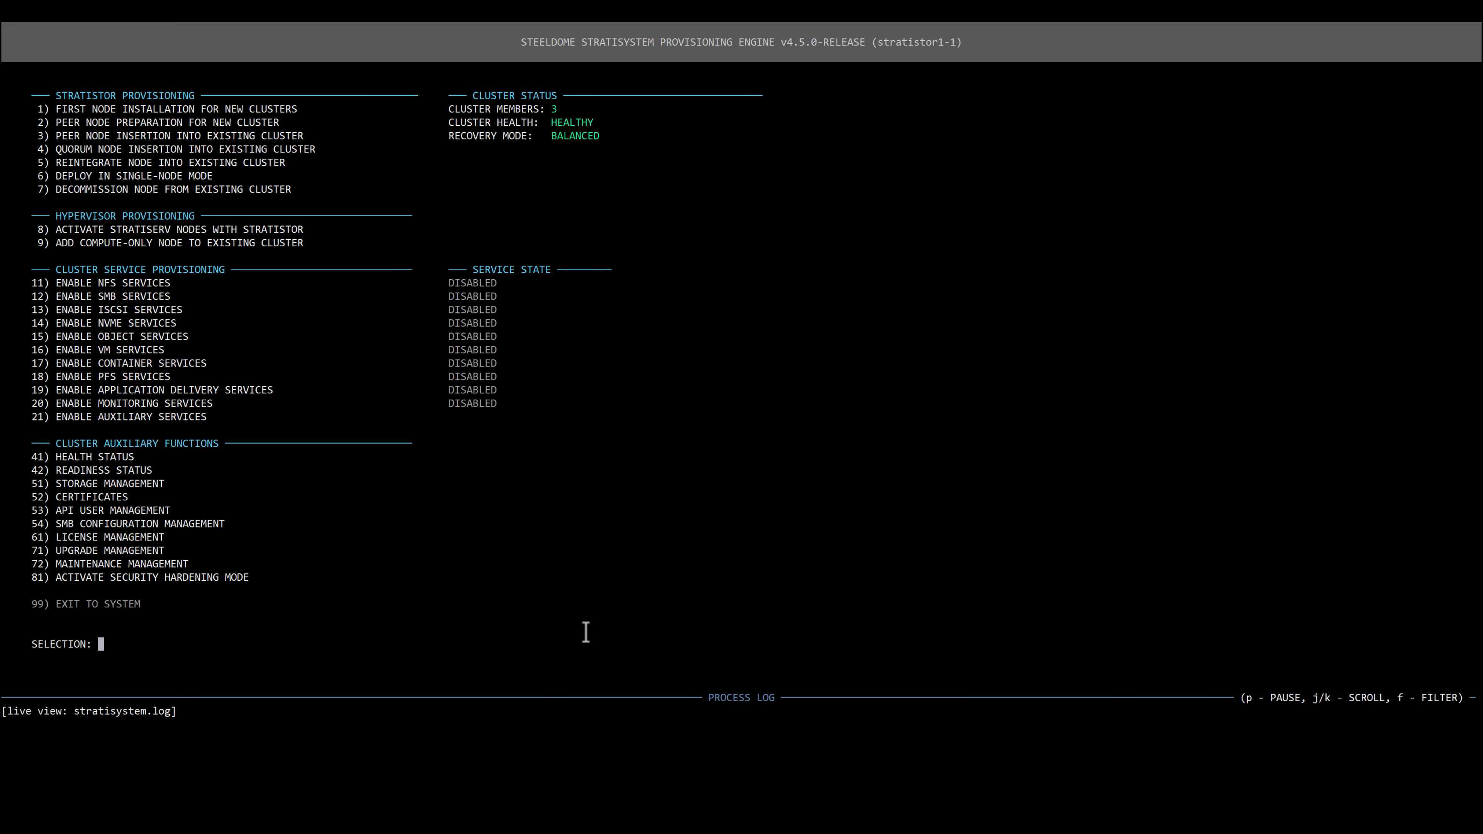
Enable VM services on the cluster from the provisioning engine and confirm the operation.
type("16")
key("Return")
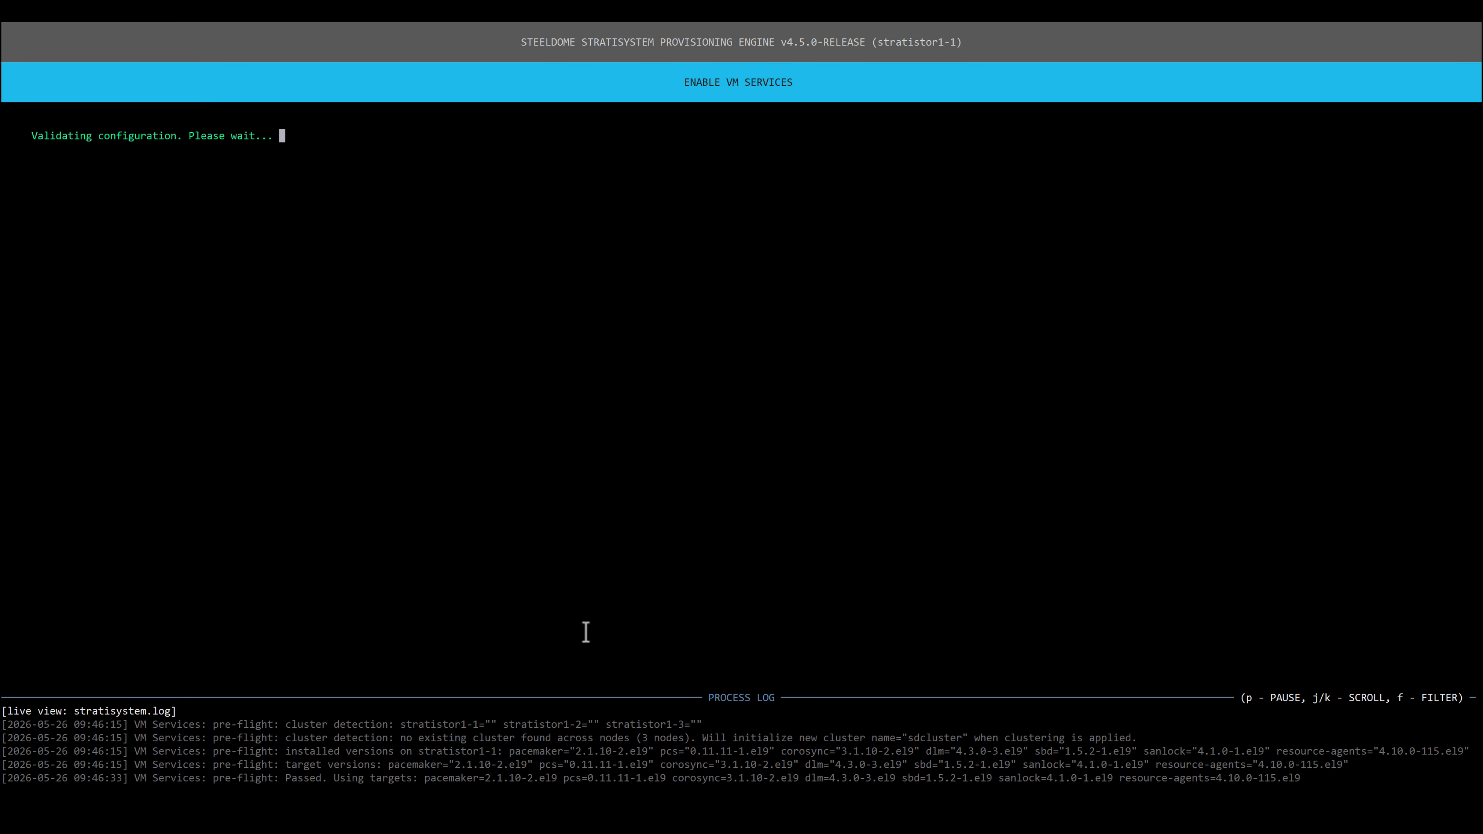
type("y")
key("Return")
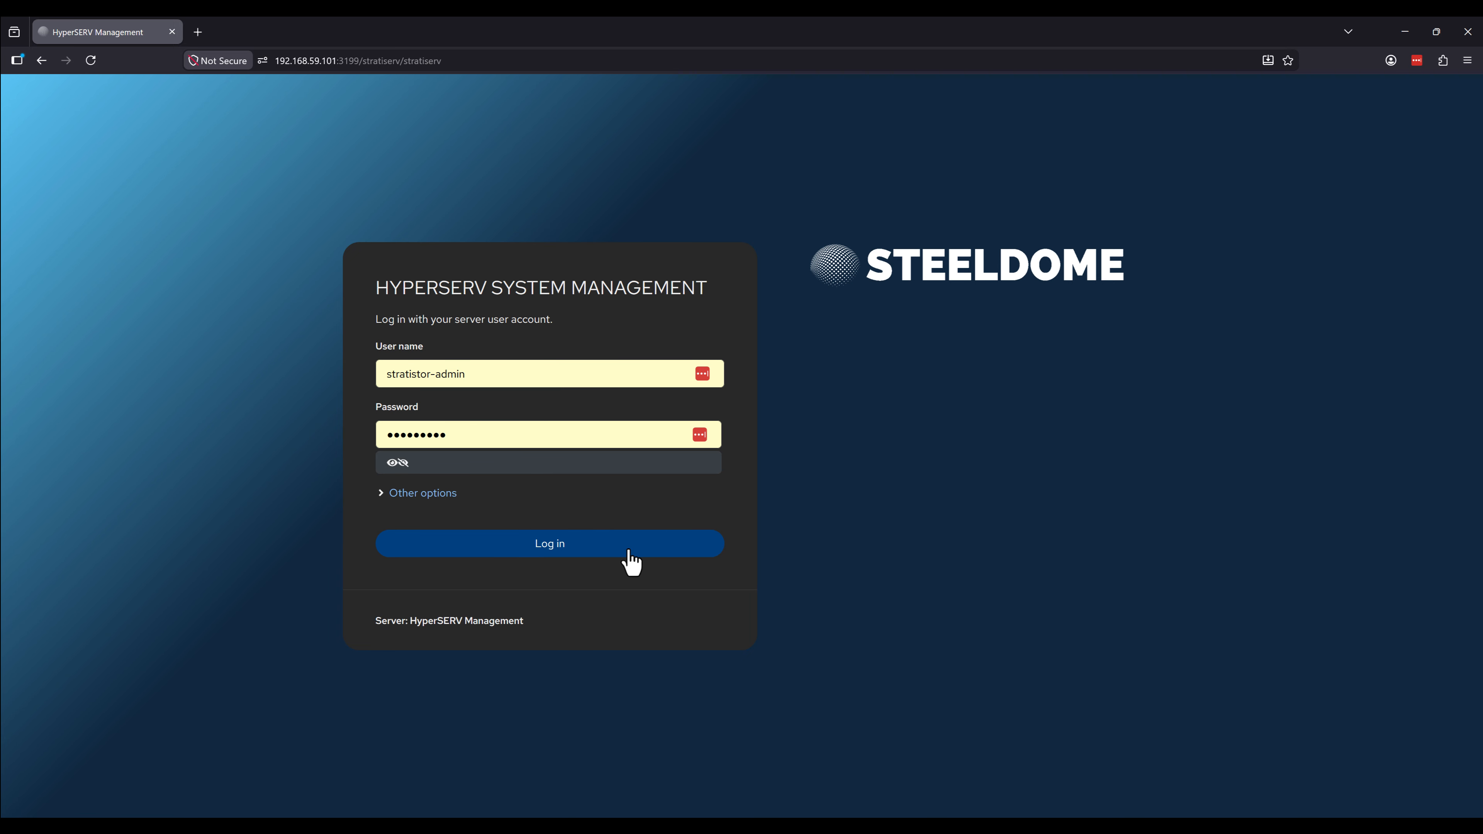
Log in to the HyperSERV management web console and open the storage volumes of the virtual machines' default storage pool.
left_click(630, 552)
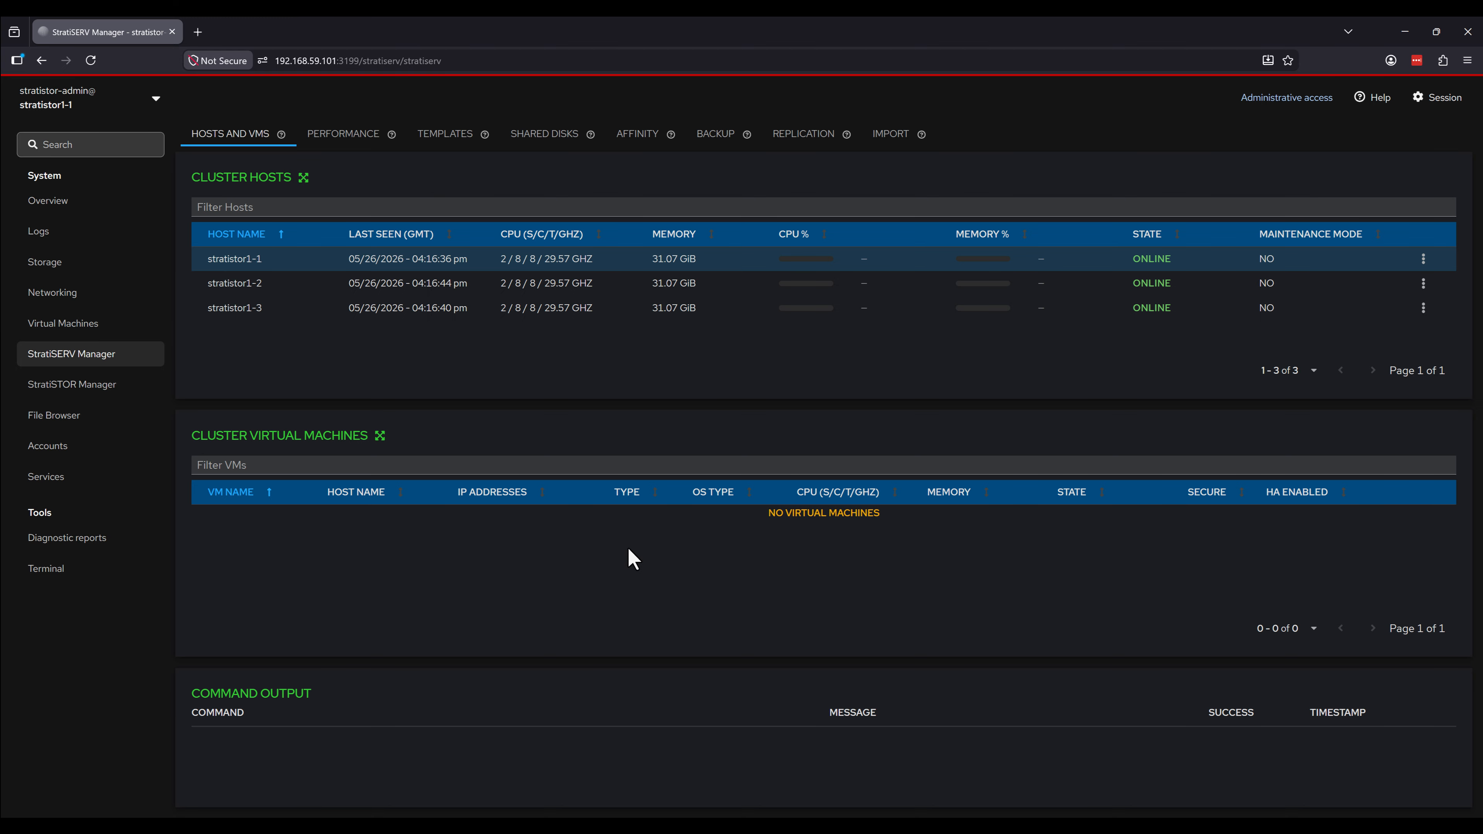
left_click(96, 330)
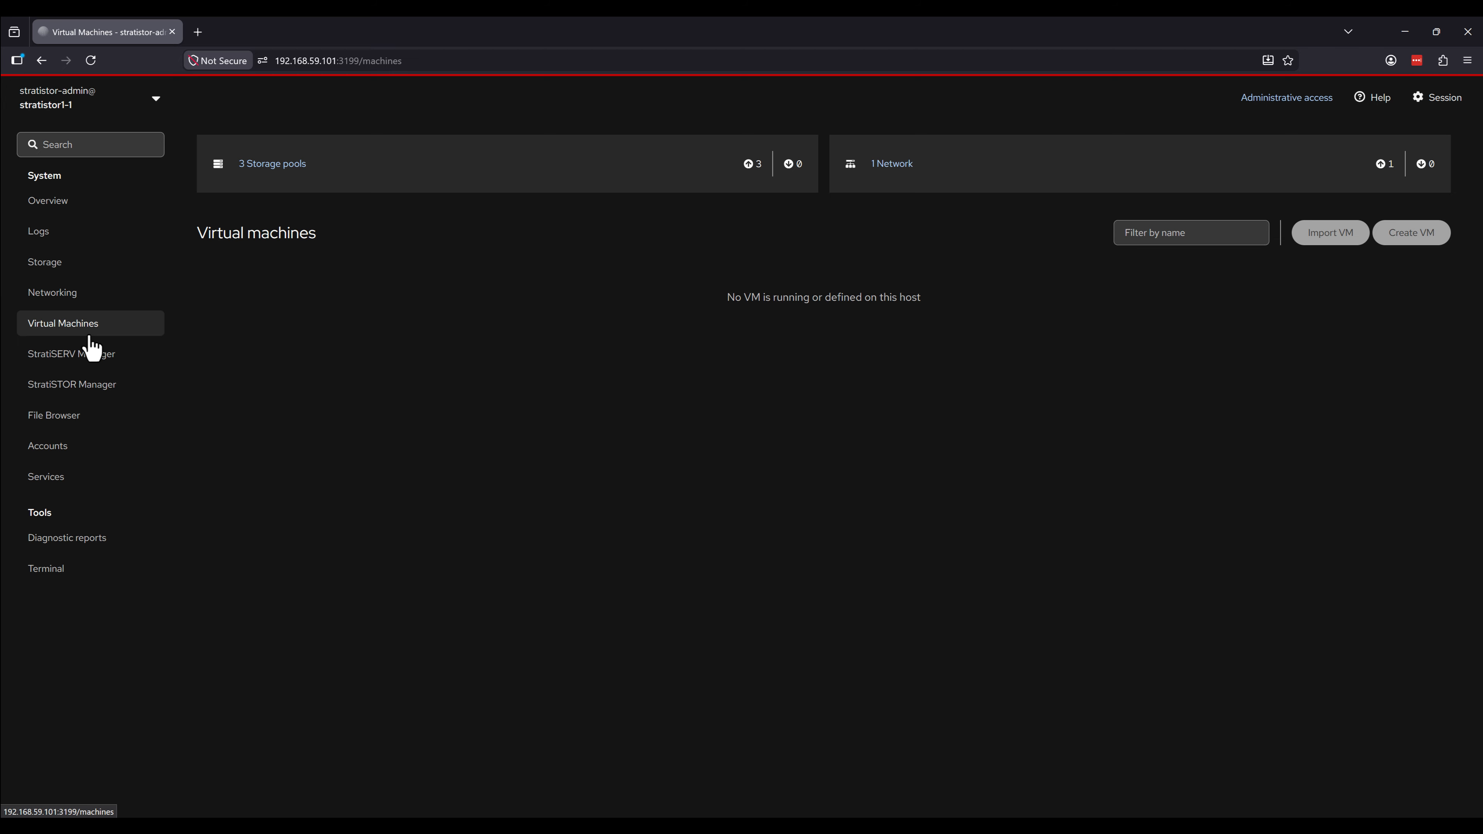
left_click(272, 164)
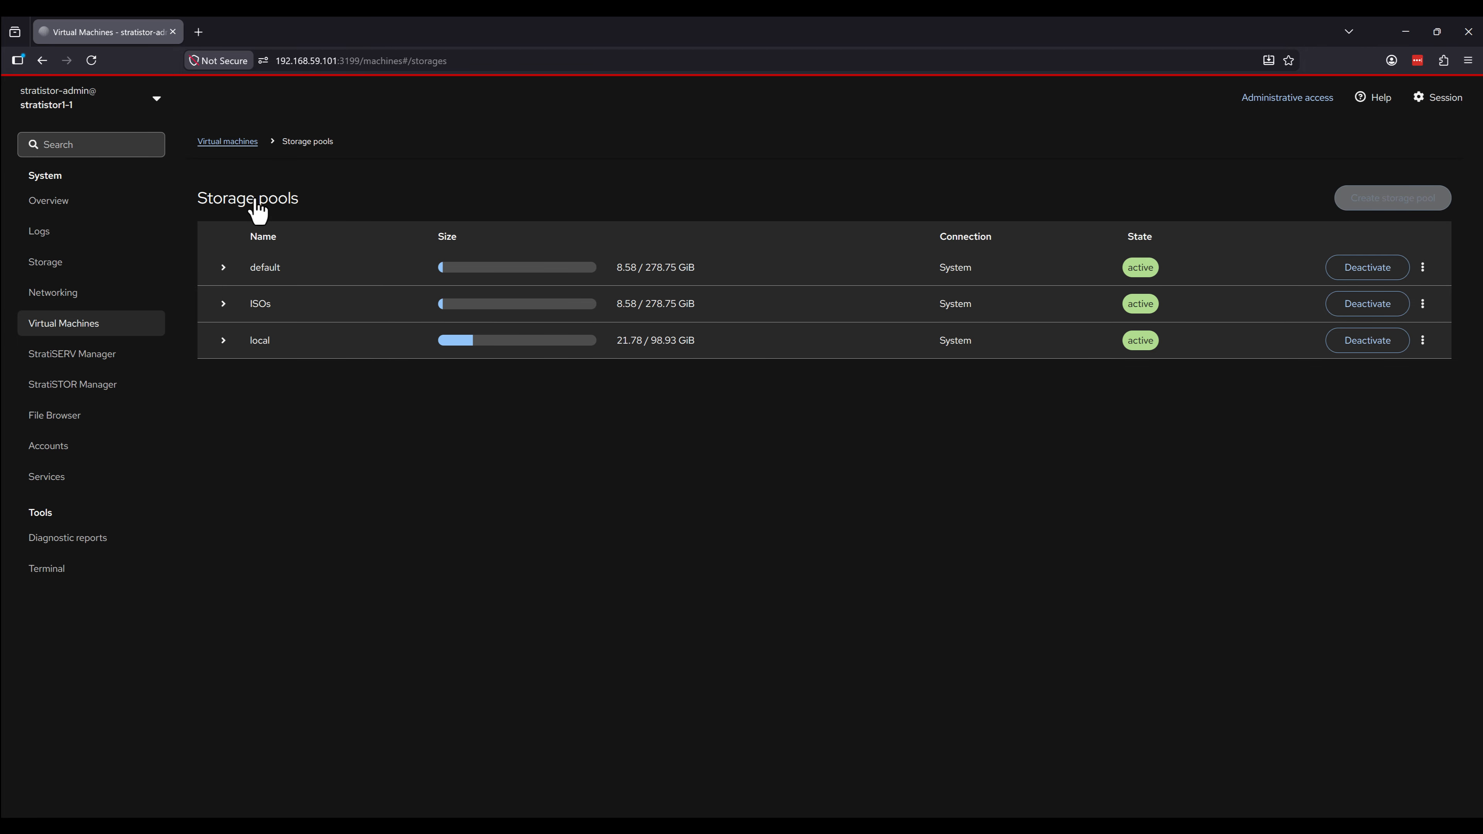
left_click(224, 268)
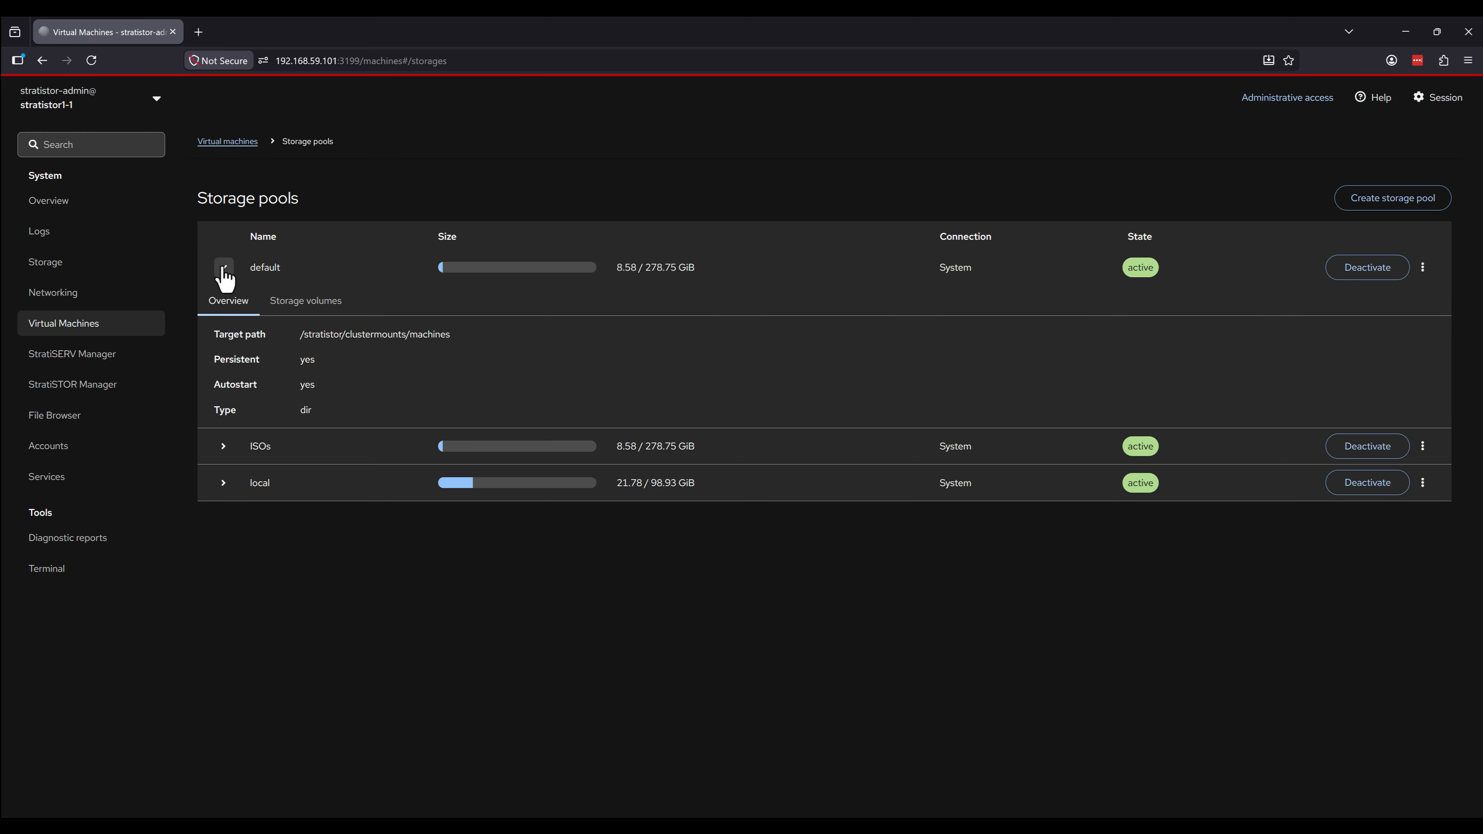
left_click(305, 301)
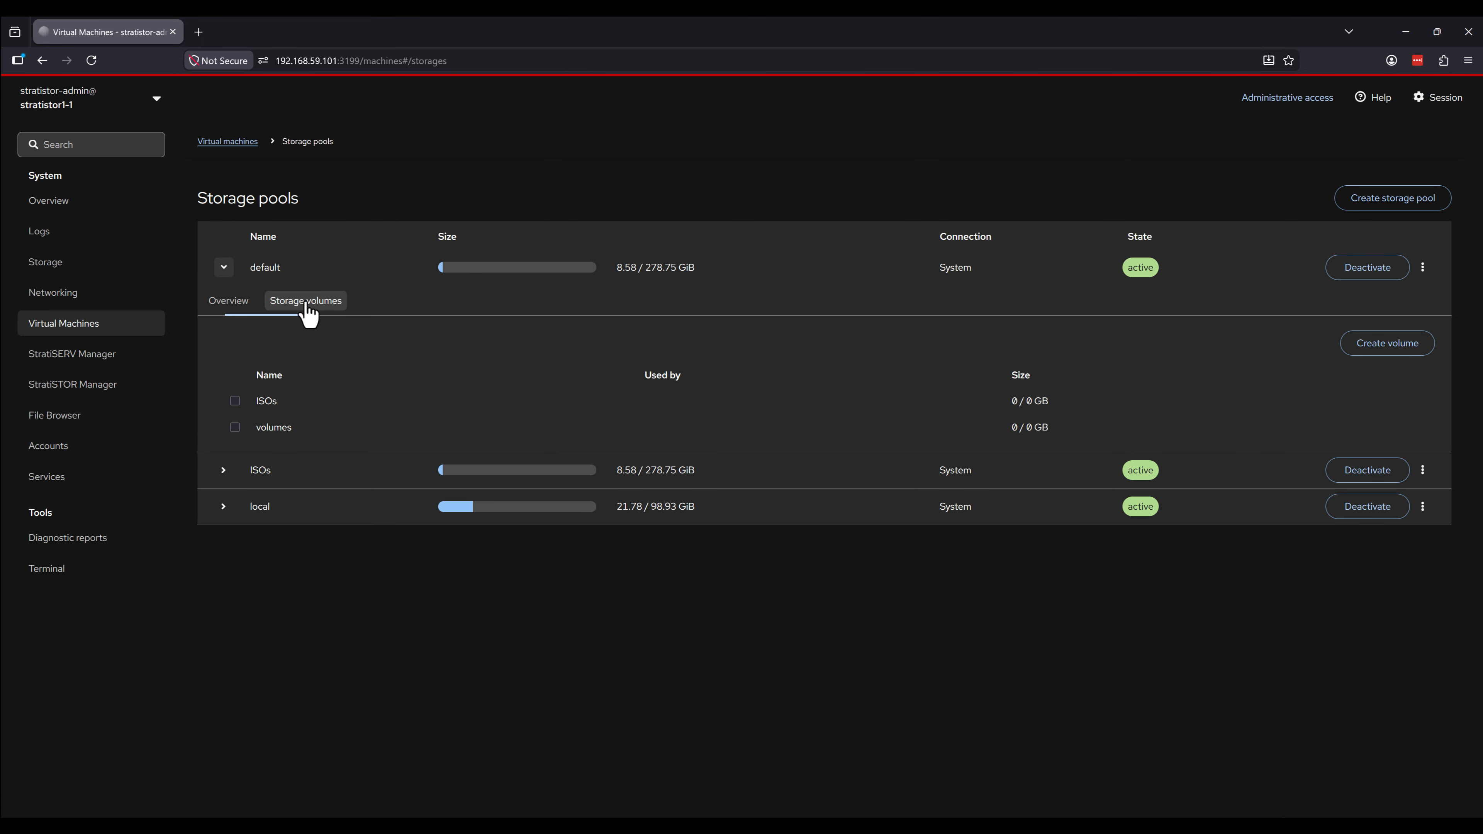
Create a 50 GiB qcow2 storage volume named WindowsServer2025.qcow2 in the default pool.
left_click(1370, 349)
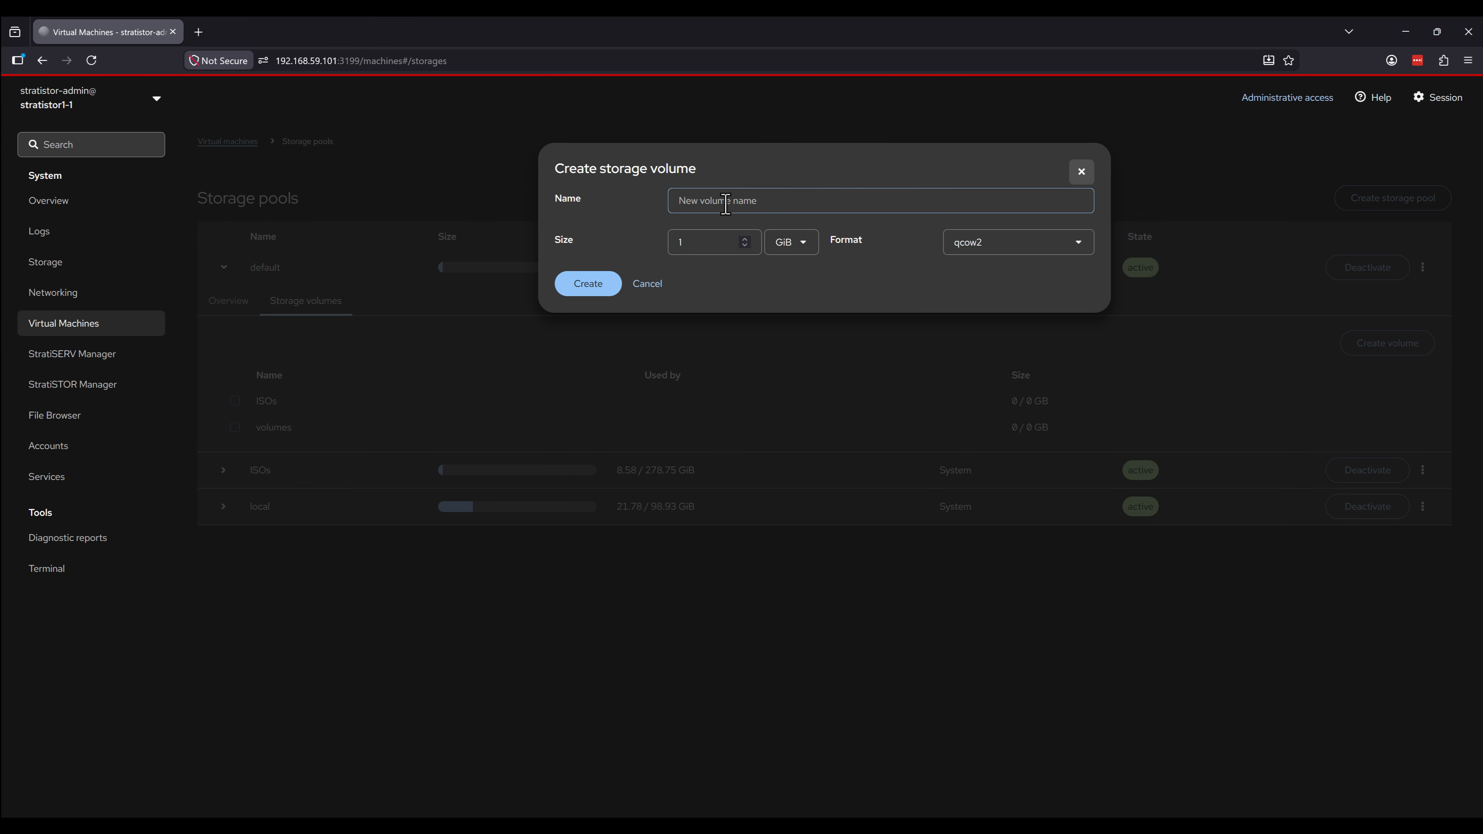
left_click(714, 201)
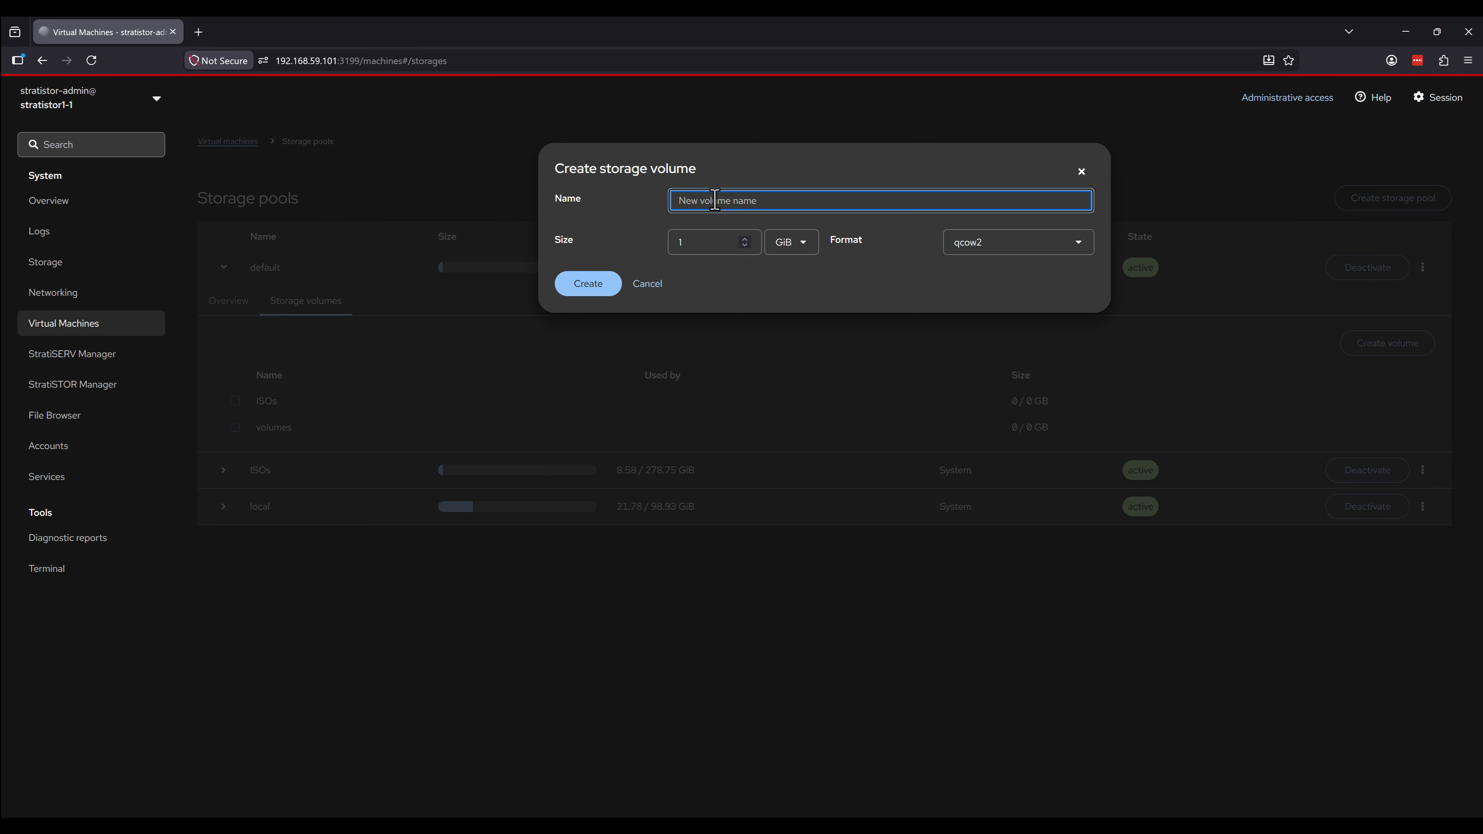
type("Windows Server2025.qcow2")
key("Tab")
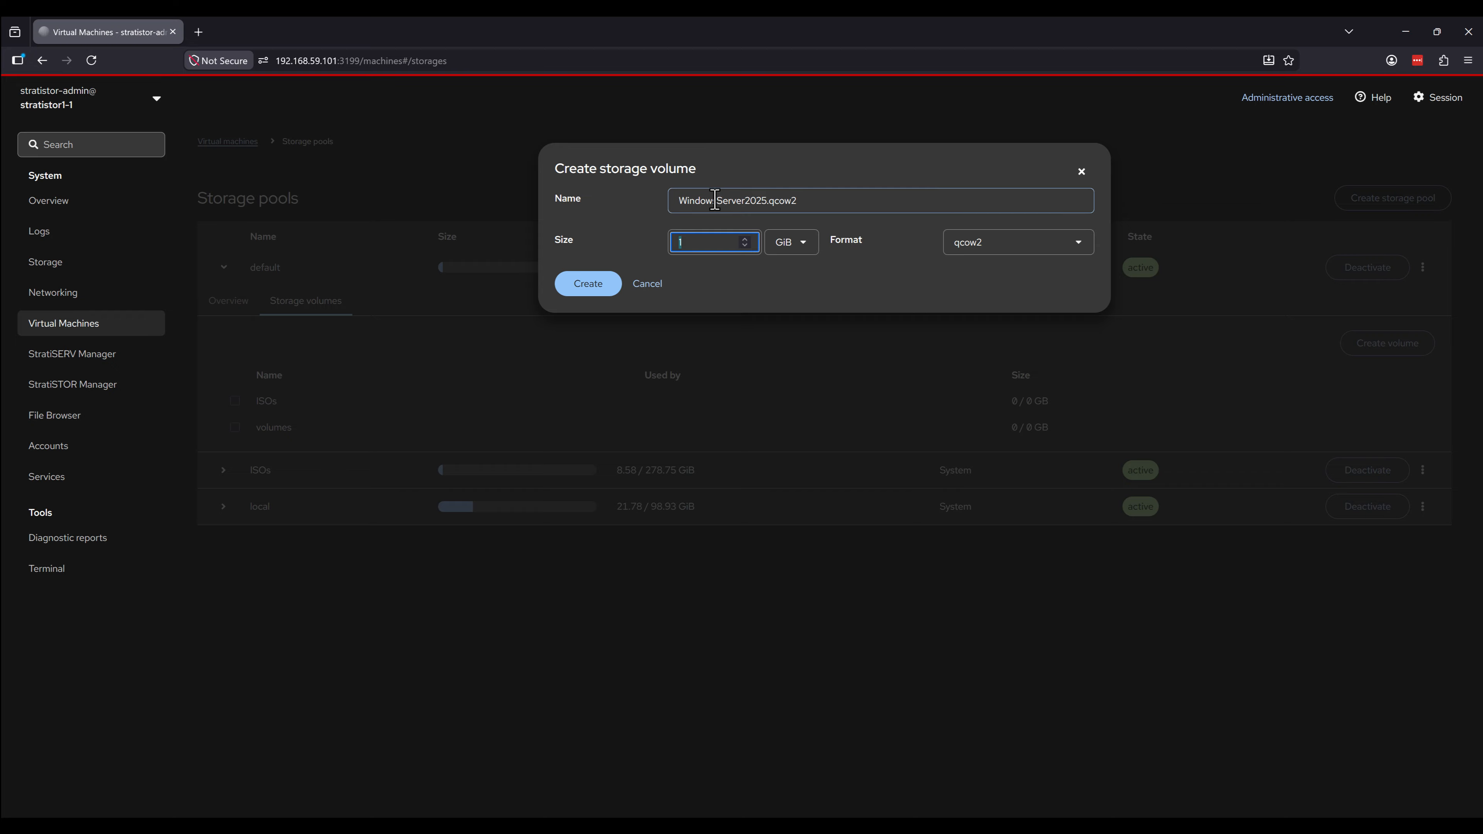
type("50")
key("Tab")
key("Tab")
key("Tab")
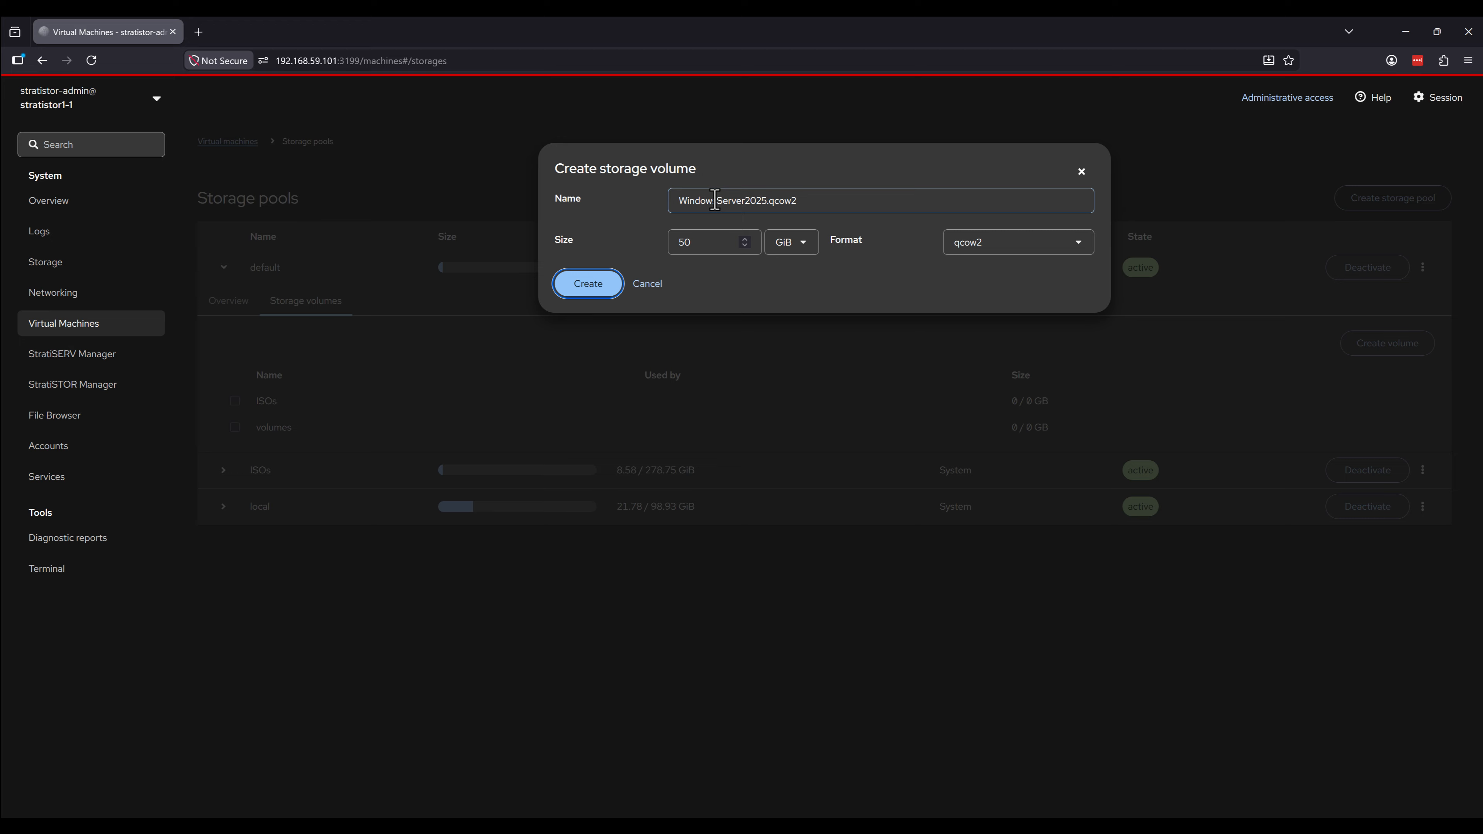
key("Return")
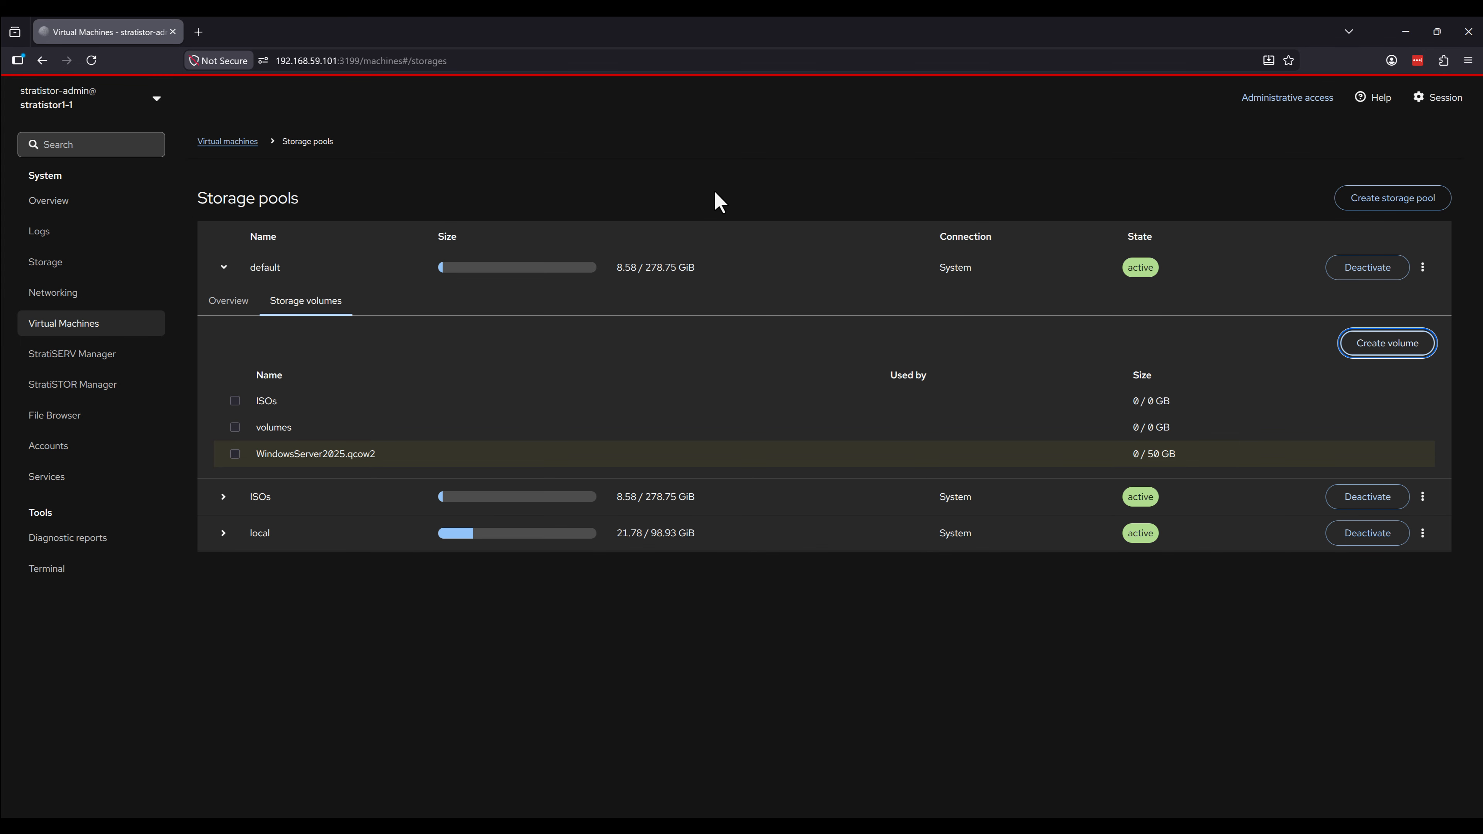
Start a new virtual machine named WindowsServer2025 with local install media as its installation type.
left_click(231, 144)
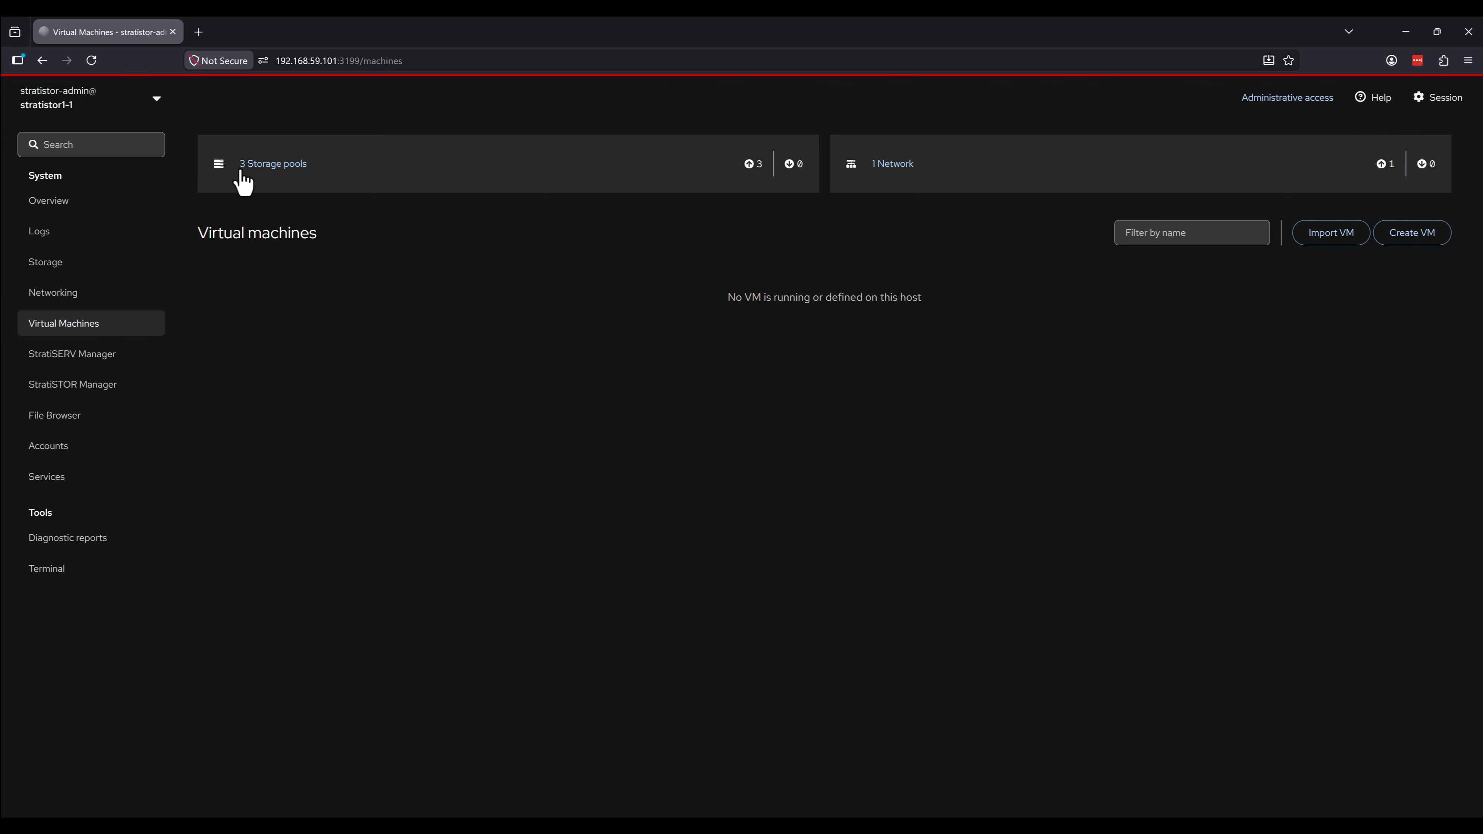
left_click(1382, 239)
left_click(760, 200)
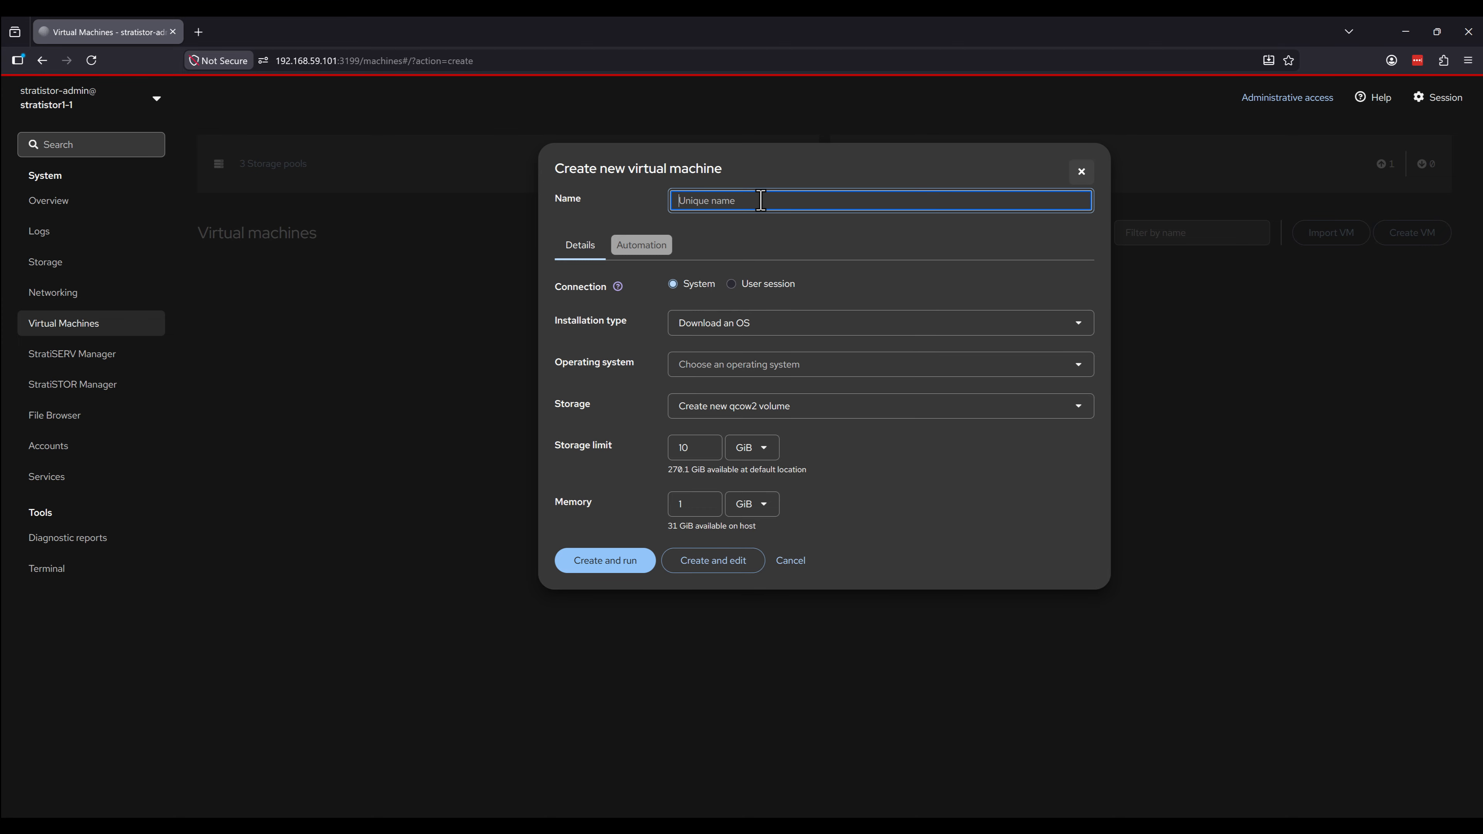
type("WindowsServer2025")
left_click(852, 329)
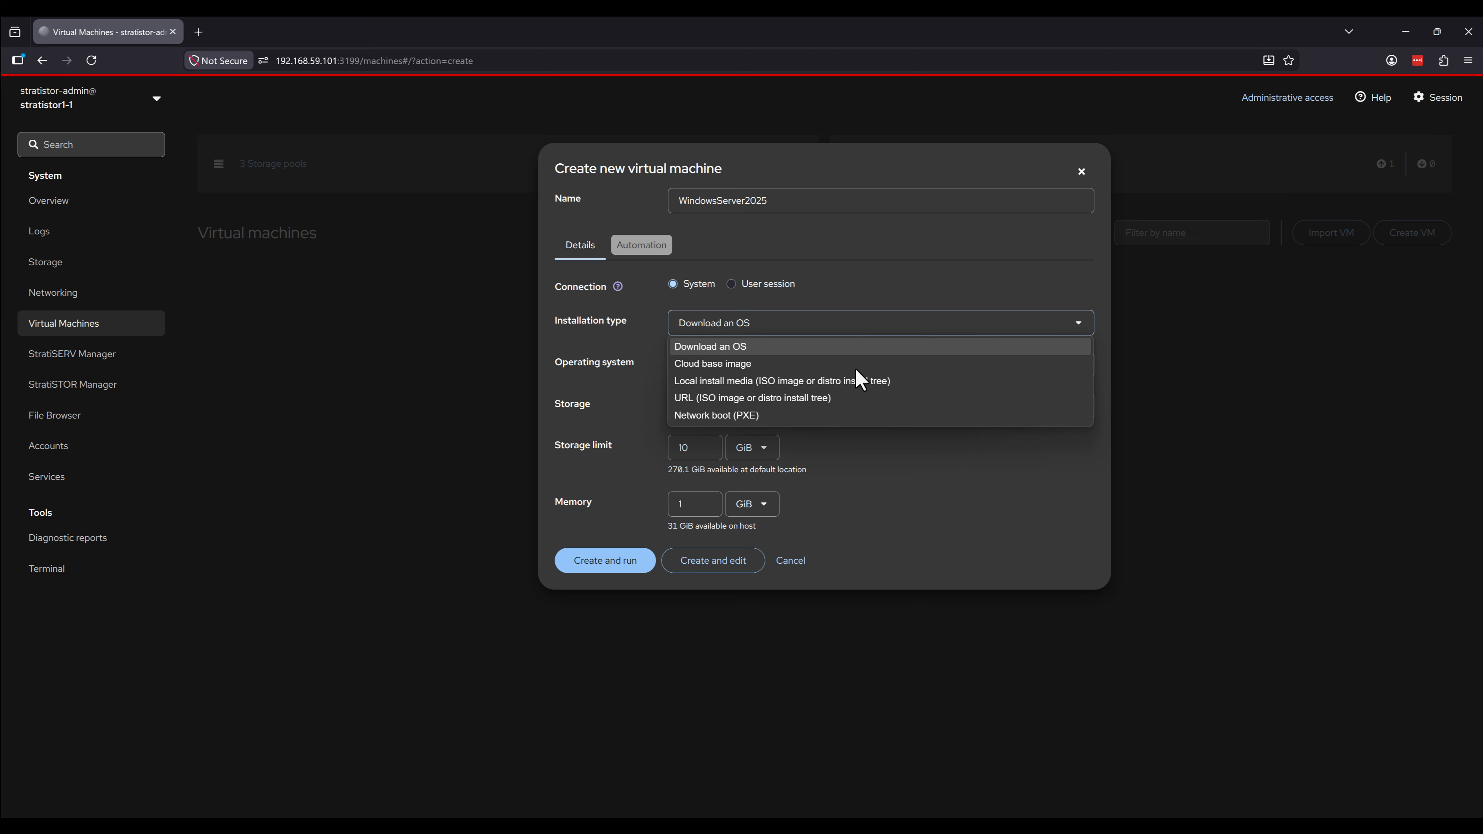
left_click(858, 383)
Set the installation source to /stratistor/clustermounts/machines/ISOs/windows_server_2025_dvd.iso.
left_click(844, 364)
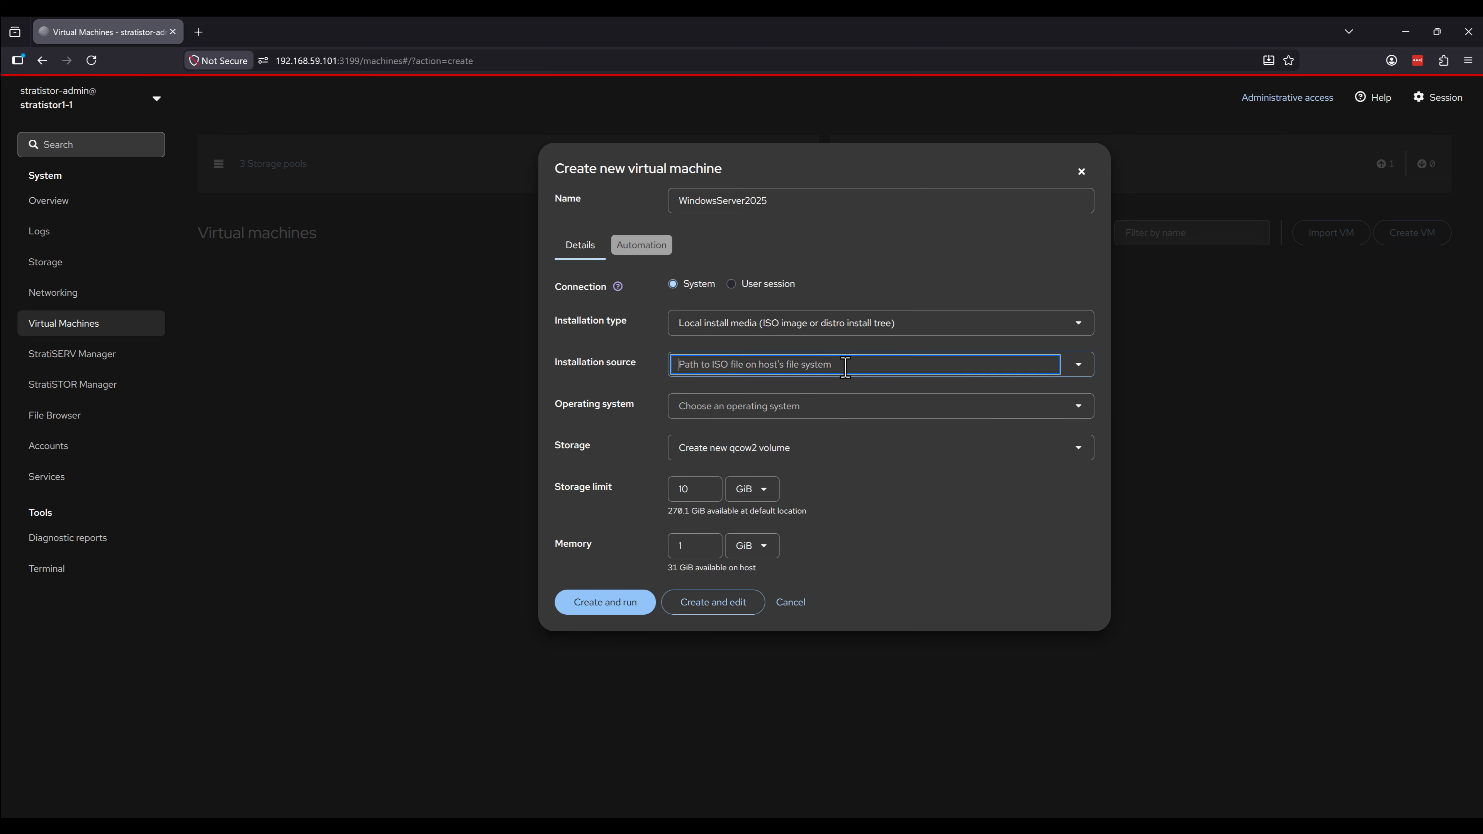
left_click(827, 517)
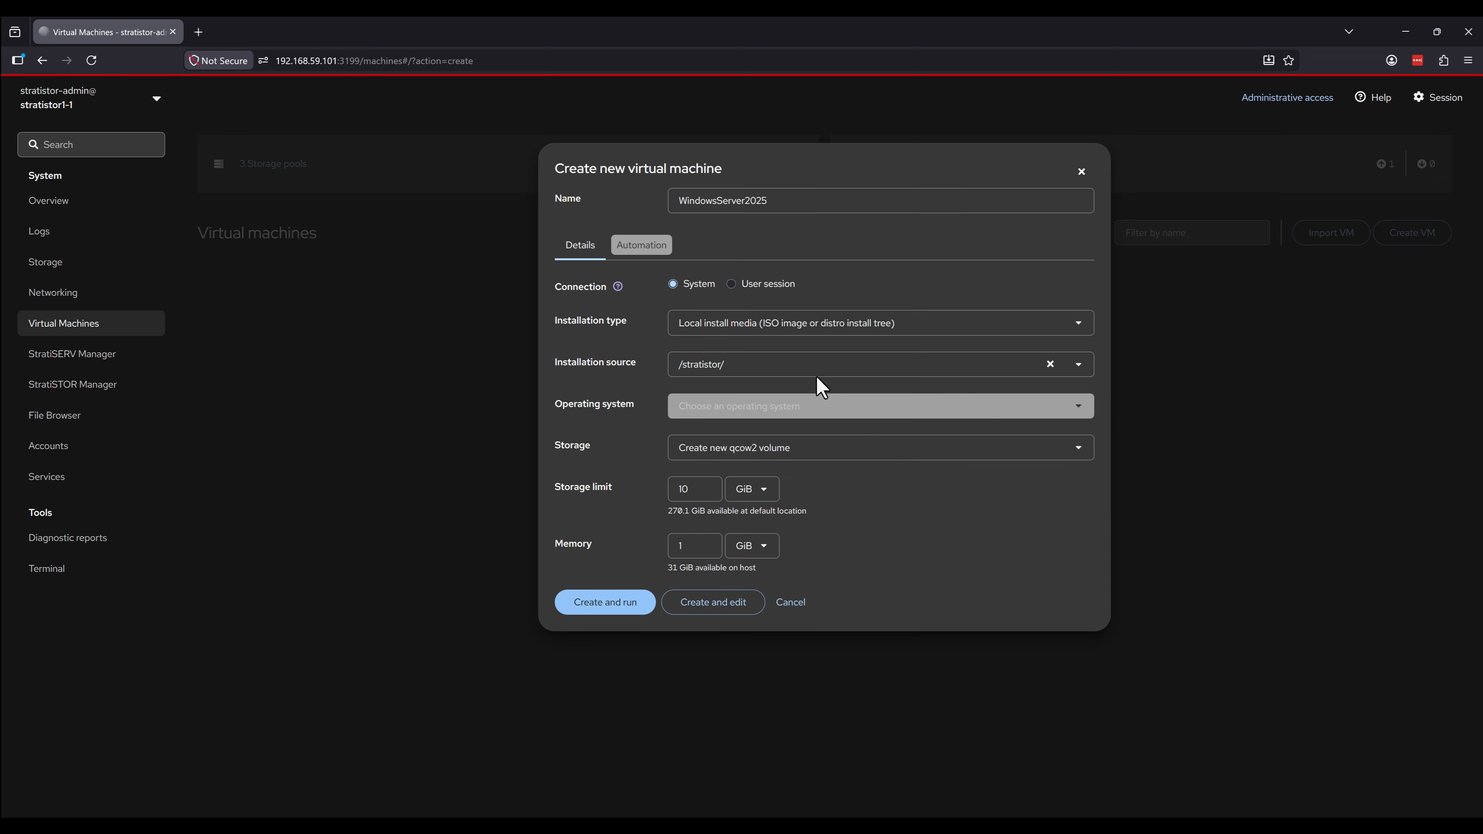
left_click(821, 364)
left_click(808, 444)
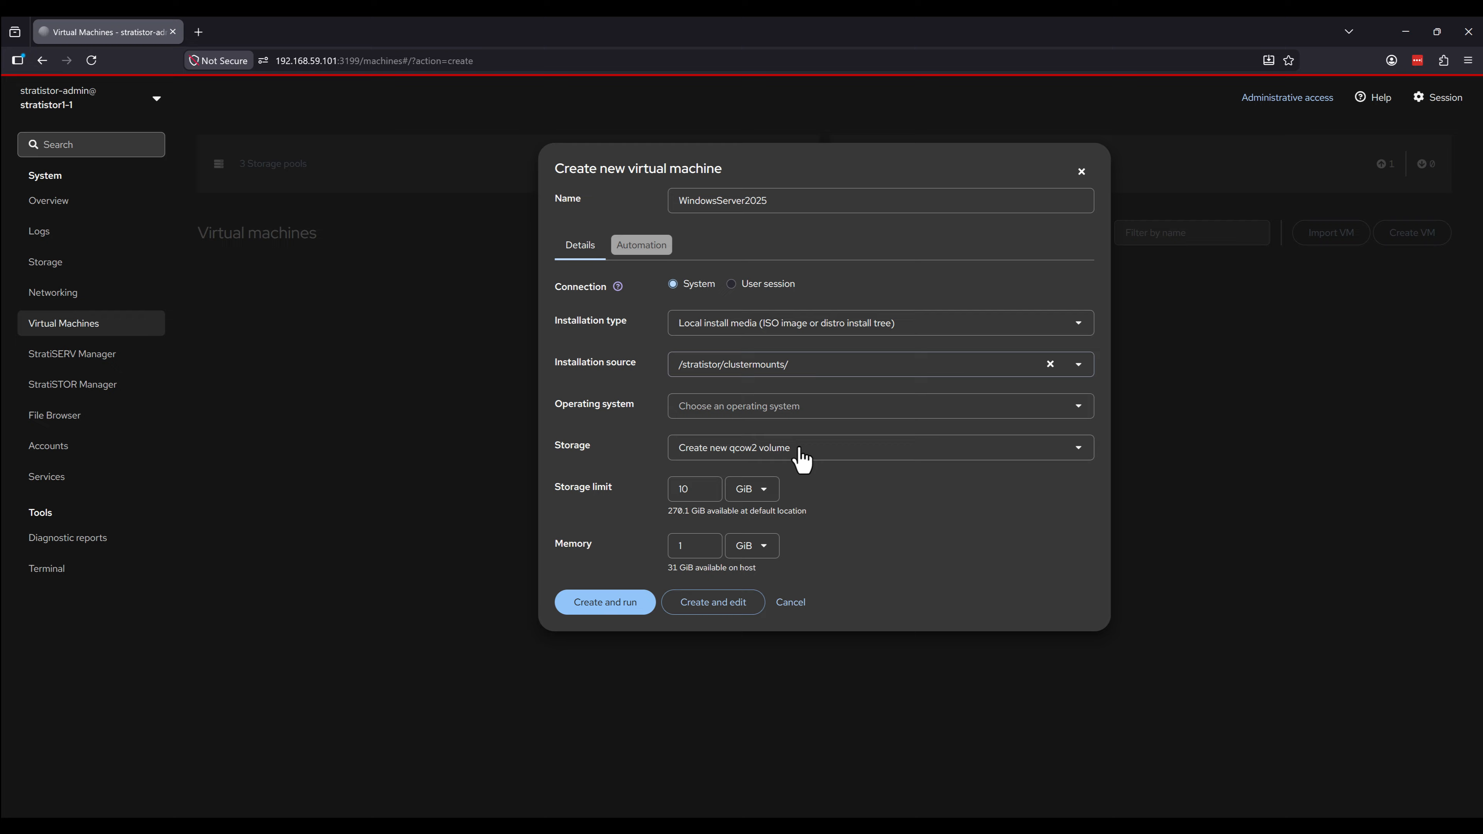
left_click(831, 364)
left_click(826, 420)
left_click(867, 365)
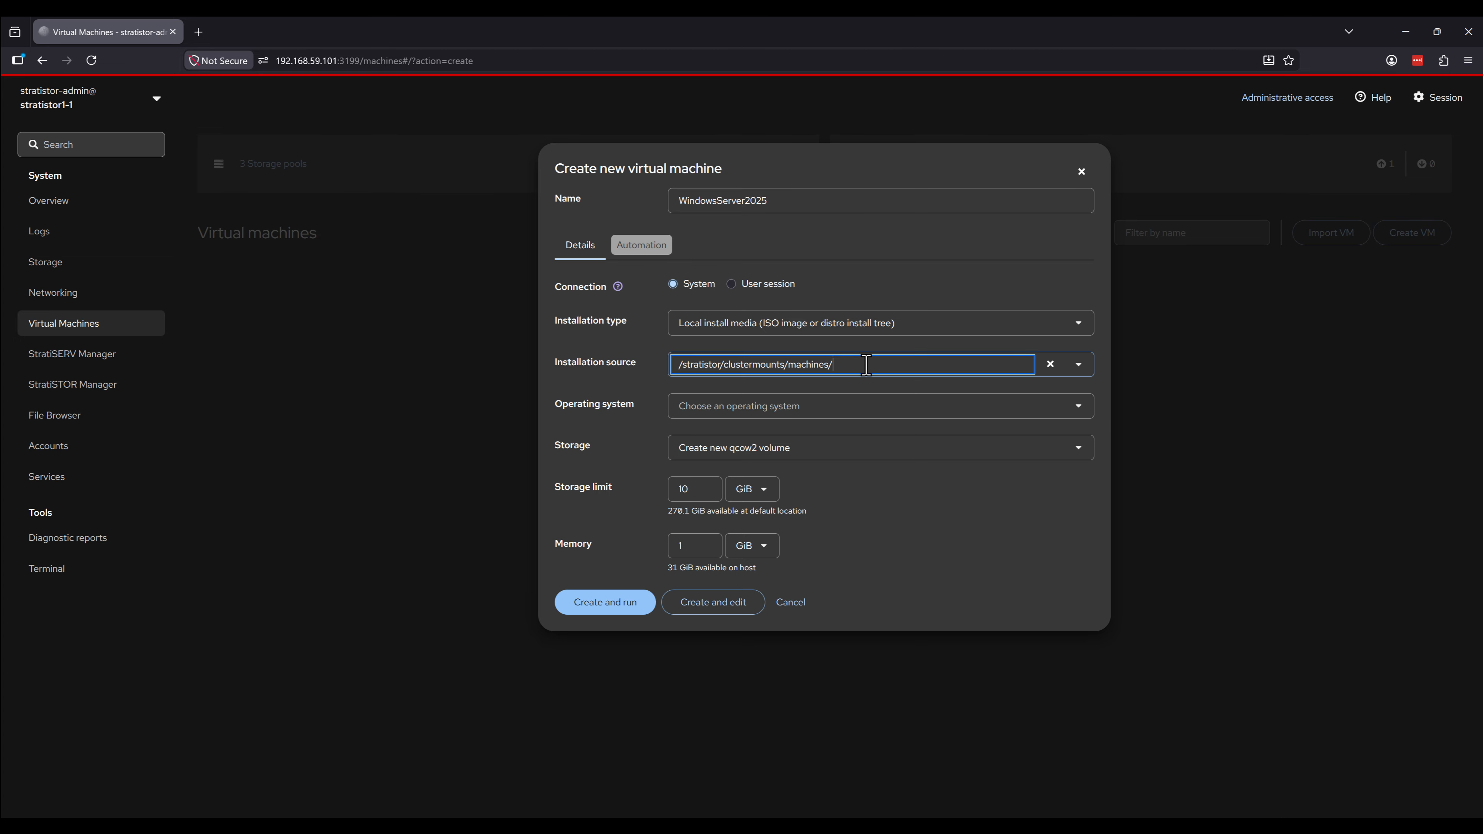
left_click(865, 422)
left_click(886, 365)
left_click(909, 447)
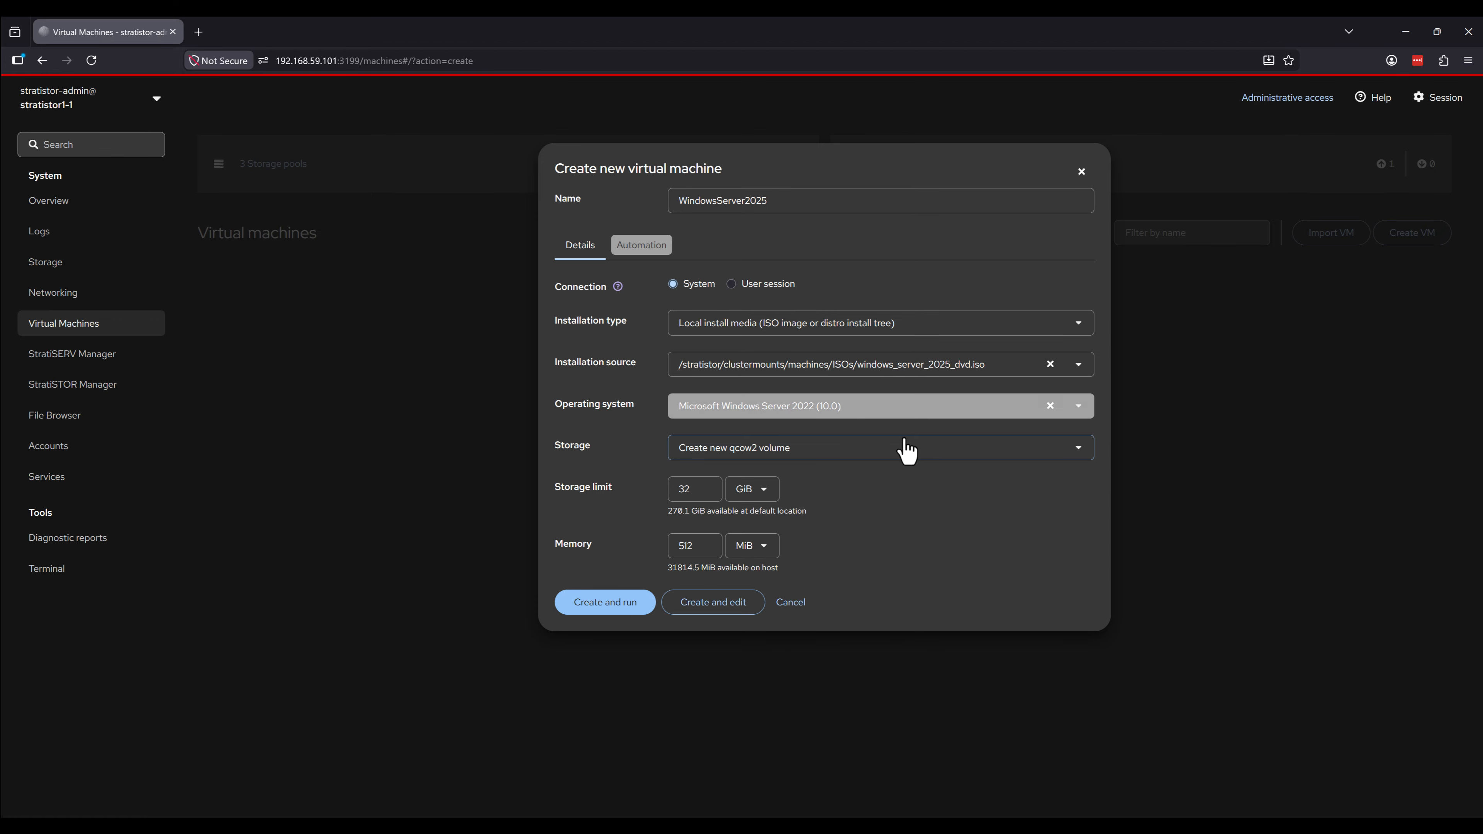
Set the new virtual machine's operating system to Microsoft Windows Server 2025 (10.0).
left_click_drag(806, 406, 876, 406)
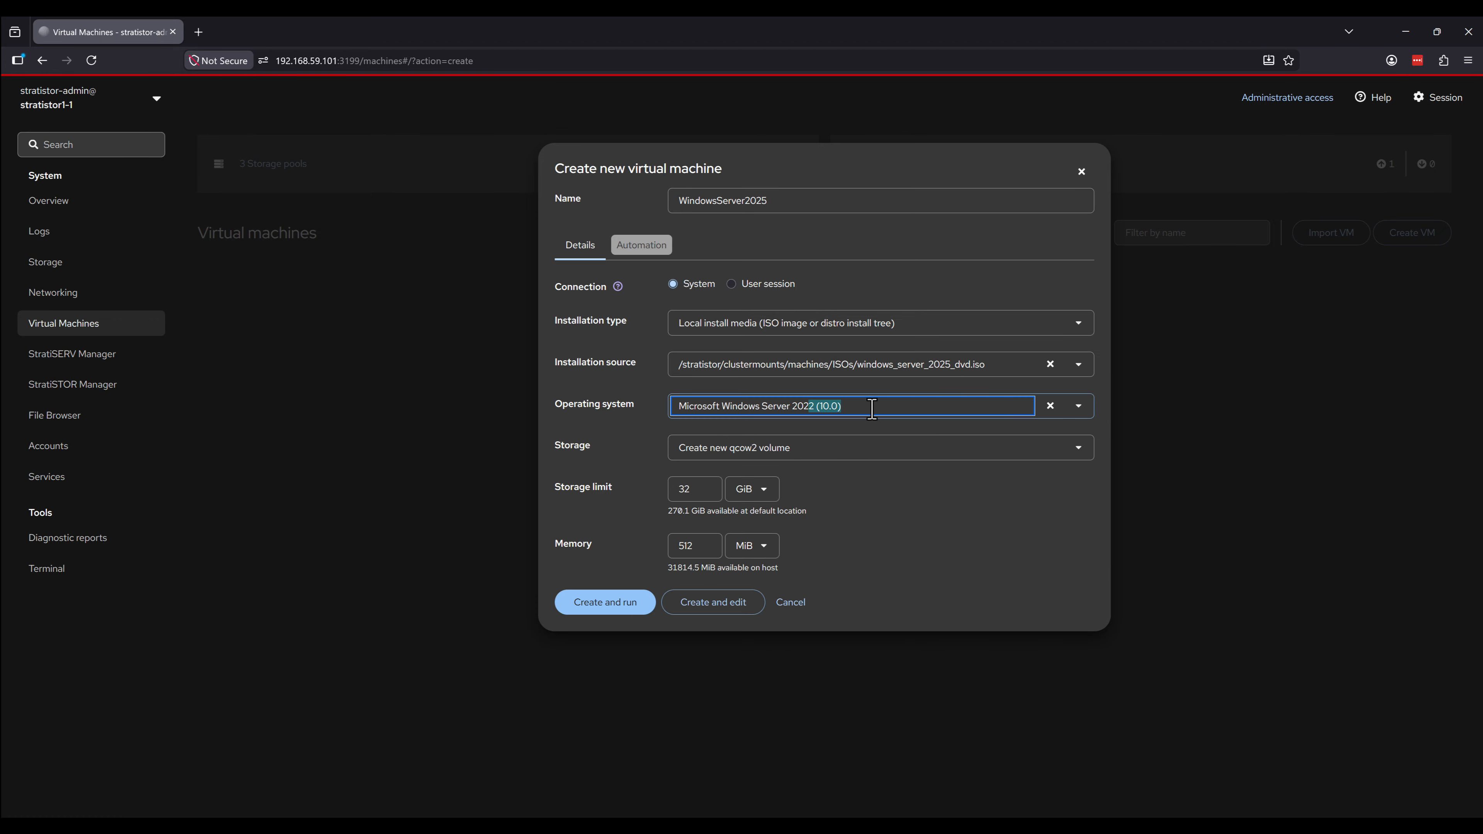
type("5")
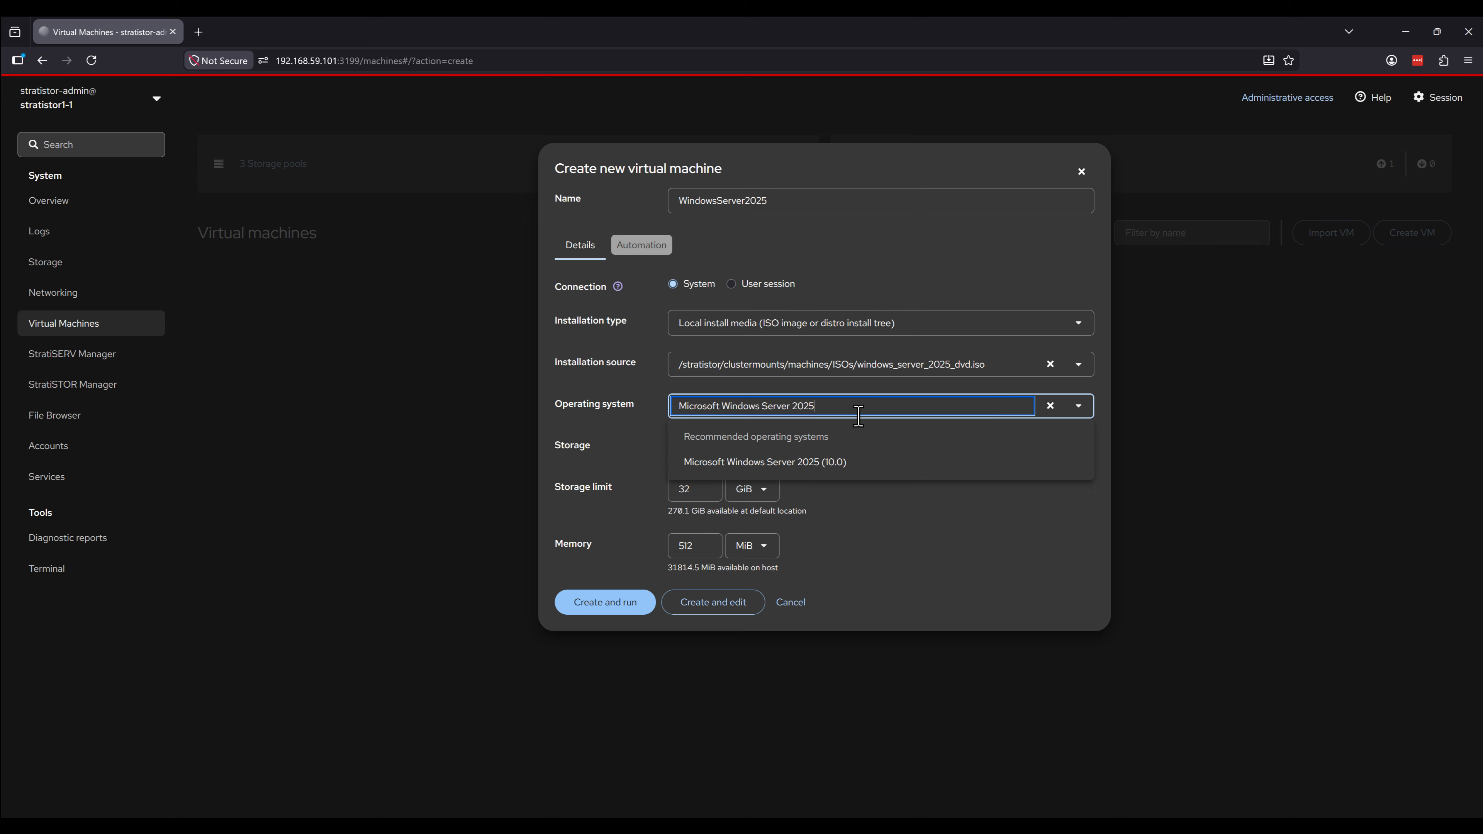
left_click(841, 461)
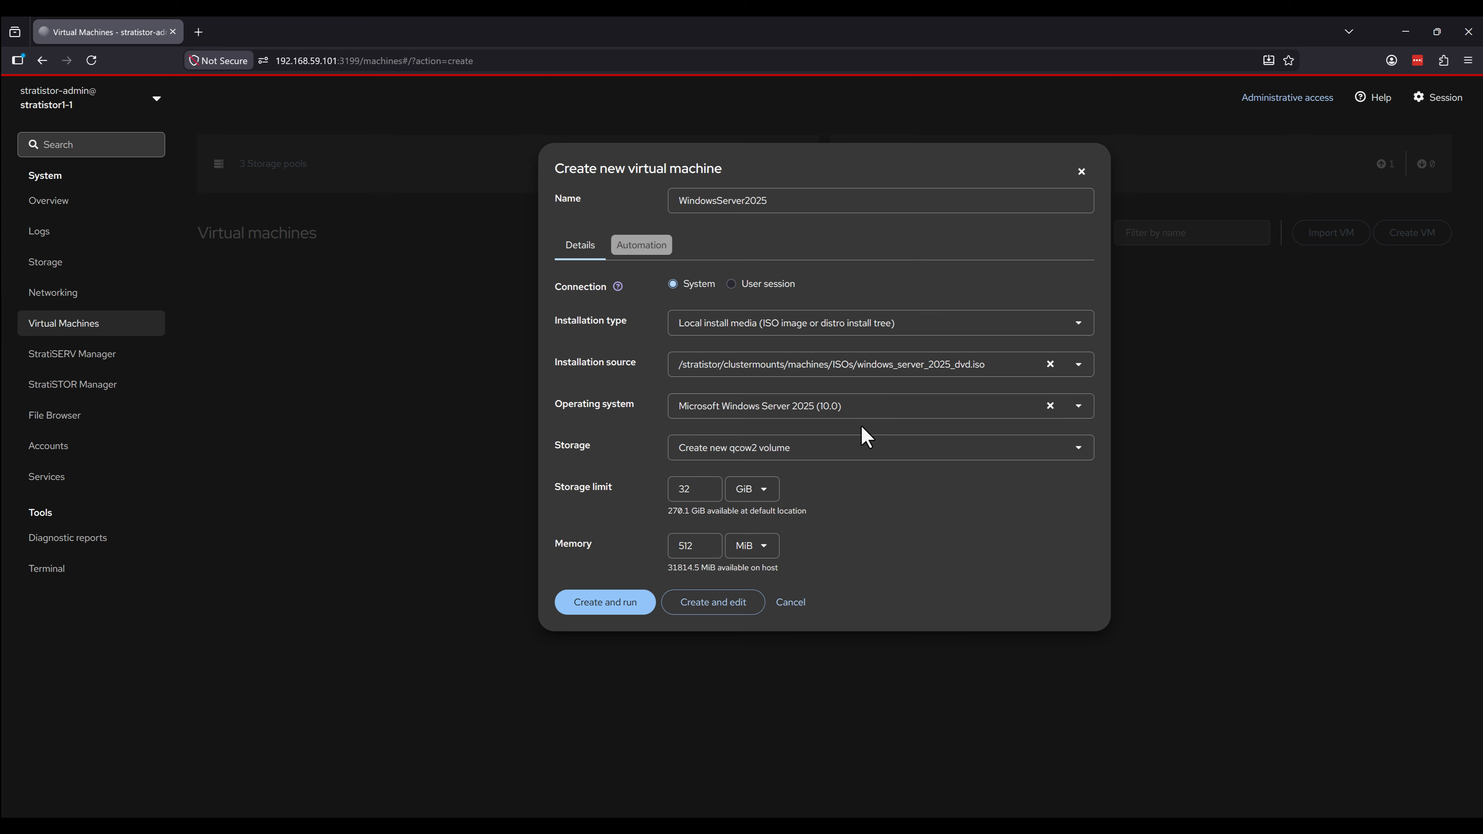
Use the default storage pool with the existing WindowsServer2025.qcow2 volume for the new virtual machine.
left_click(845, 450)
left_click(738, 603)
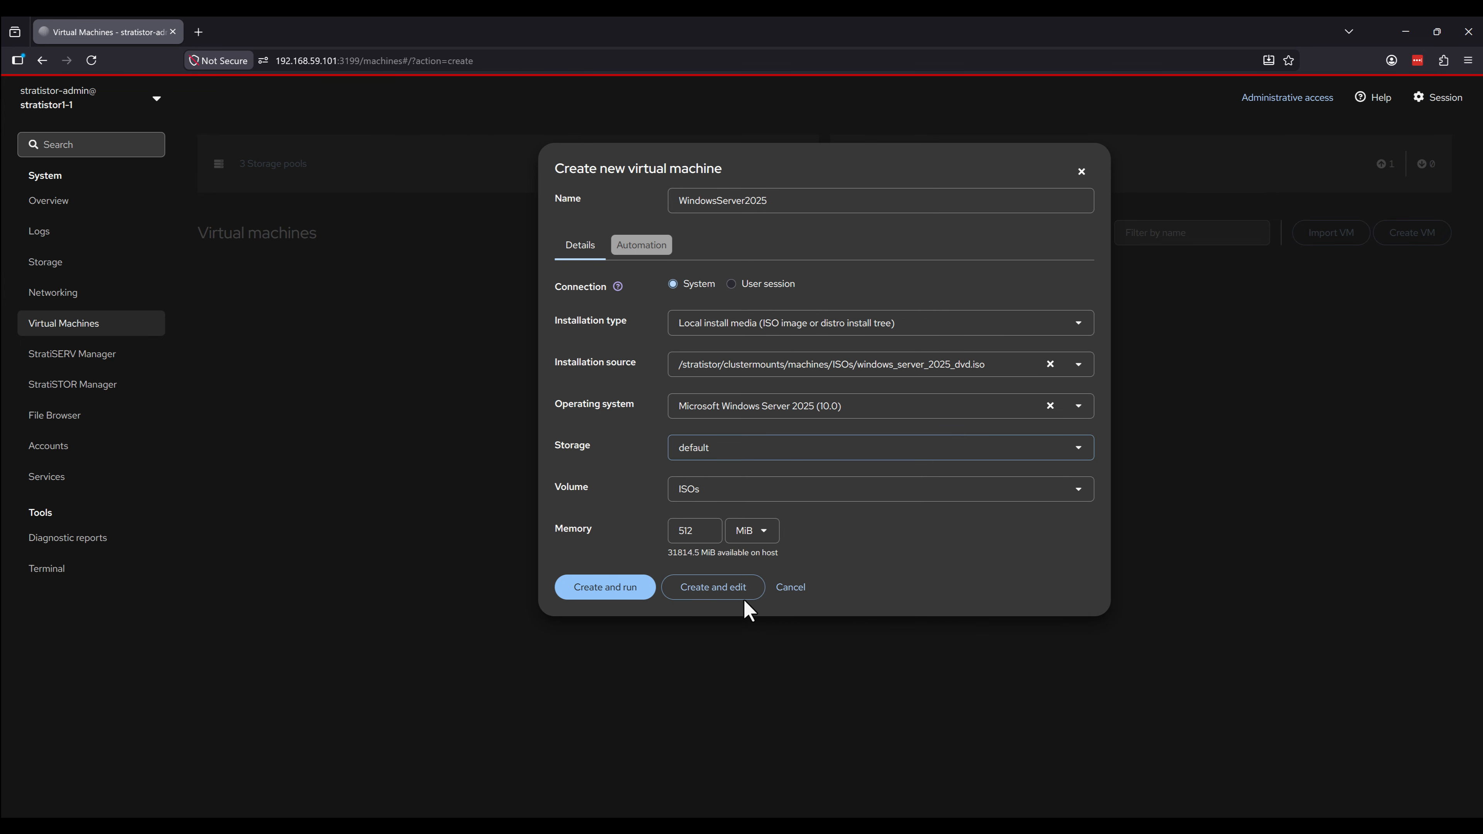
left_click(806, 500)
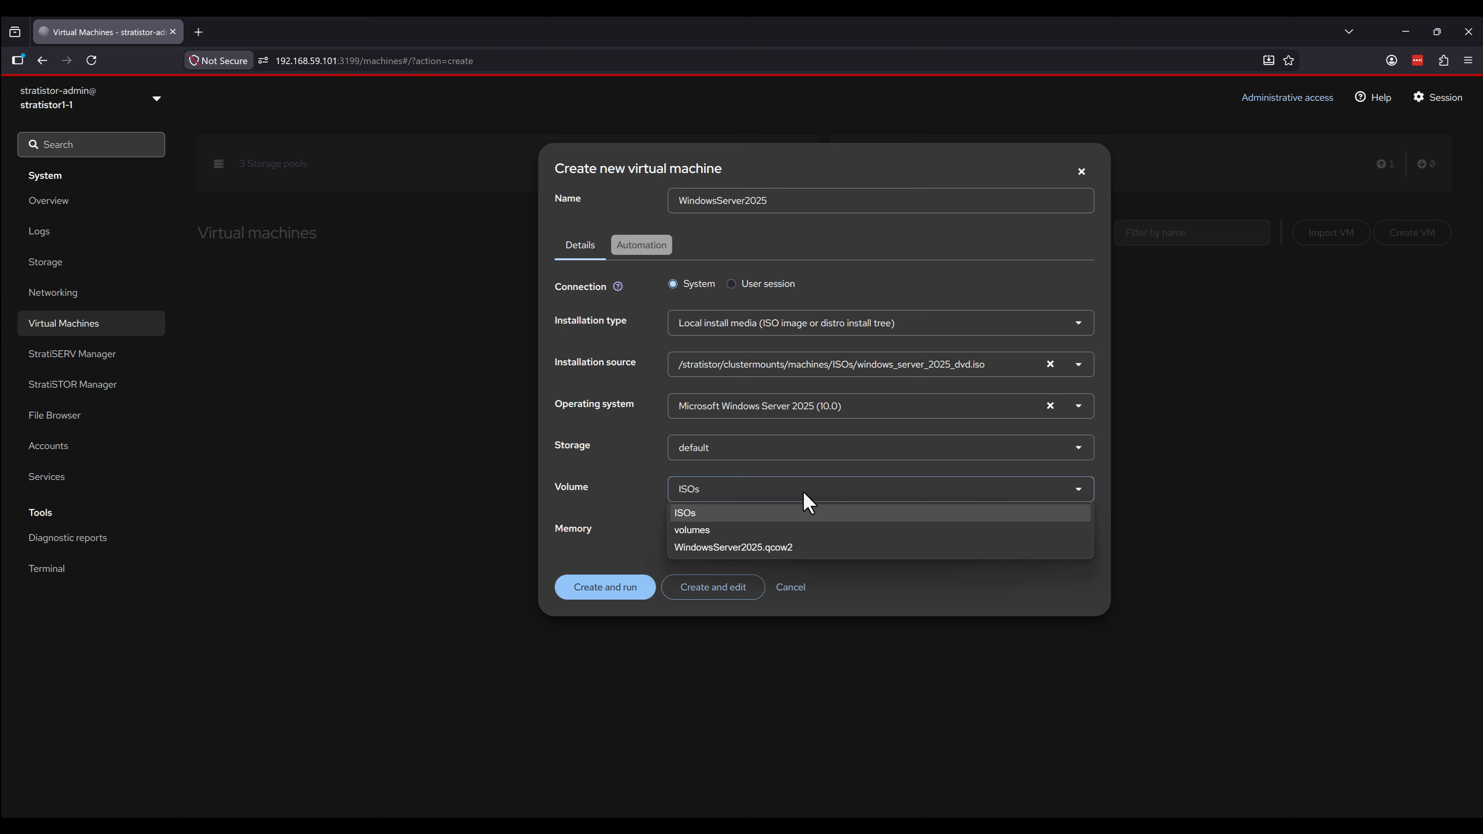
left_click(783, 554)
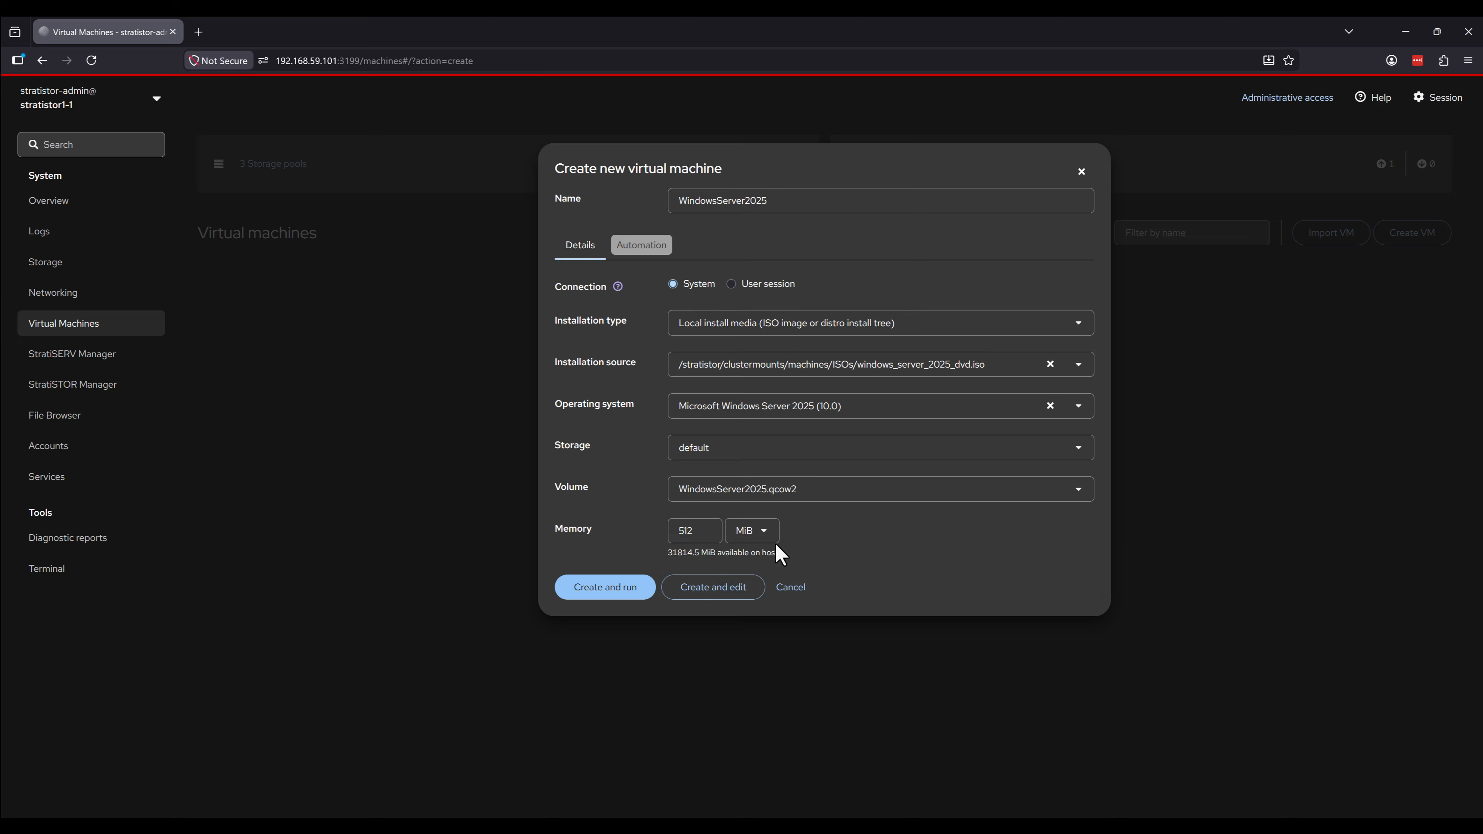
Set the memory to 8 GiB and create the virtual machine for further editing without running it.
left_click(769, 535)
left_click(740, 571)
double_click(706, 531)
type("8")
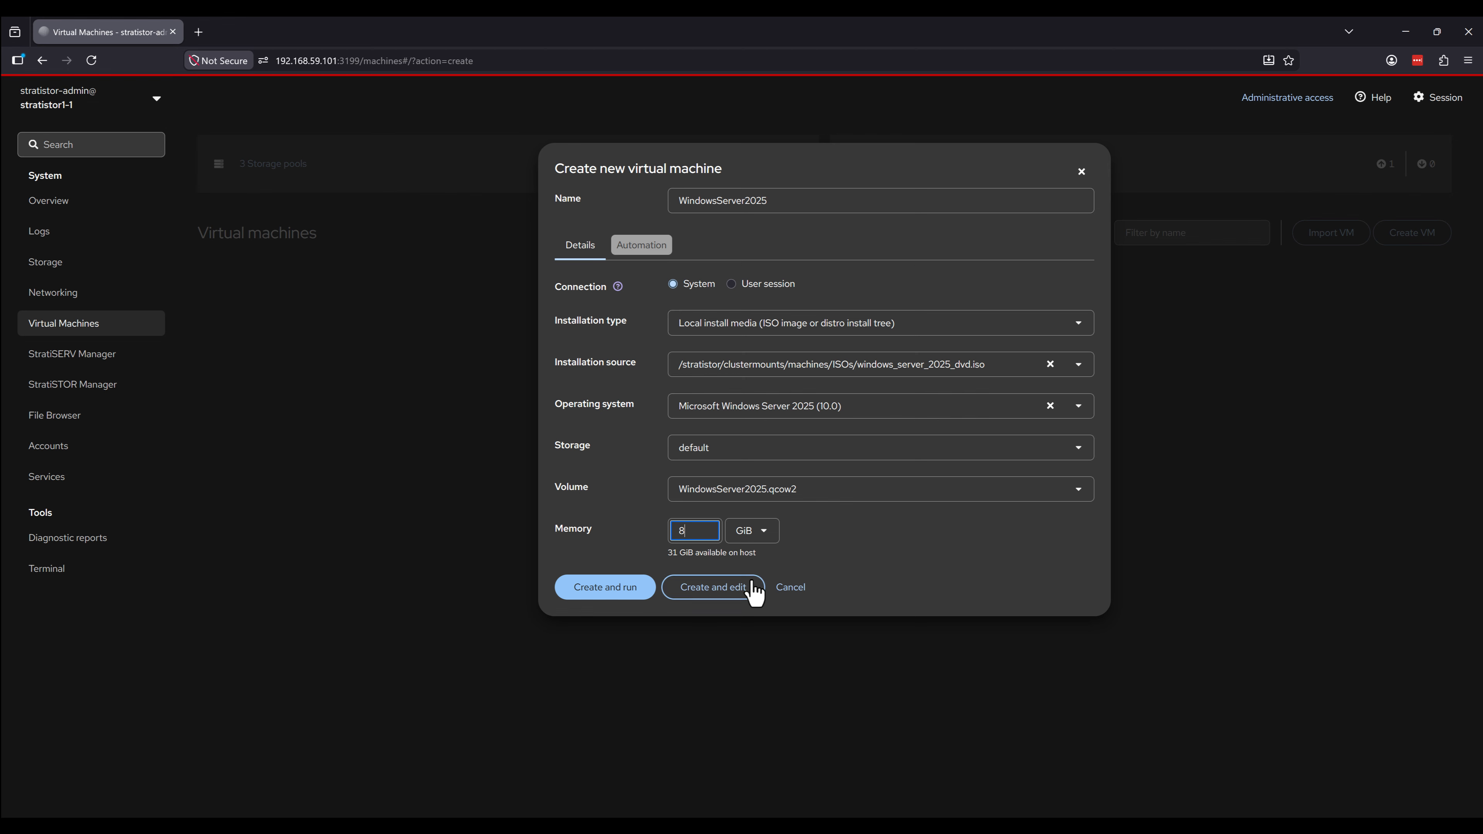
left_click(714, 587)
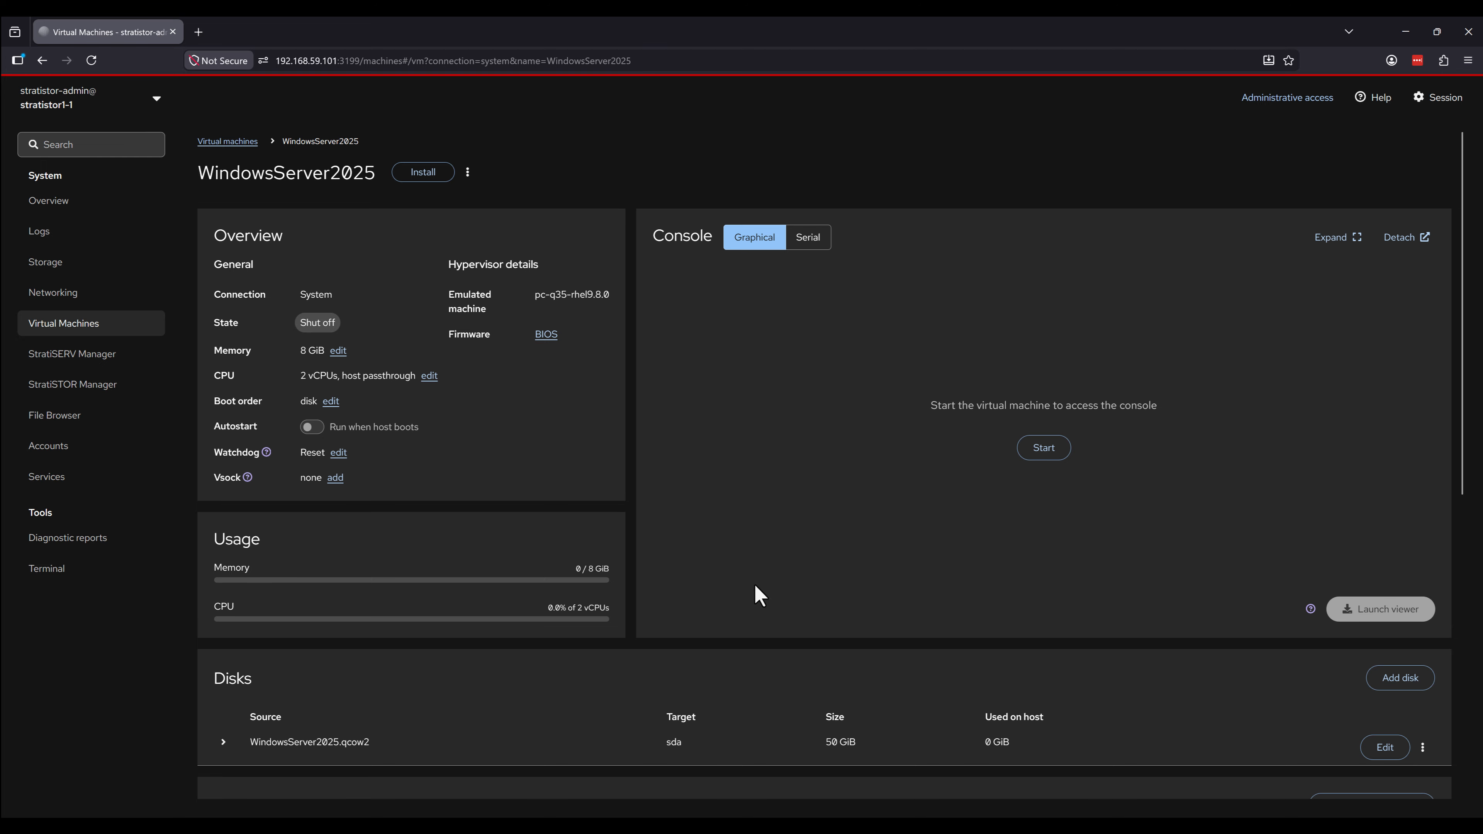
Change the WindowsServer2025 virtual machine's firmware to UEFI and save.
left_click(548, 337)
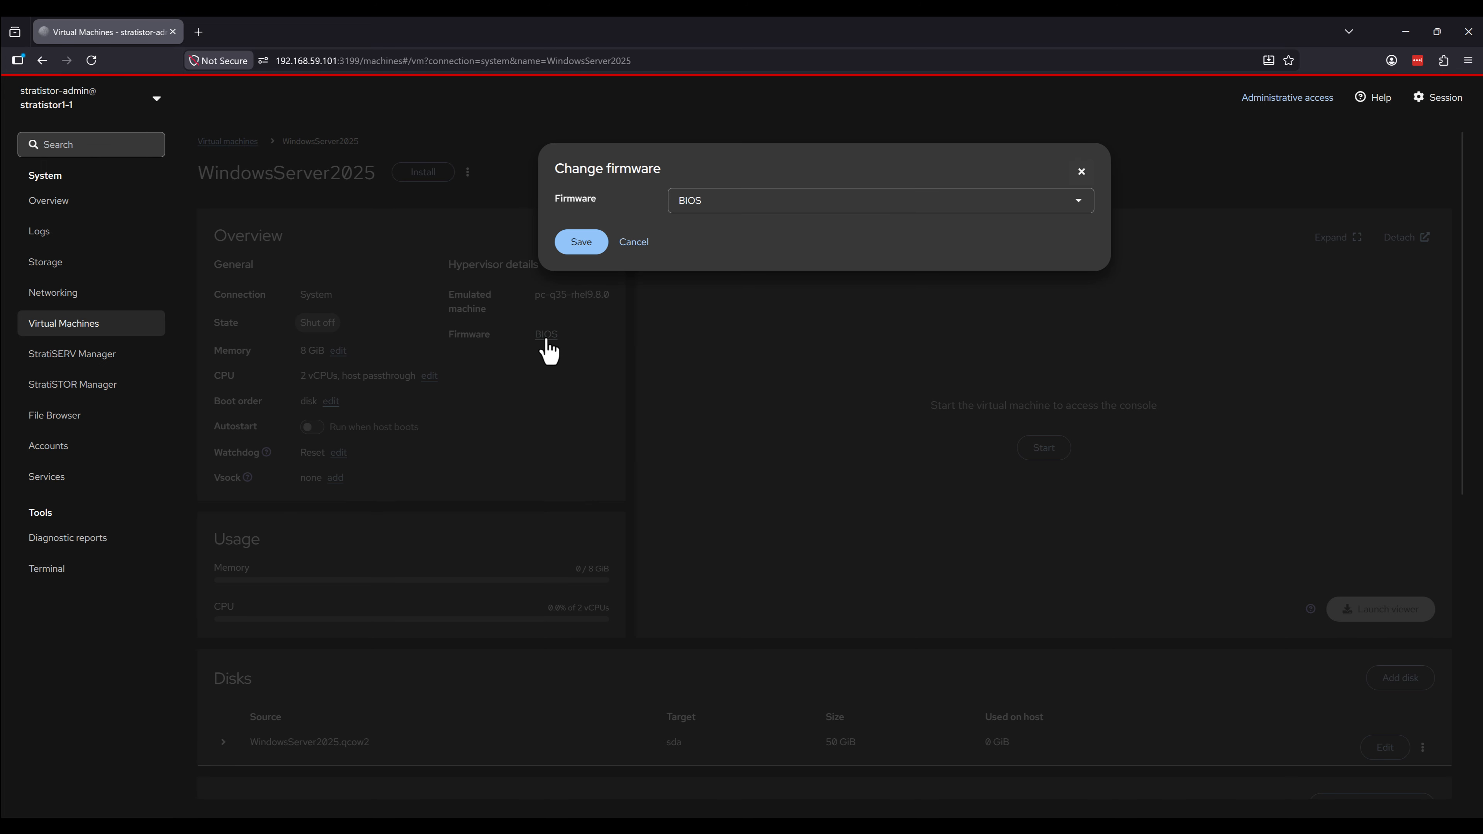
left_click(703, 201)
left_click(700, 241)
left_click(575, 240)
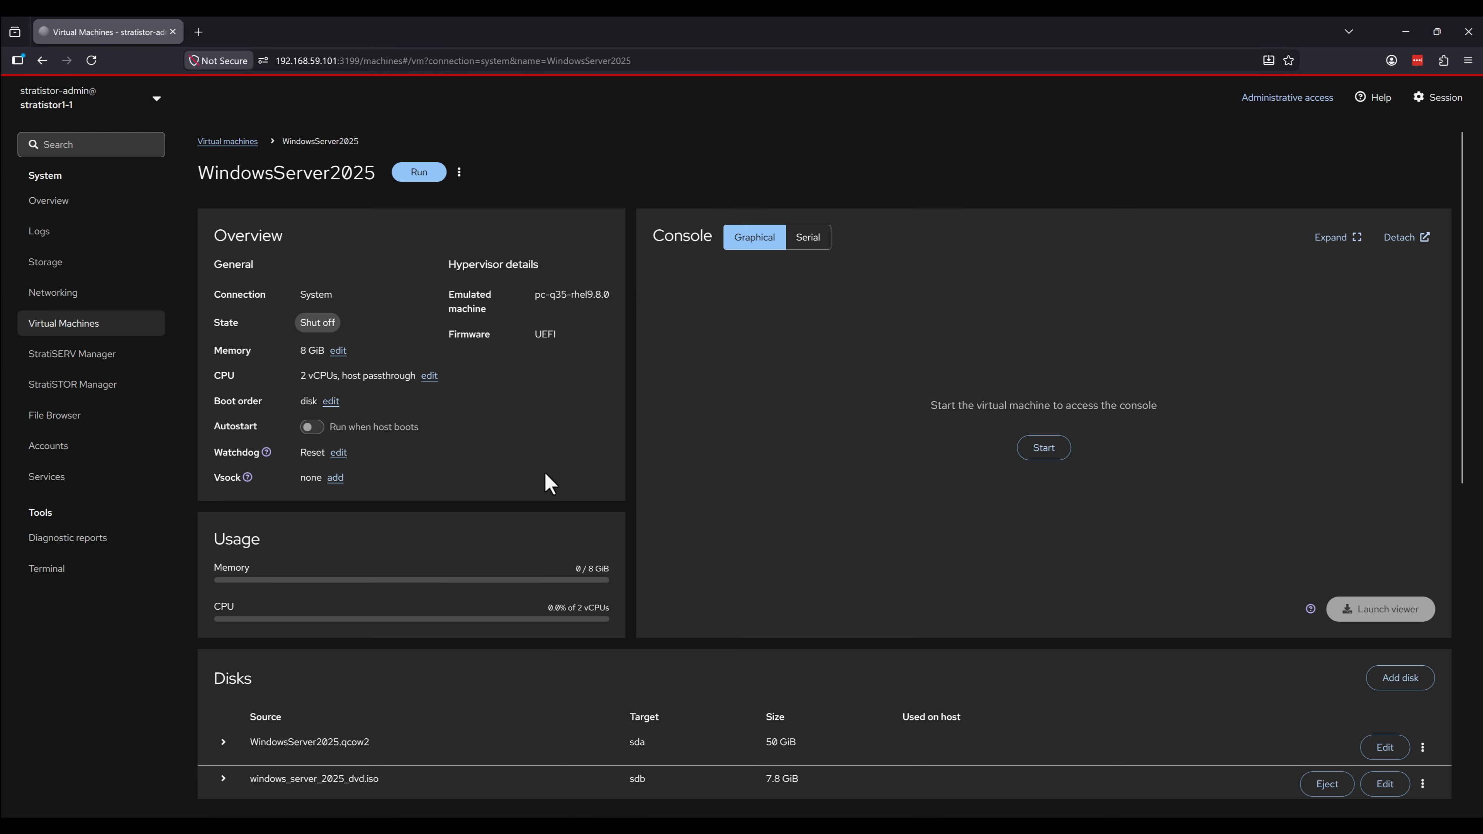
Change the bus of the WindowsServer2025.qcow2 disk to virtio and save.
scroll(546, 480, "down", 2)
left_click(1386, 621)
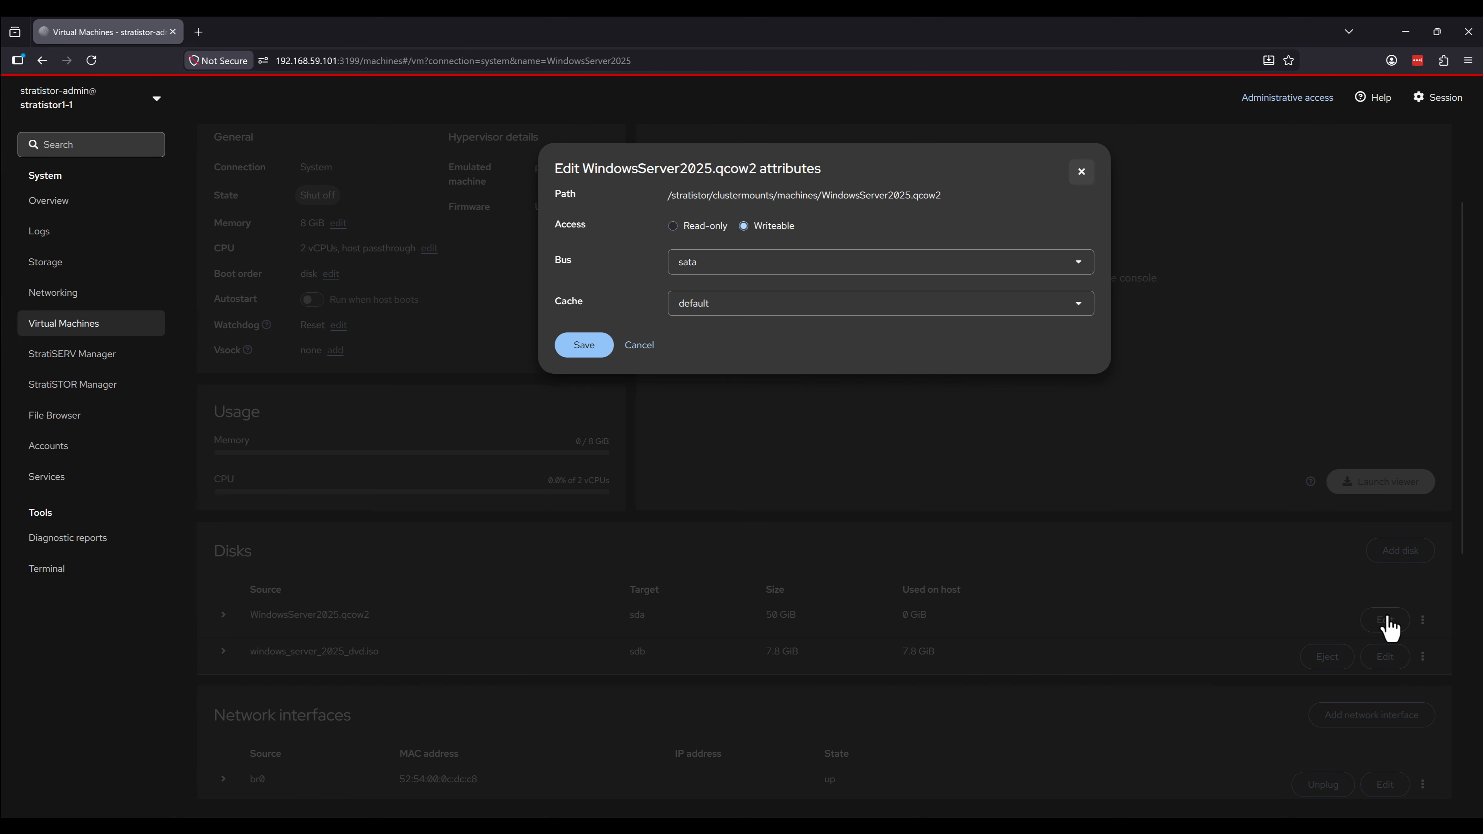
left_click(721, 266)
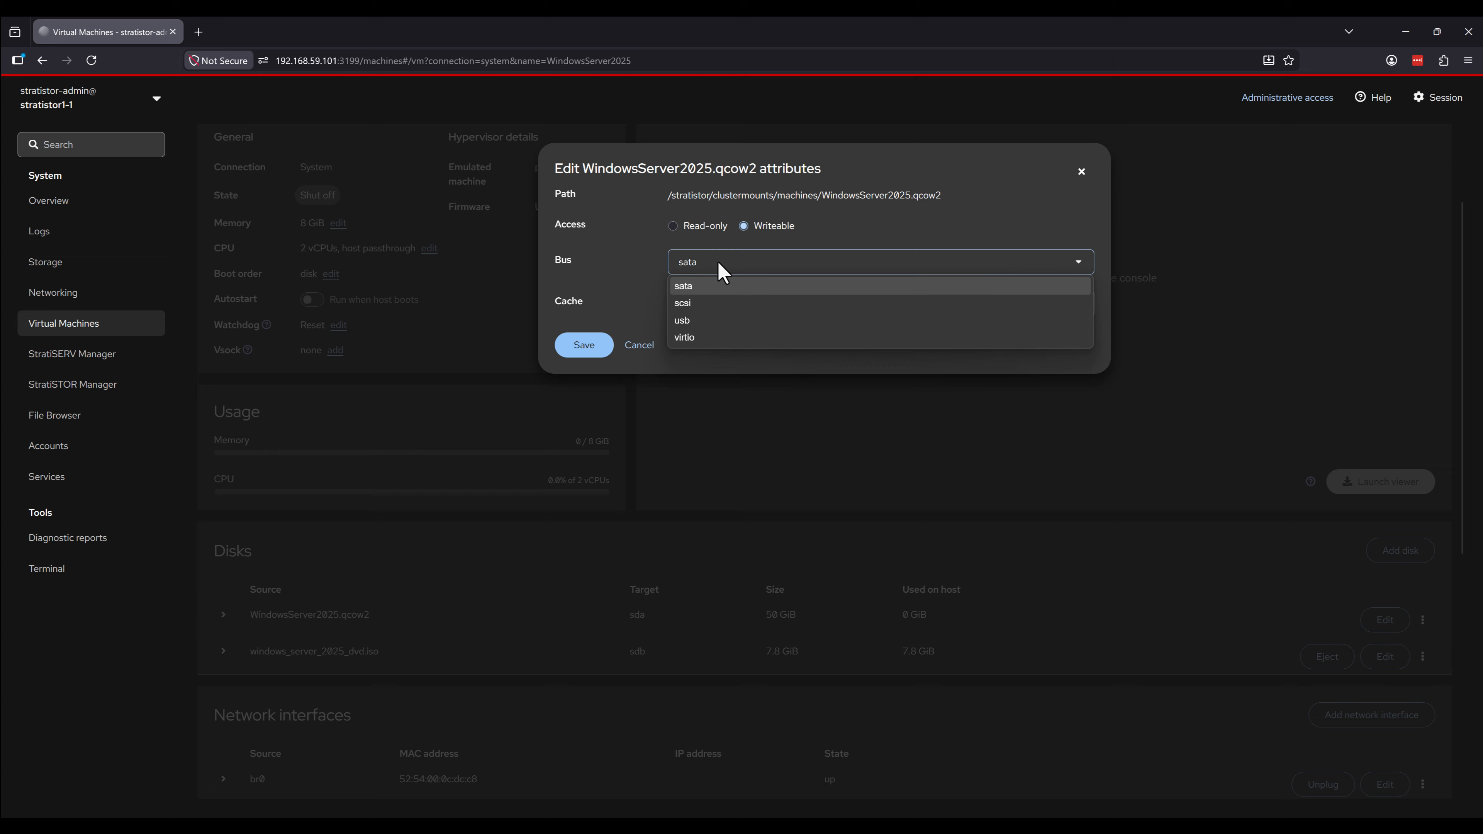
left_click(712, 338)
left_click(586, 350)
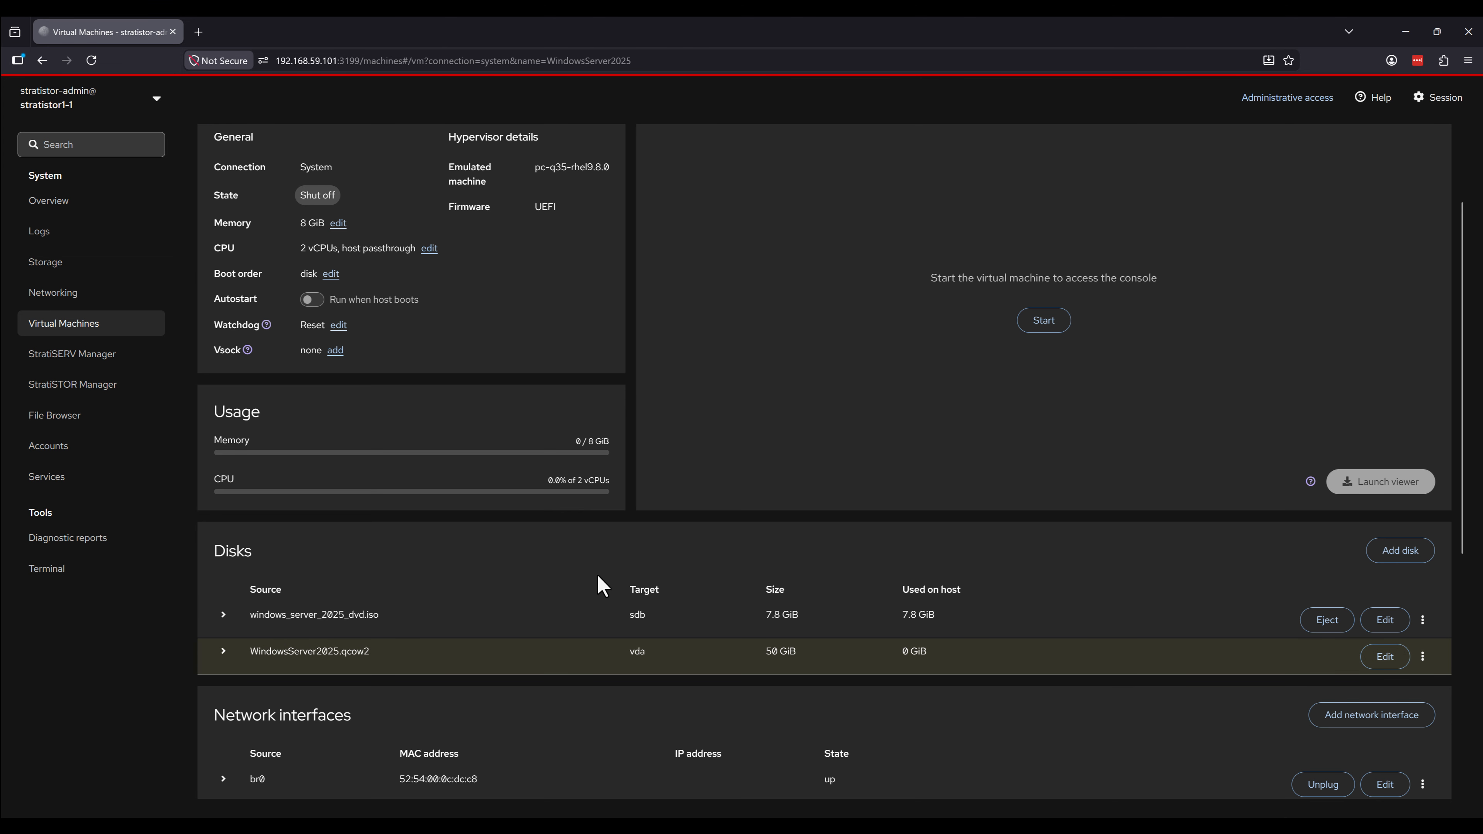
Start adding a disk from the custom path /stratistor/clustermounts/machines/ISOs/virtio-win.iso.
left_click(1400, 551)
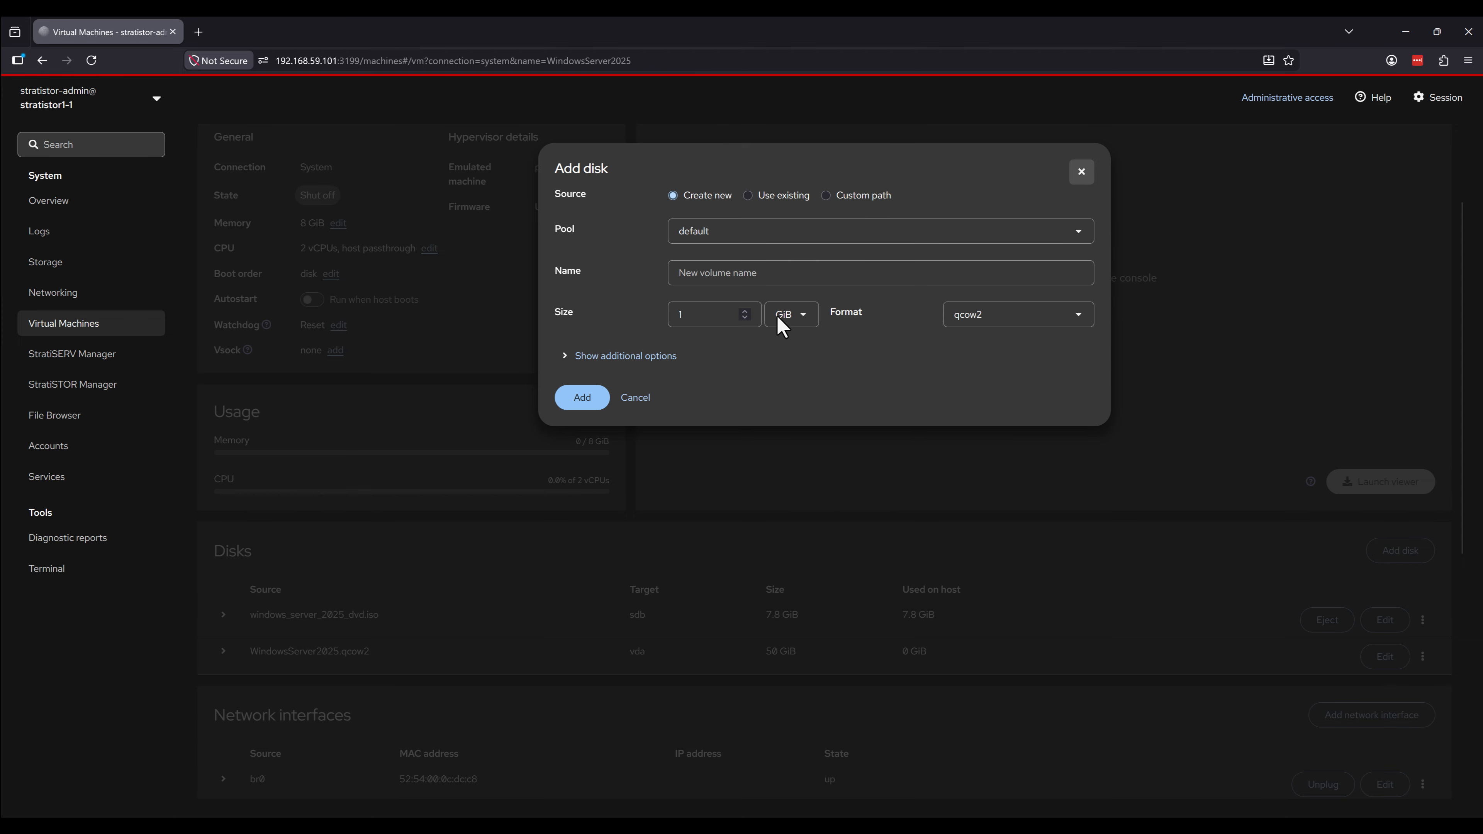
left_click(833, 197)
left_click(820, 231)
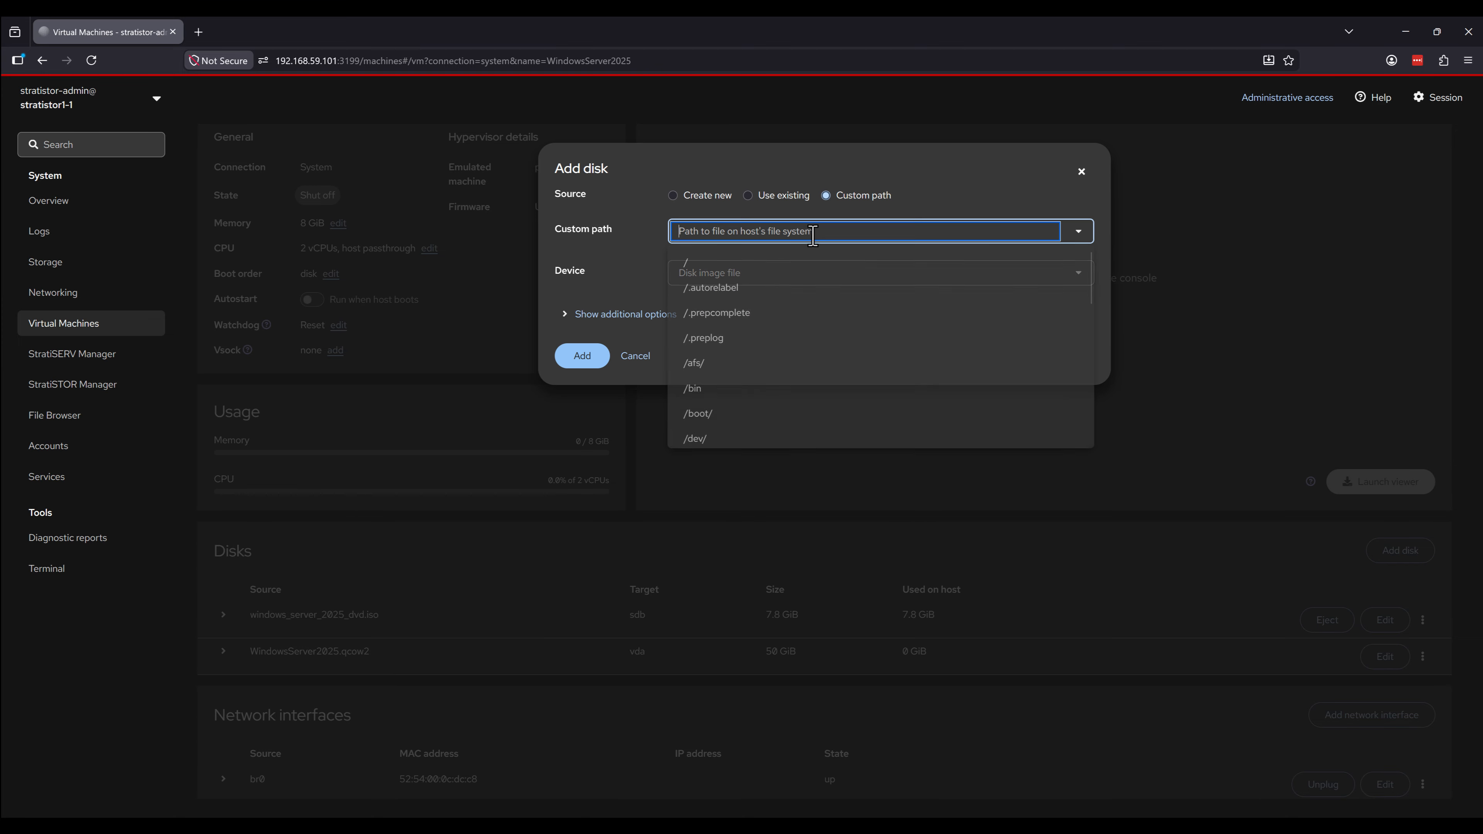
scroll(765, 332, "down", 6)
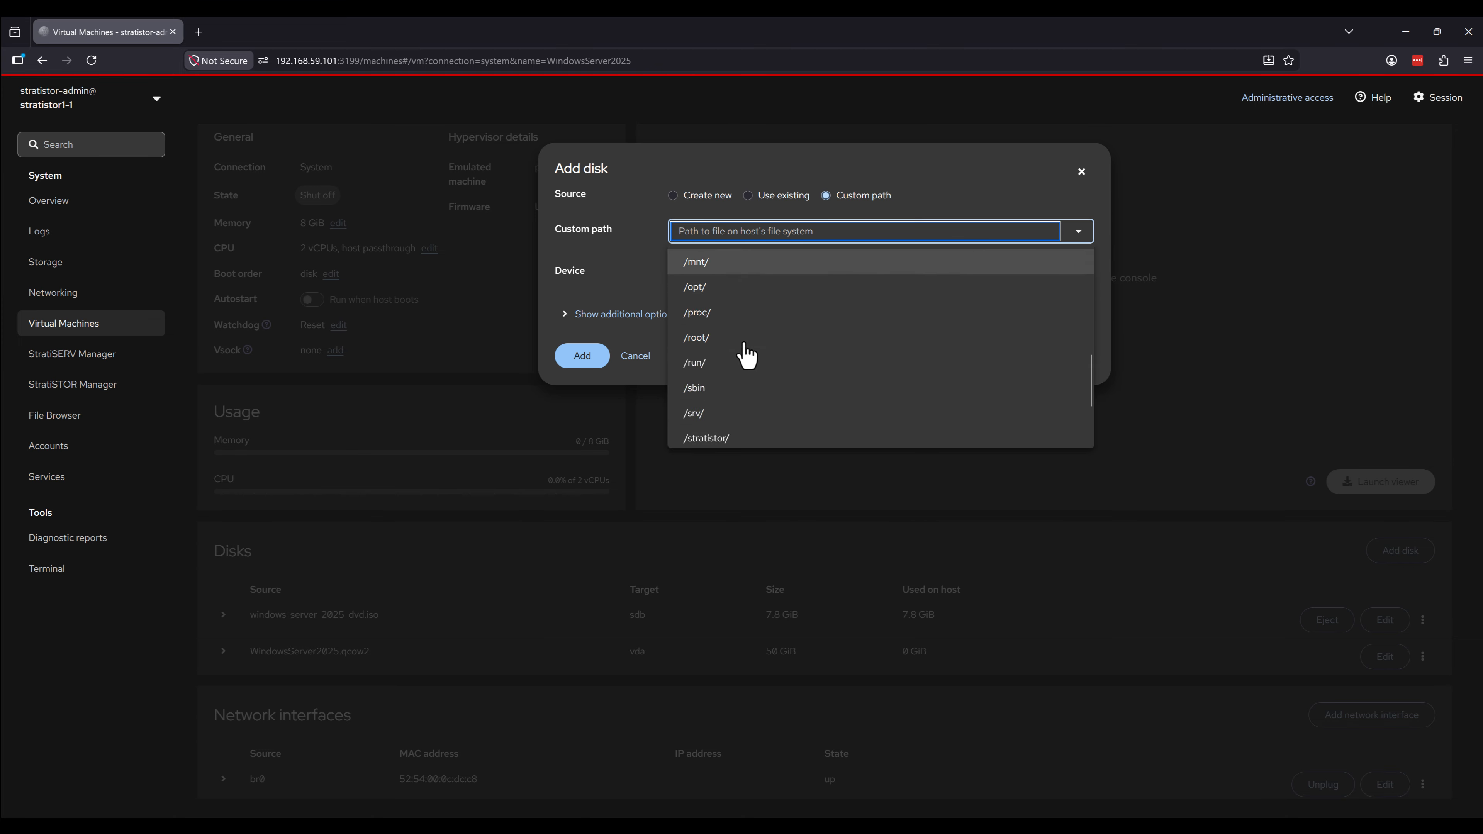
left_click(739, 386)
left_click(752, 232)
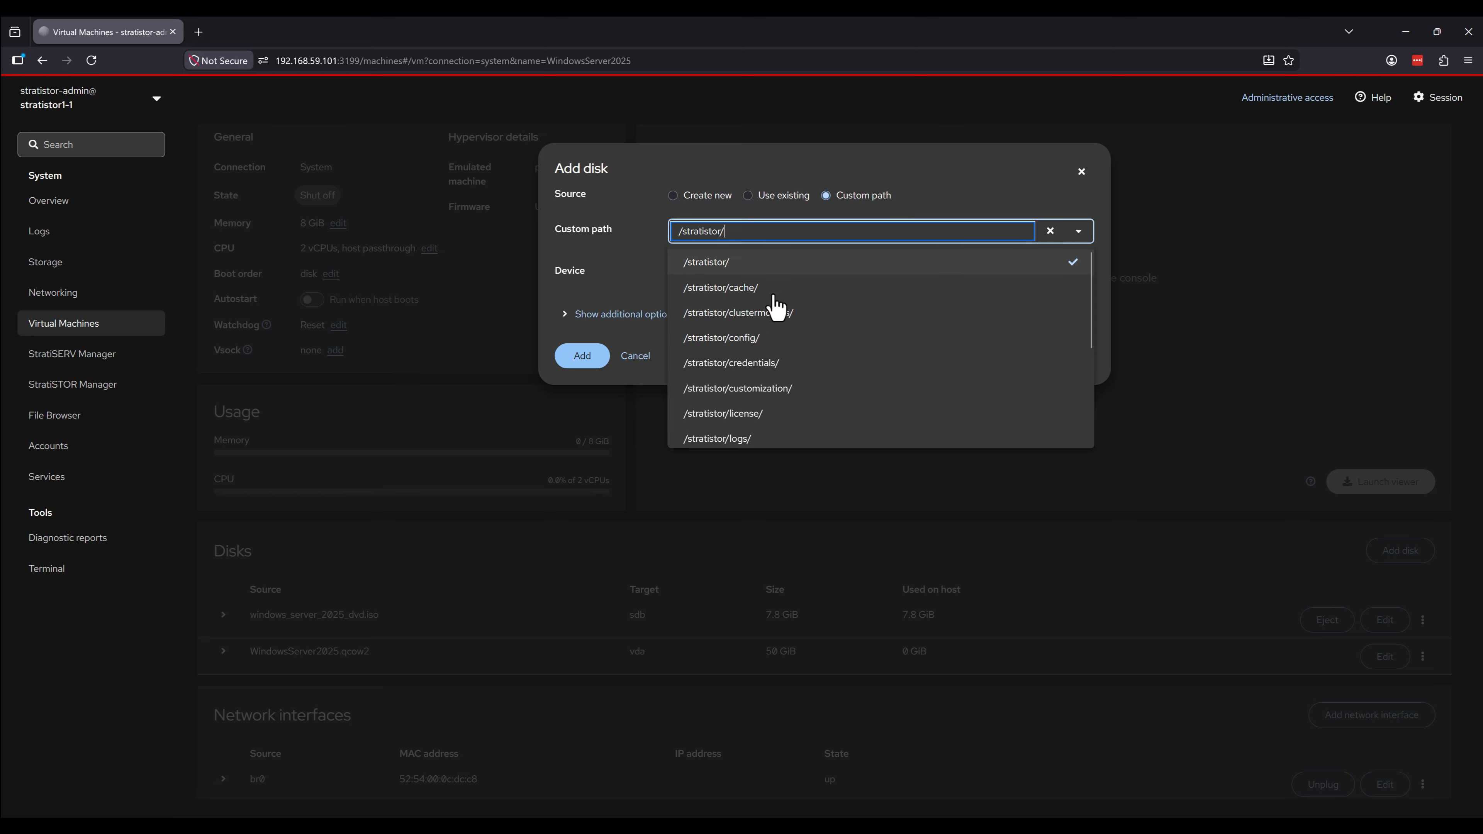
left_click(772, 318)
left_click(803, 232)
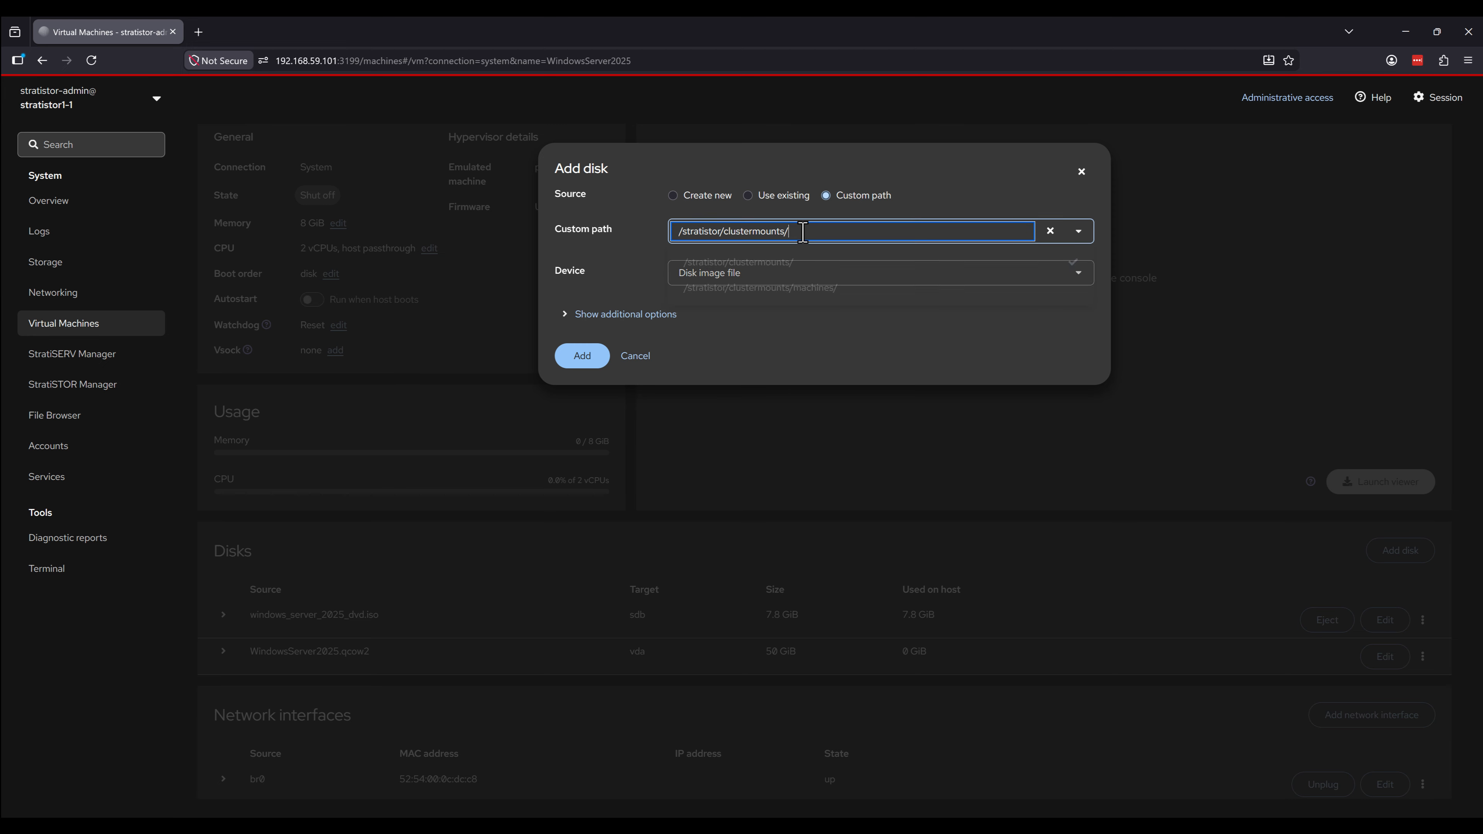
left_click(823, 289)
left_click(870, 232)
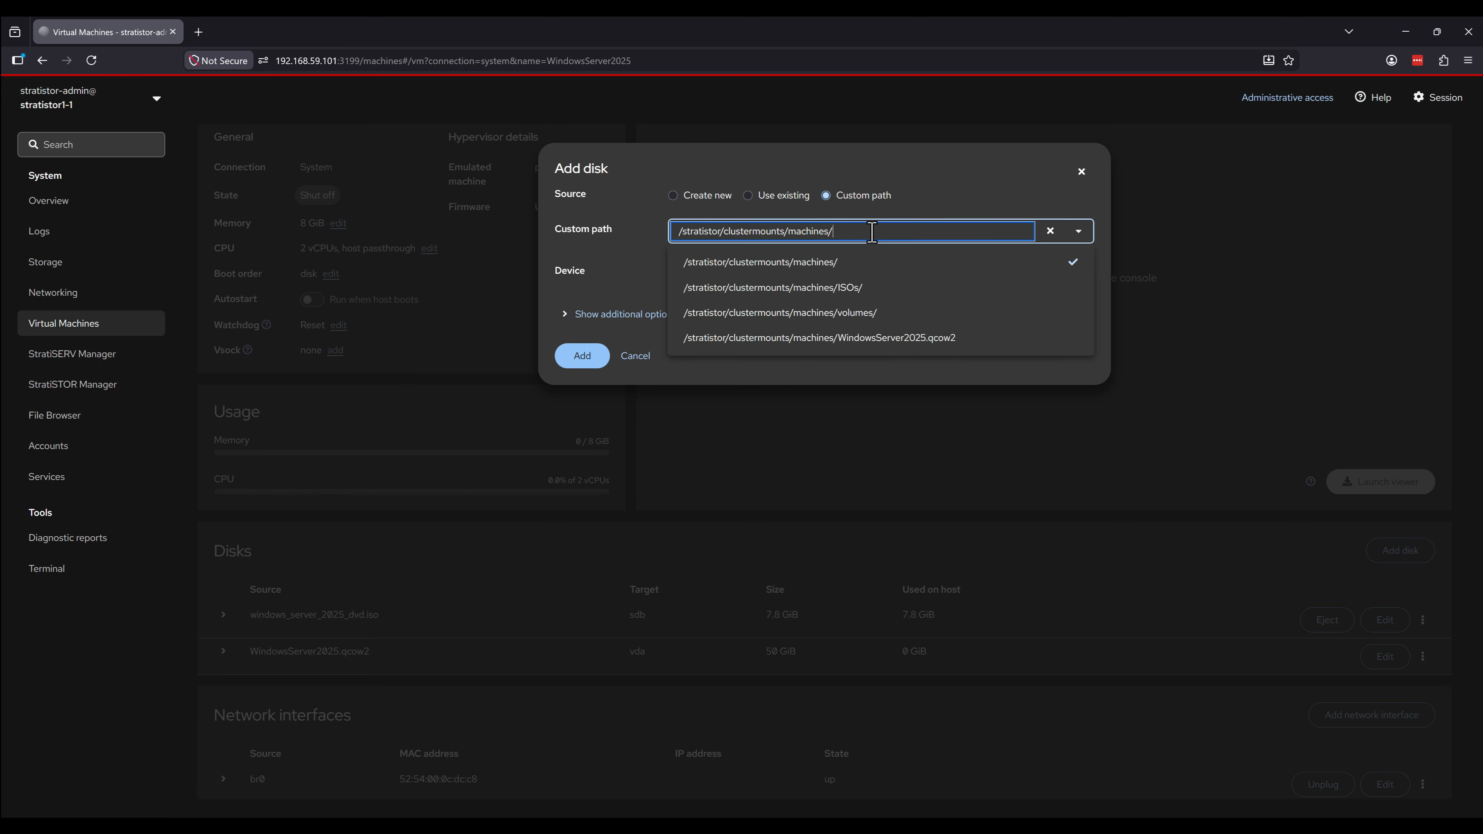
left_click(878, 289)
left_click(912, 233)
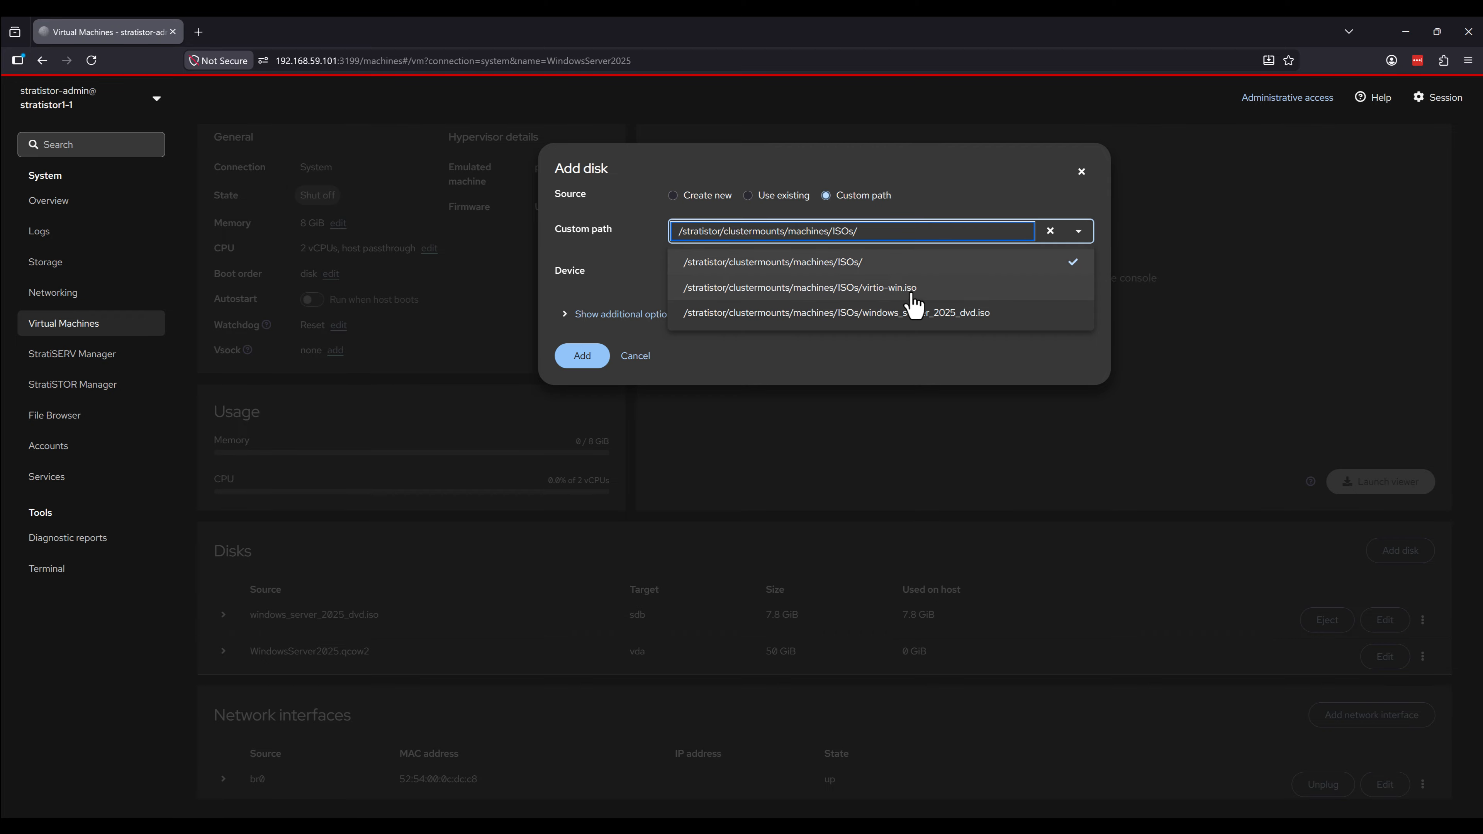
left_click(912, 298)
Set the bus of the virtio-win.iso CD/DVD disc to sata and add it to the virtual machine.
left_click(637, 315)
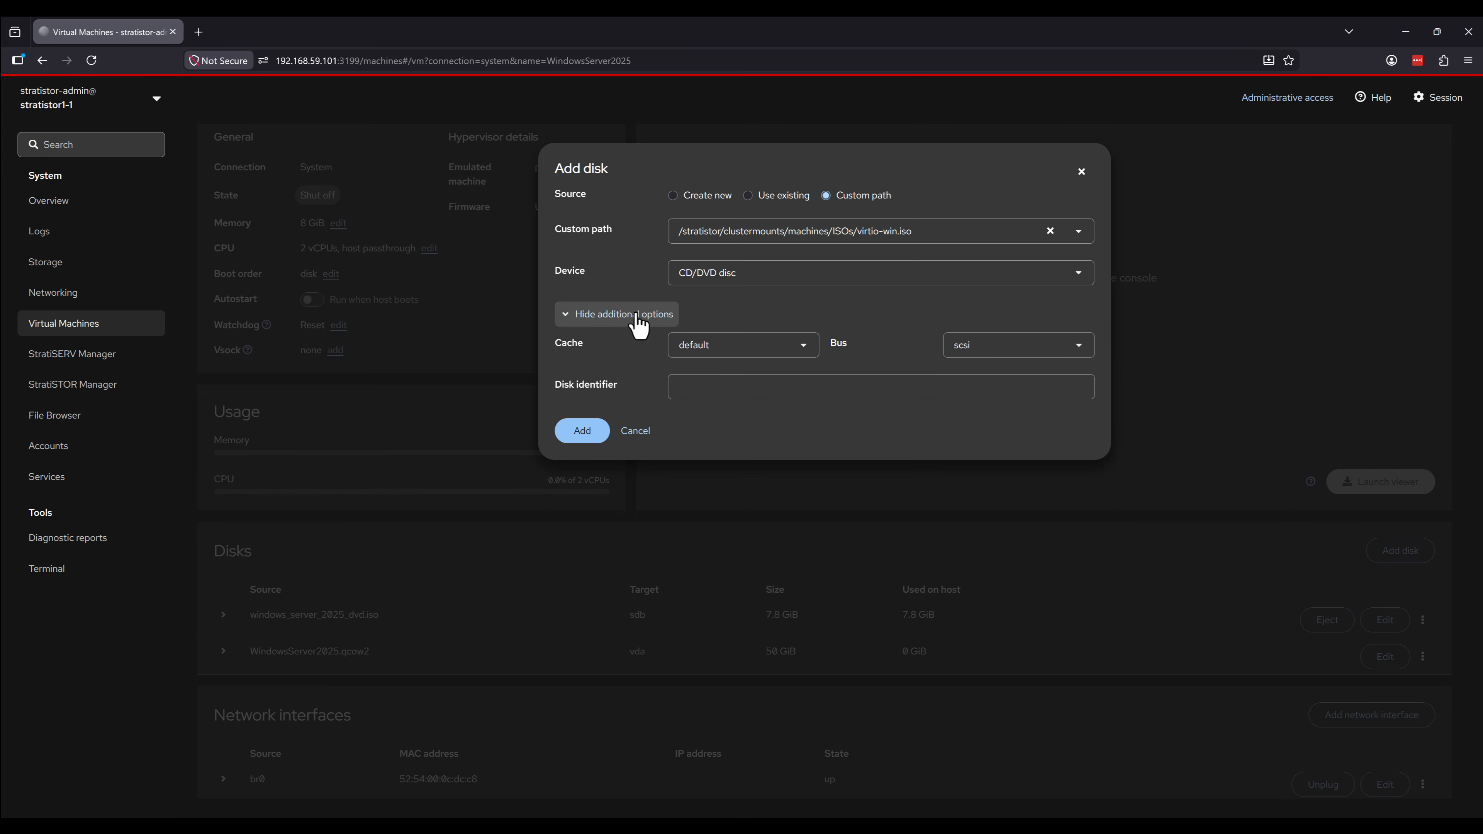
left_click(999, 348)
left_click(980, 377)
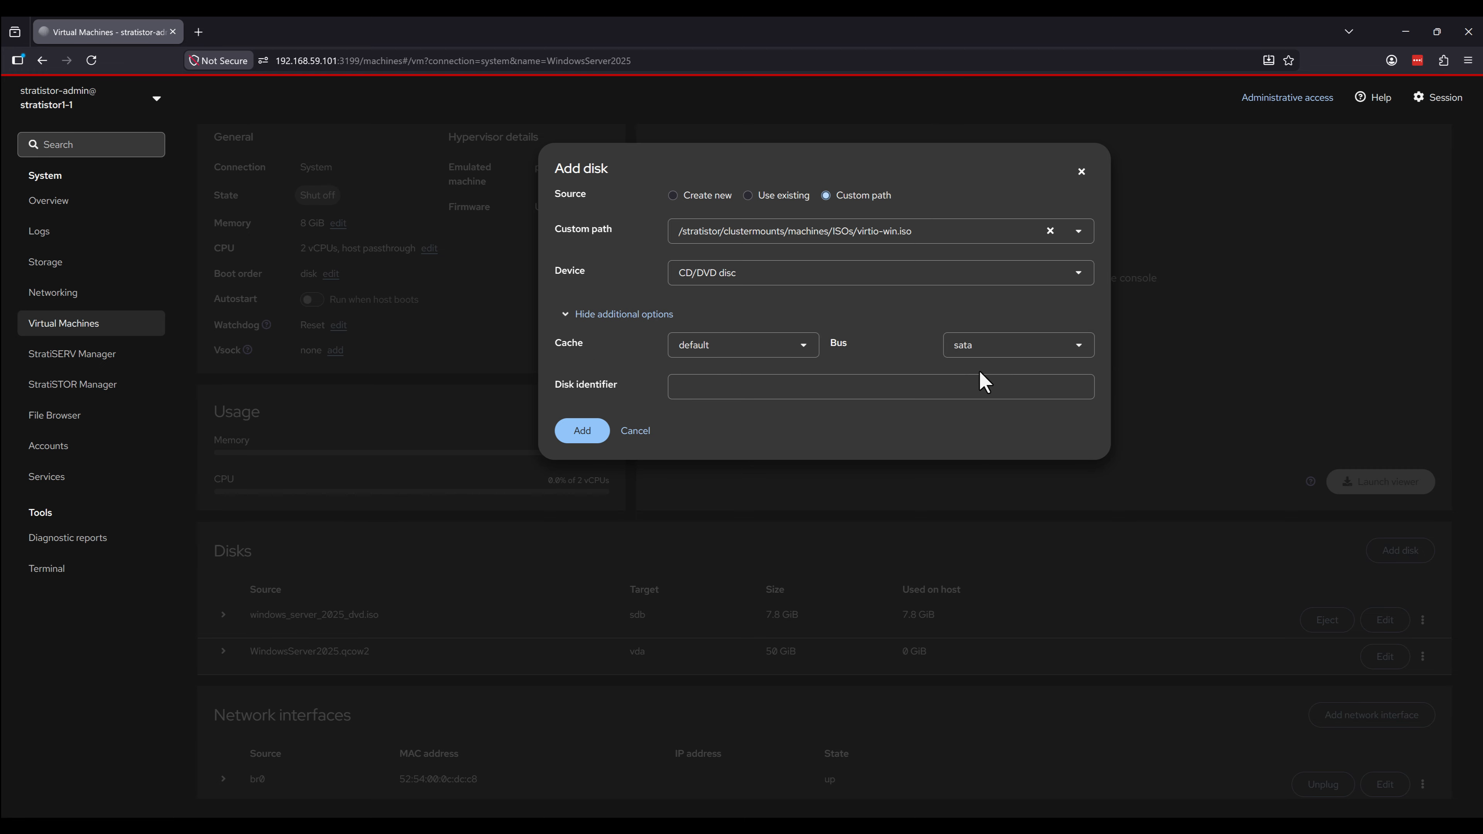
left_click(583, 432)
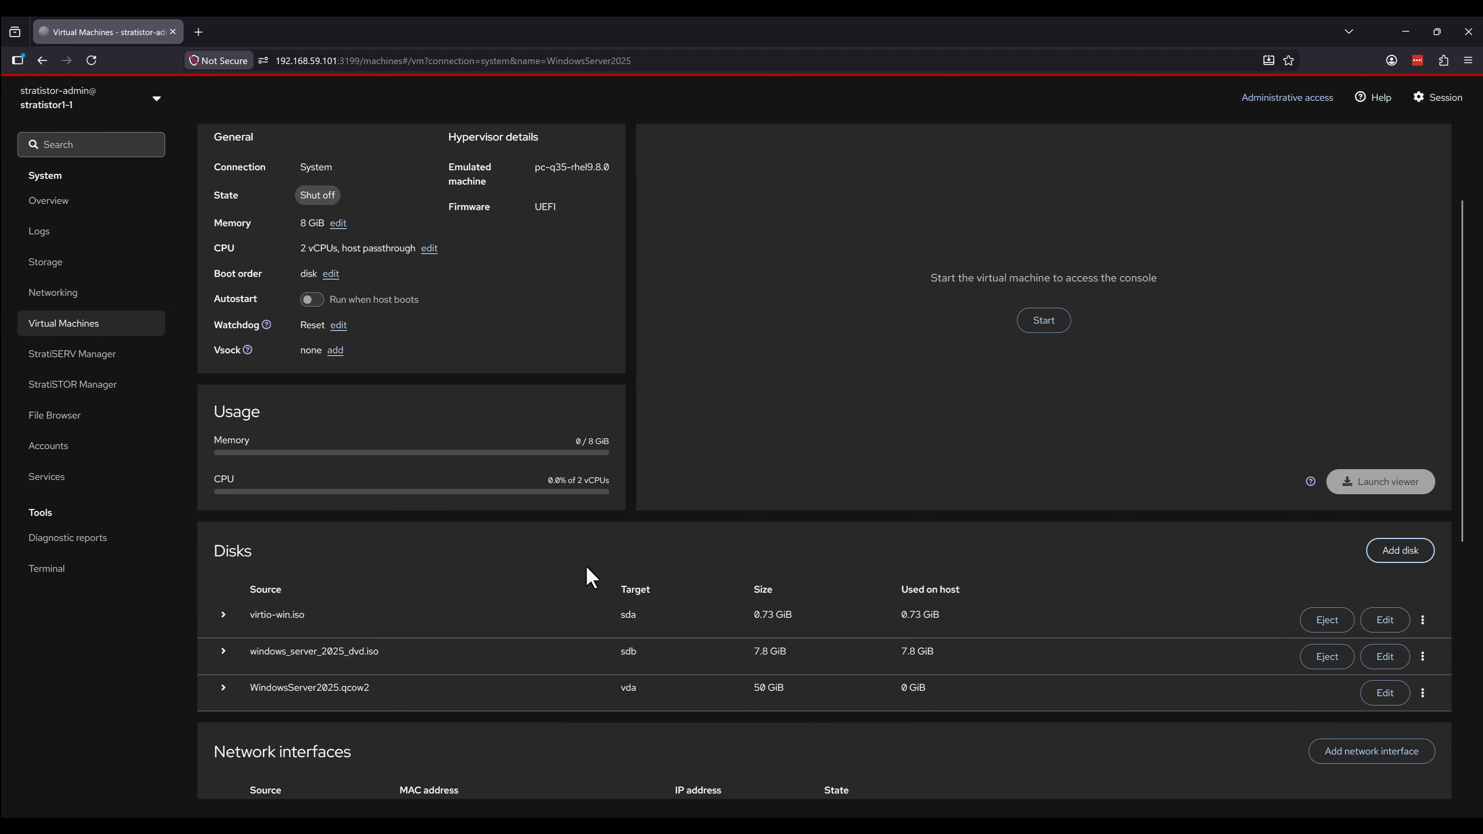
Change the model of the br0 network interface to virtio (Linux, perf) and save.
scroll(589, 590, "down", 2)
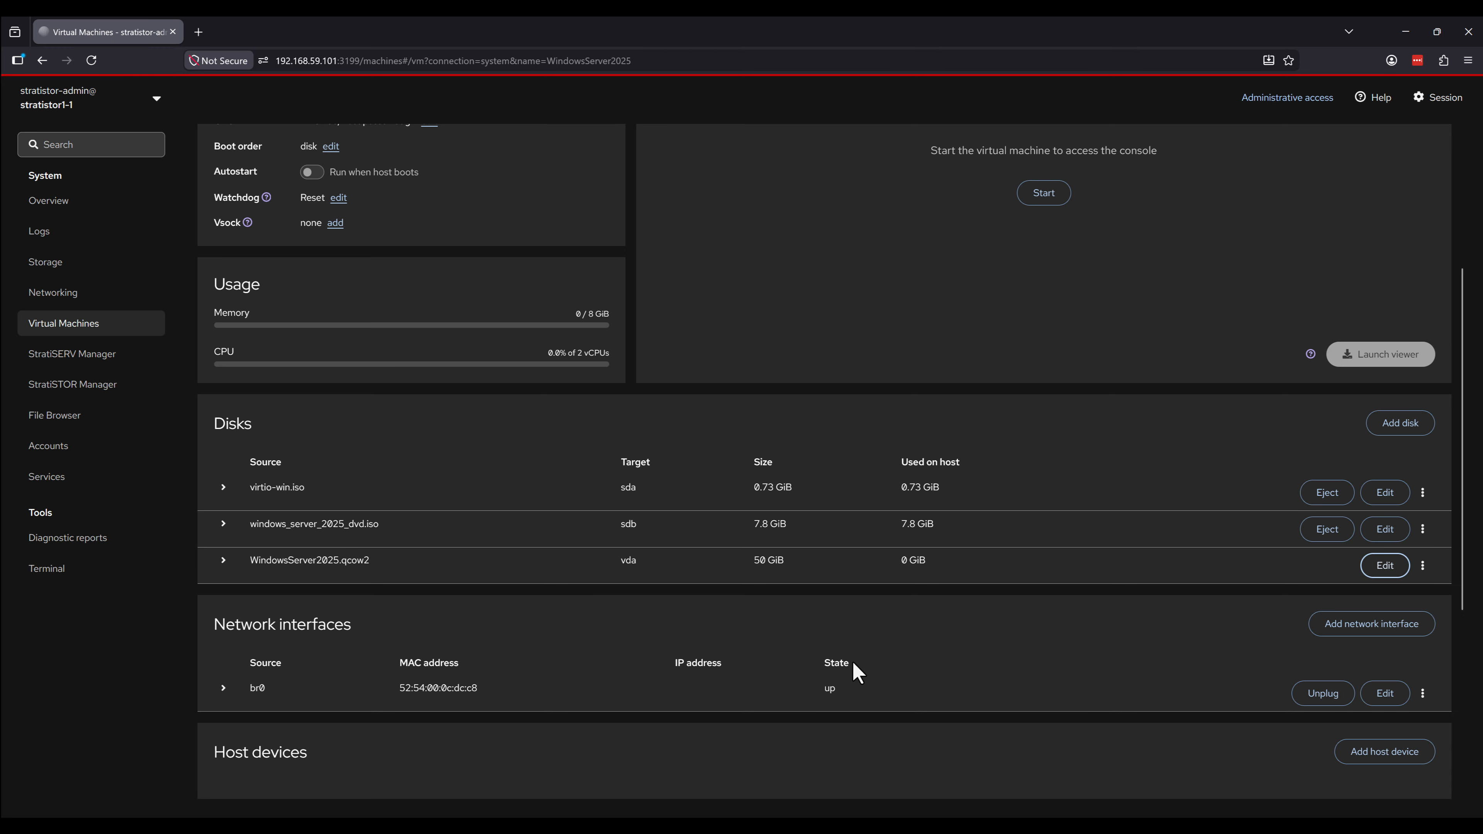
left_click(1386, 694)
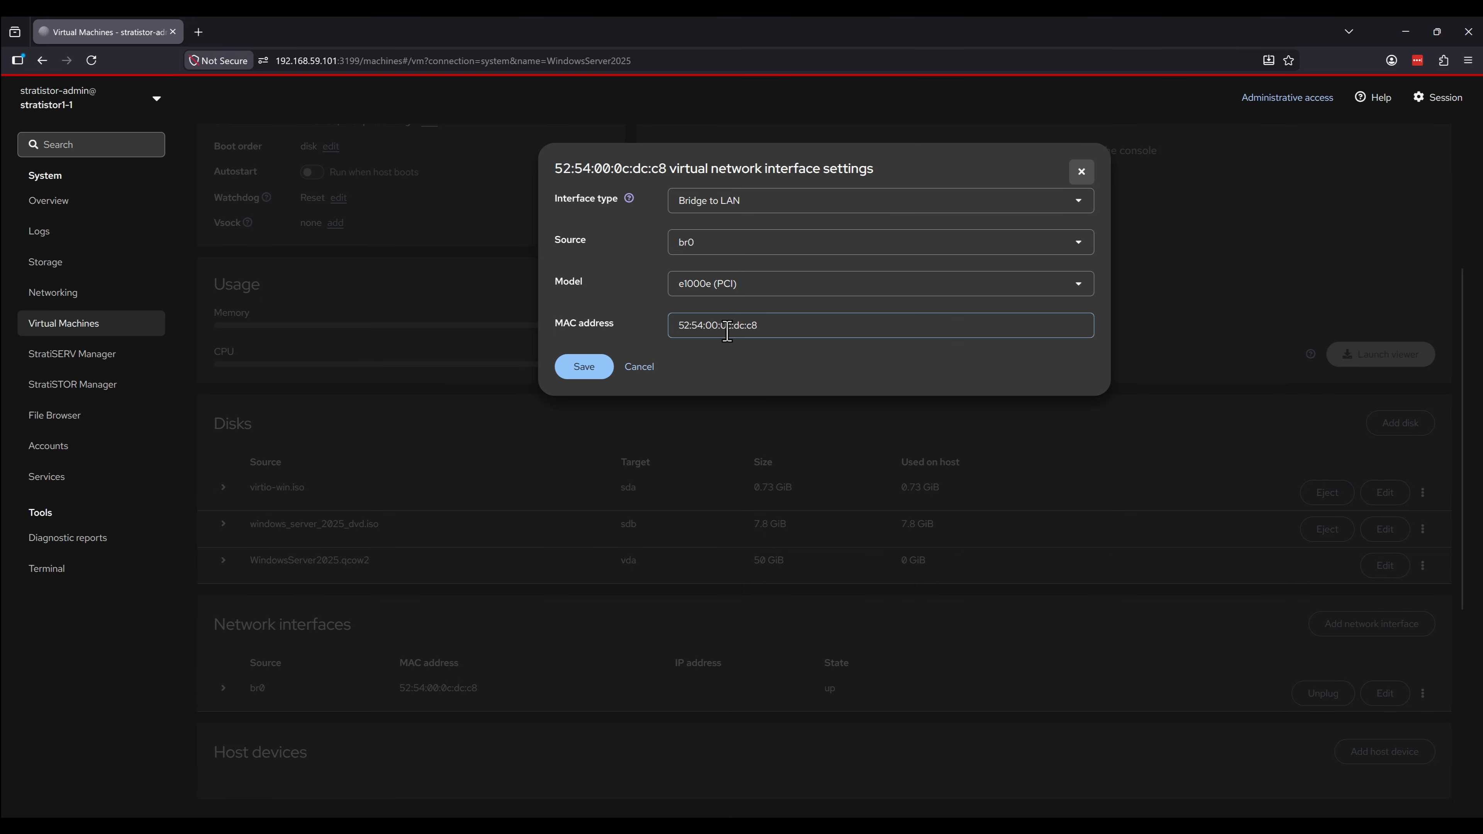
left_click(730, 285)
left_click(715, 303)
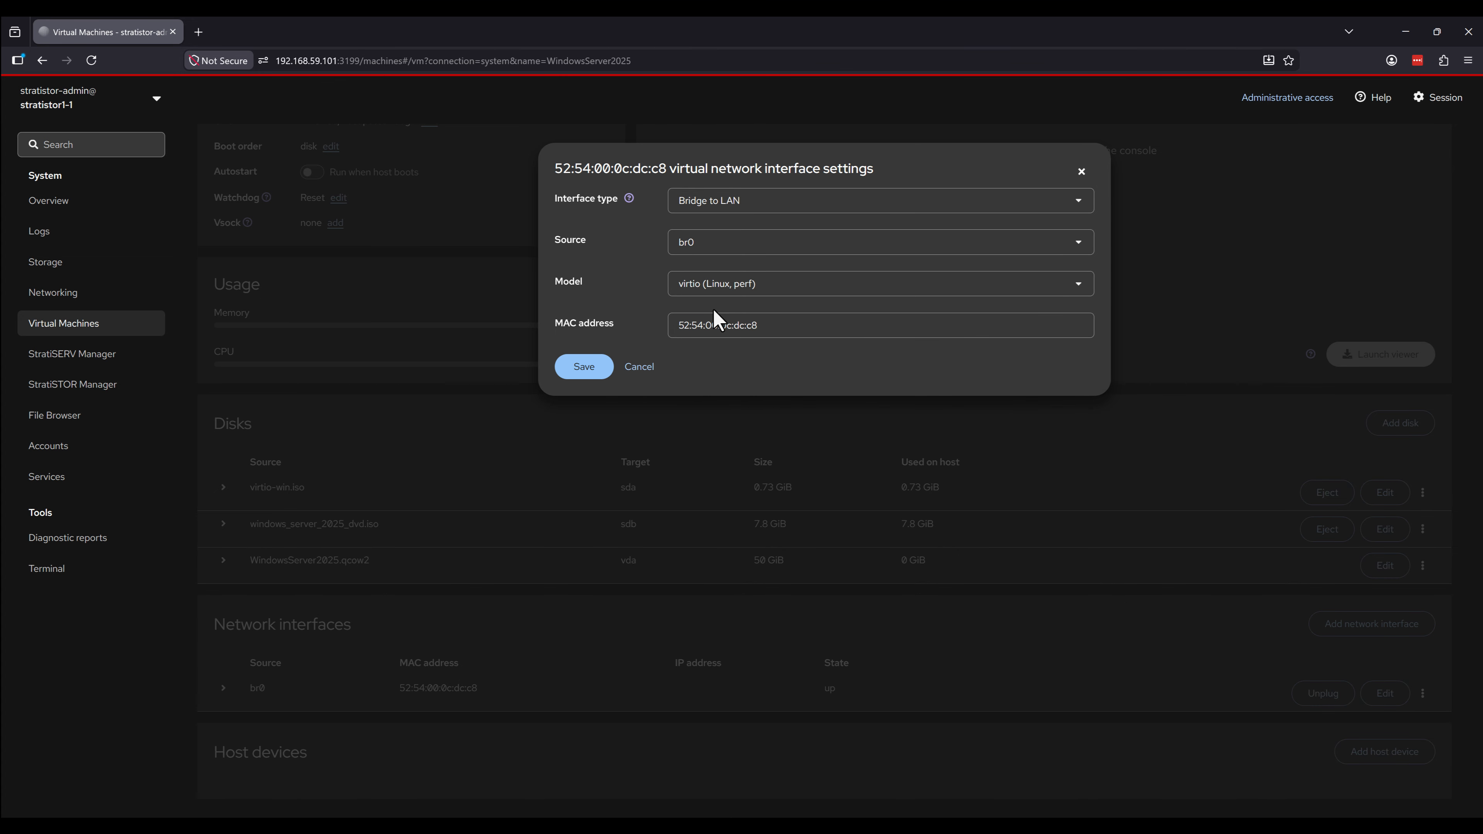
left_click(586, 373)
Include virtio-win.iso and windows_server_2025_dvd.iso in the virtual machine's boot order and save.
scroll(521, 421, "up", 5)
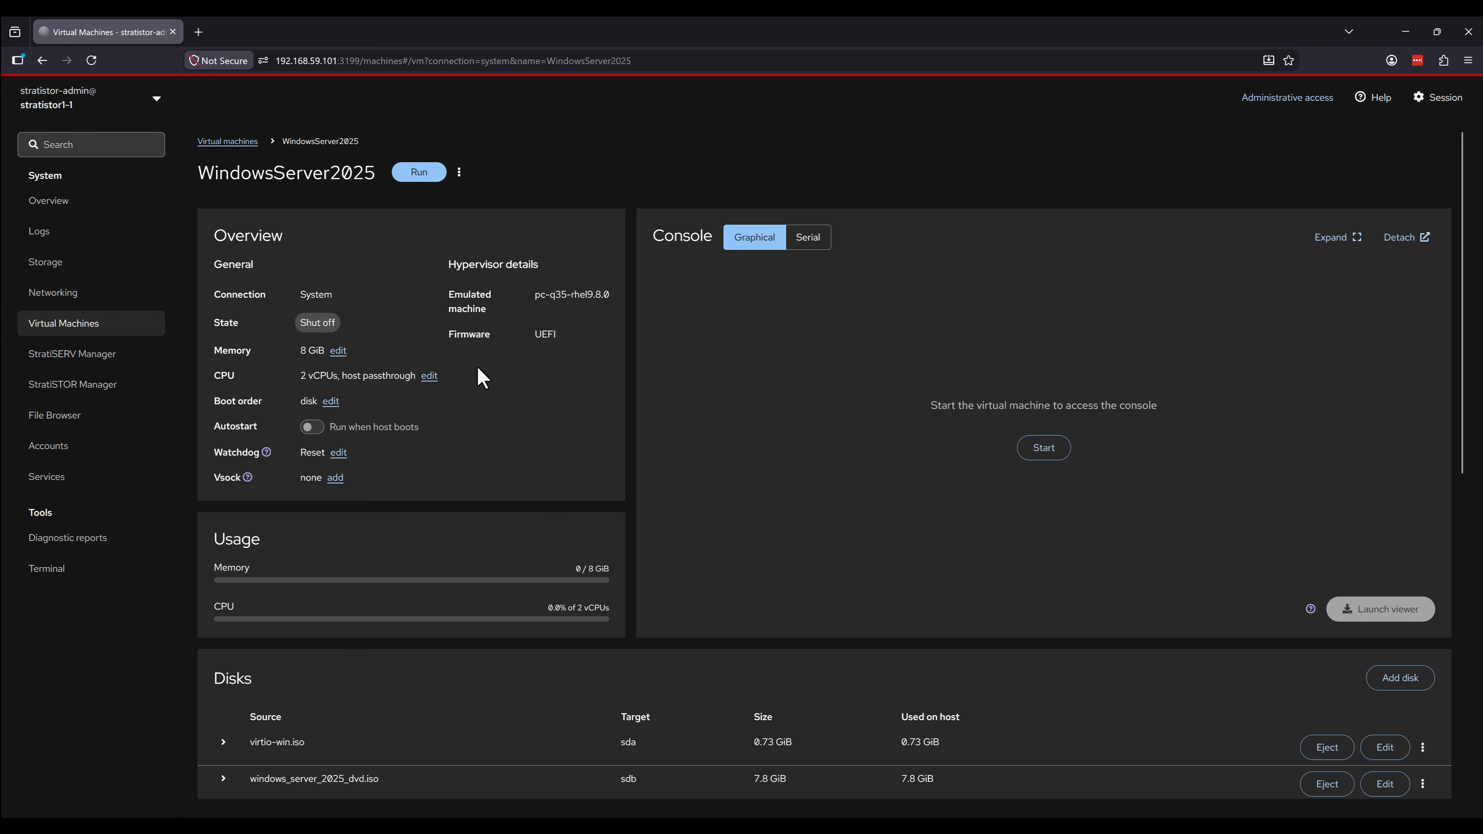
left_click(331, 401)
left_click(575, 237)
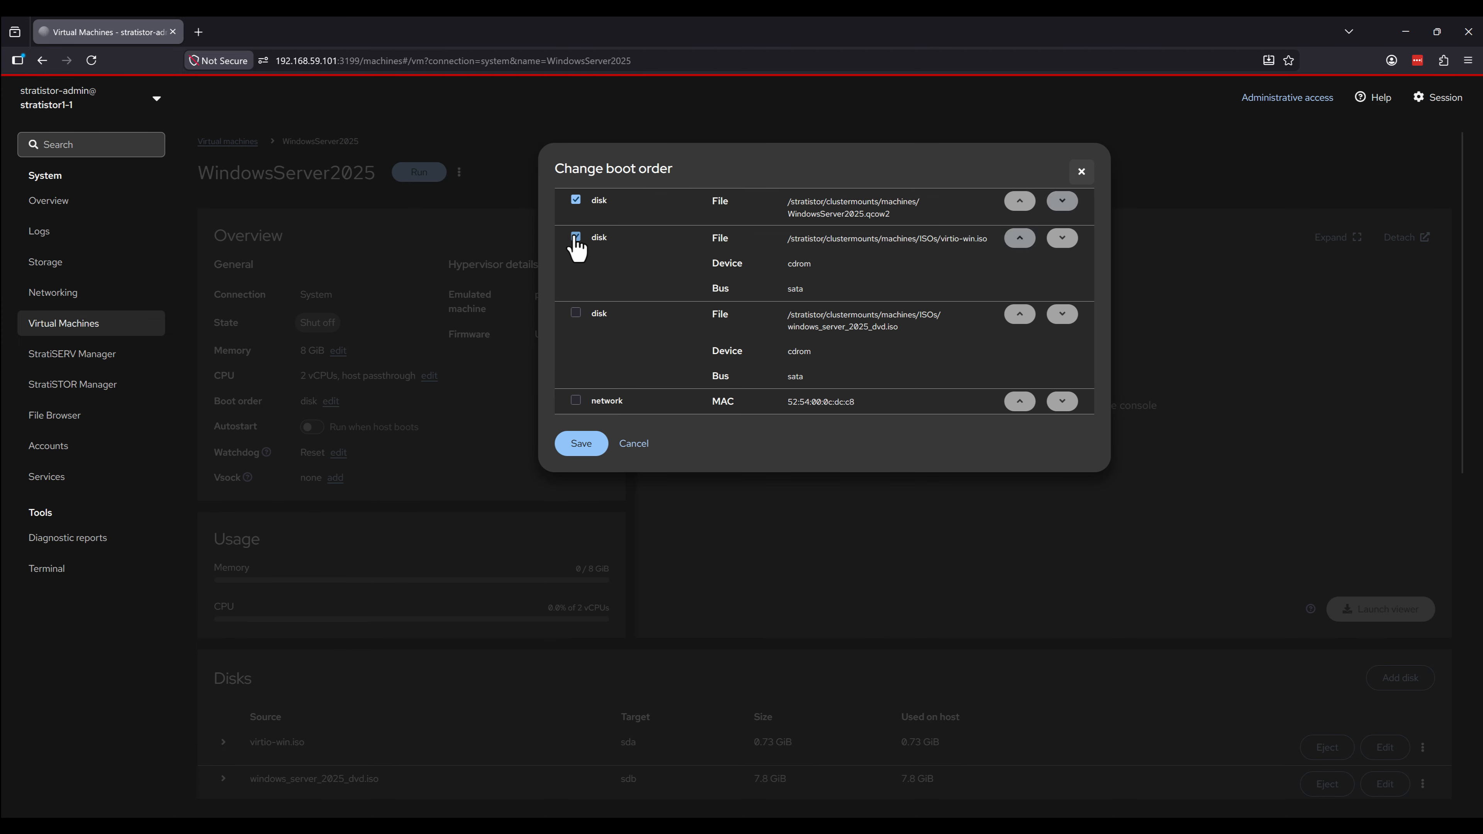
left_click(575, 314)
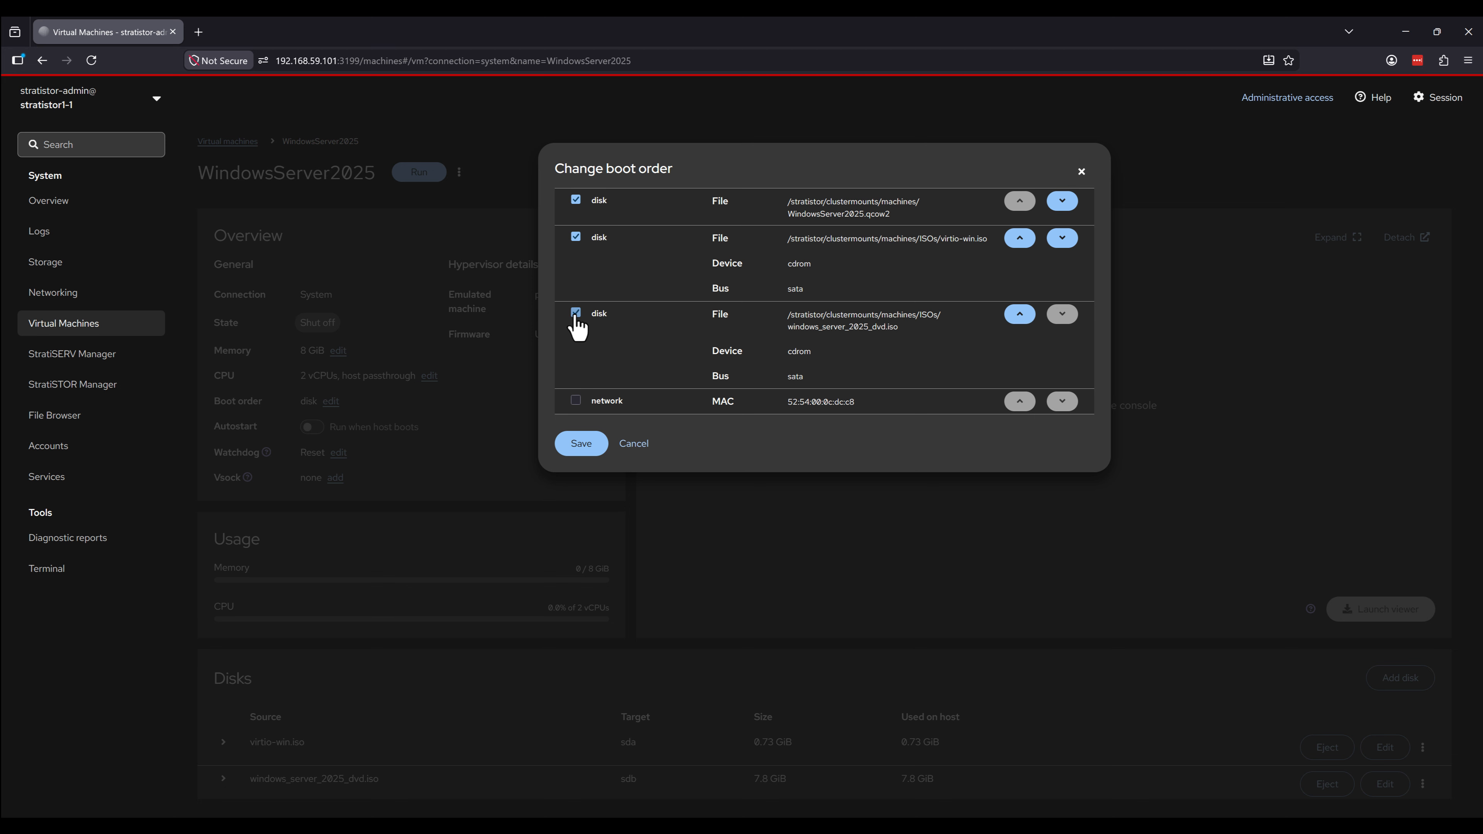
left_click(582, 445)
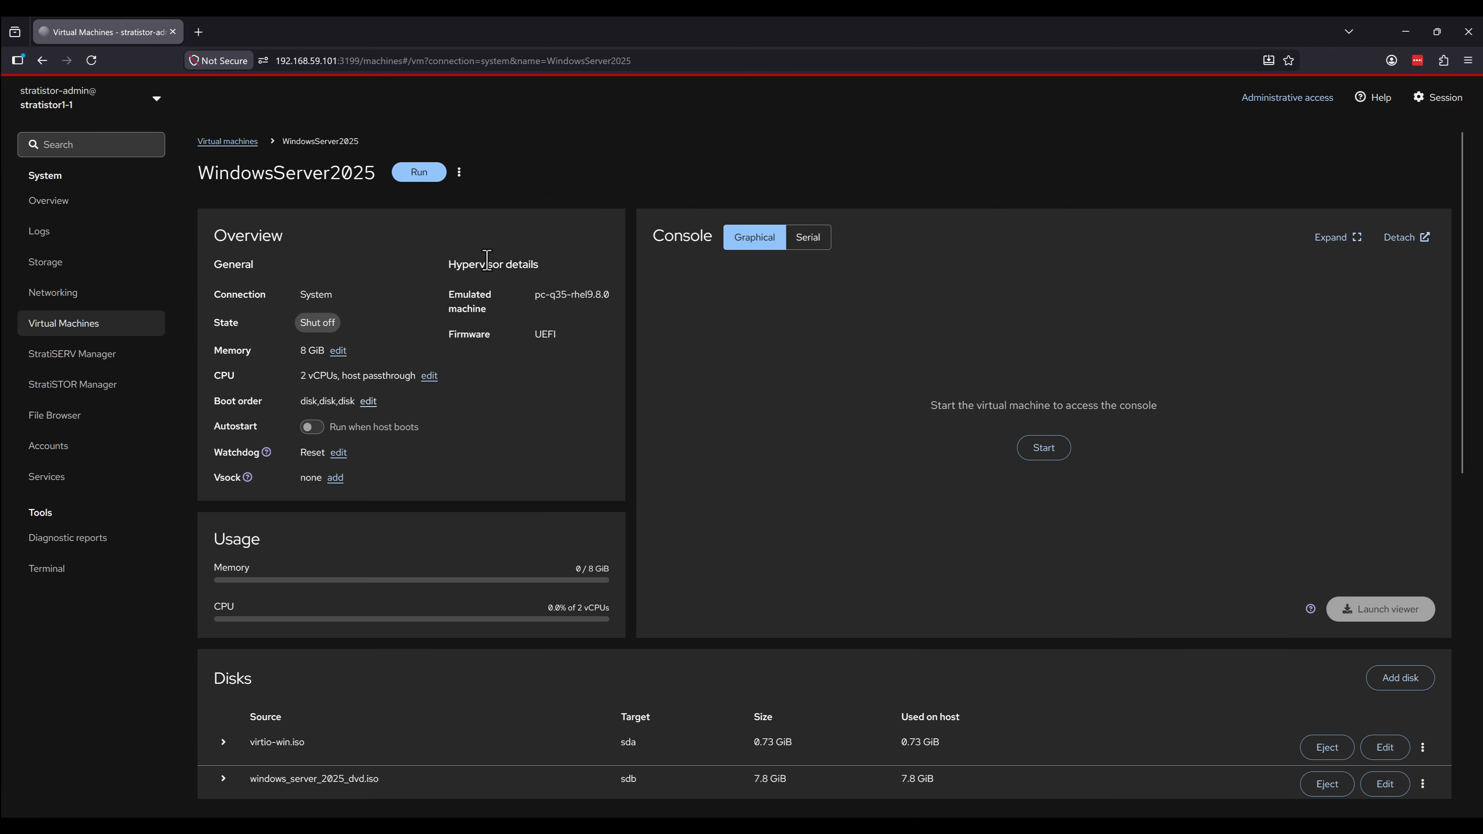
Run the WindowsServer2025 virtual machine and boot it into Windows Server Setup.
left_click(422, 176)
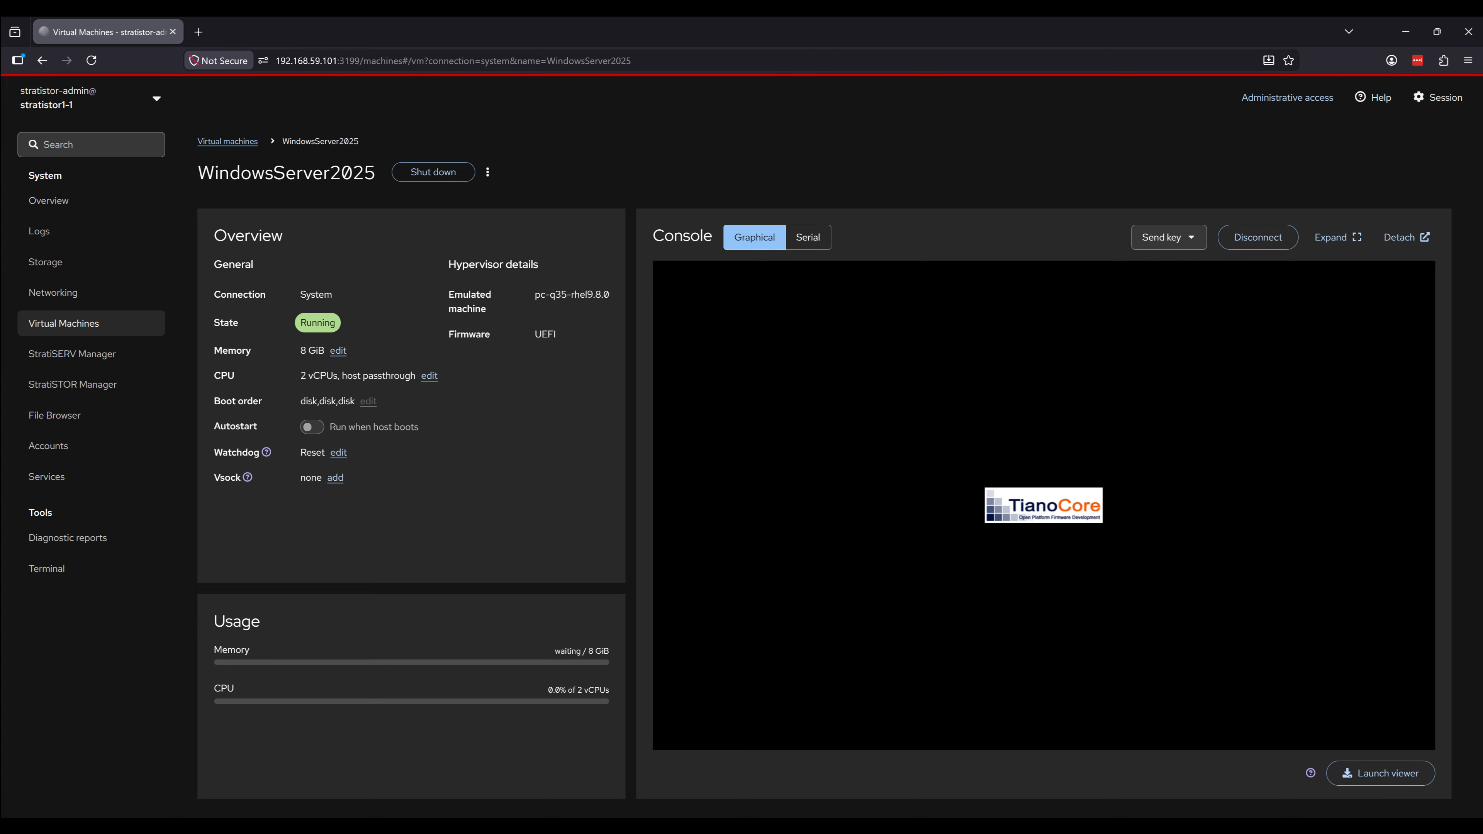
key("Return")
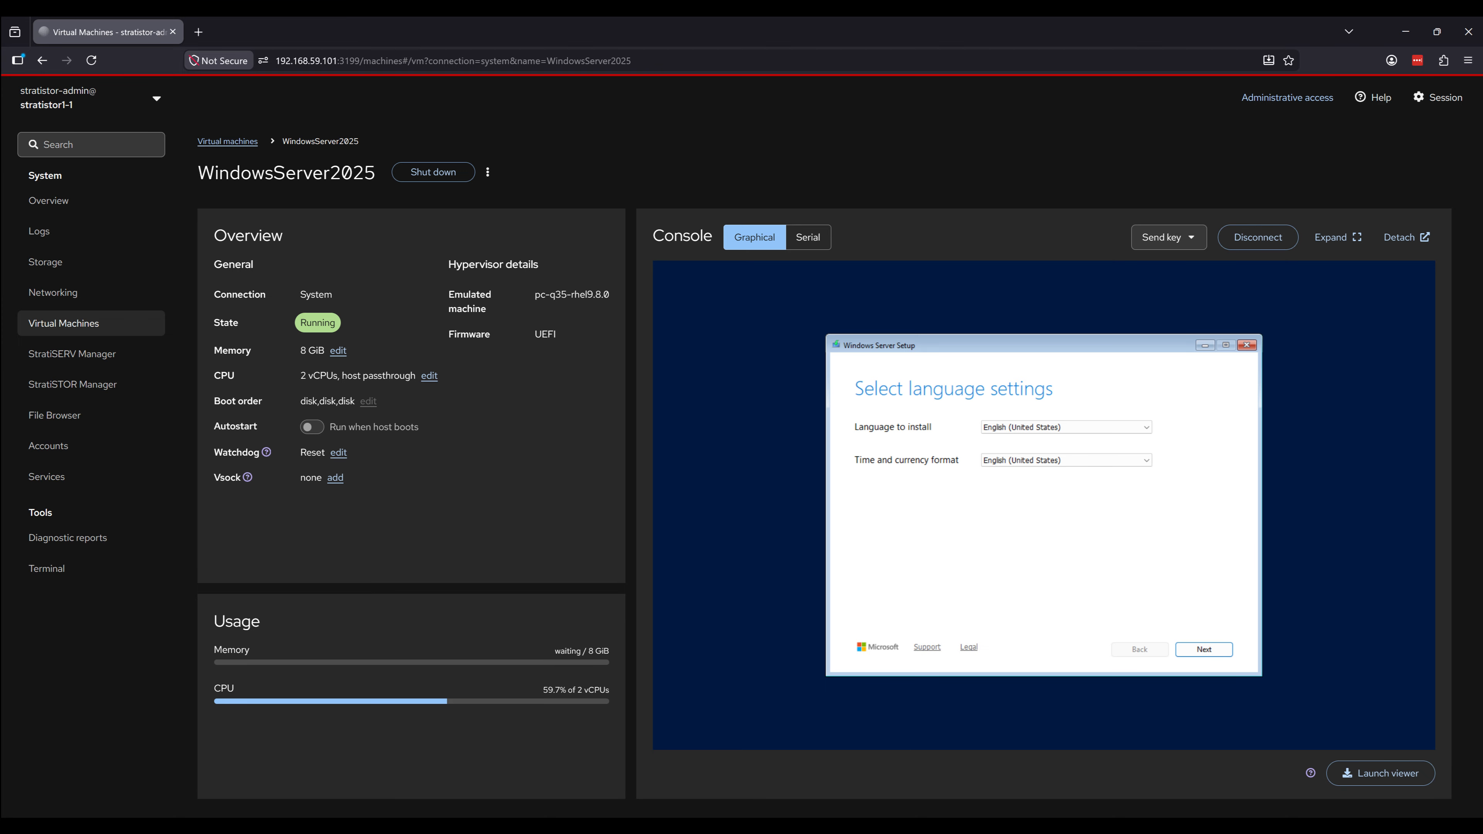
Accept the English (United States) language and US keyboard settings and continue Windows Server Setup with a new installation.
left_click(1204, 649)
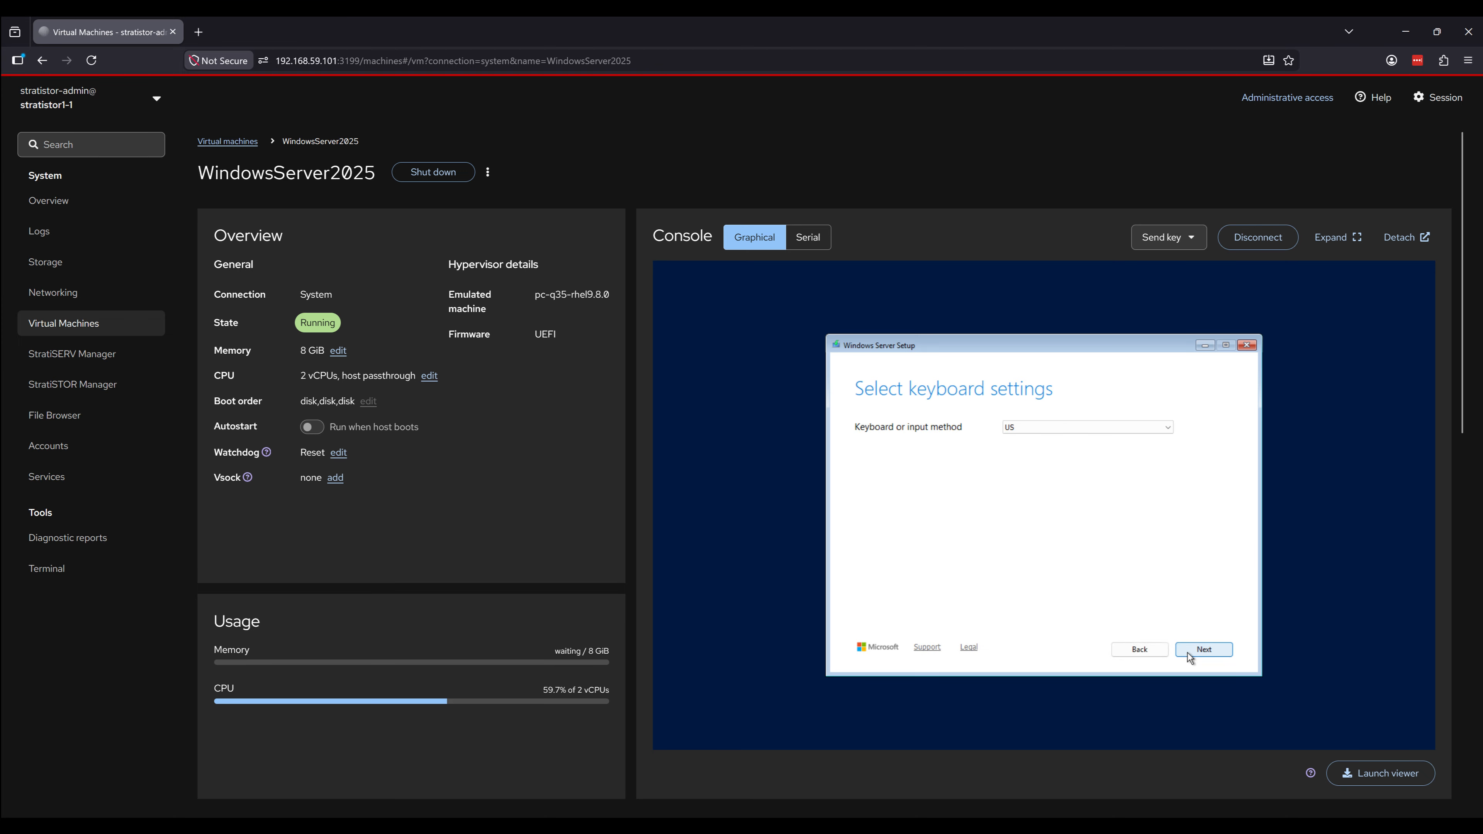
left_click(1204, 649)
left_click(1039, 490)
left_click(1183, 650)
left_click(928, 611)
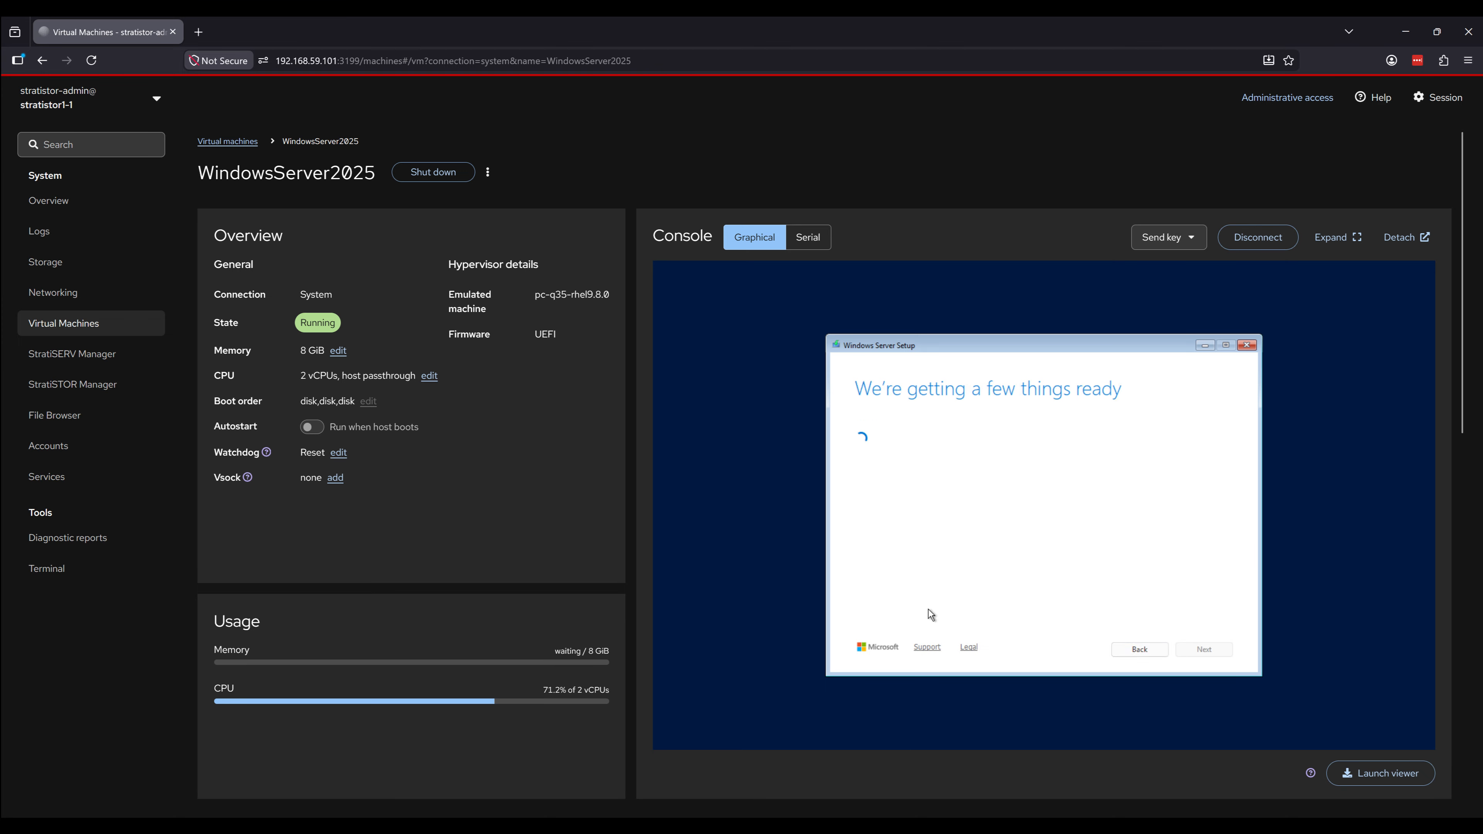
Choose the Windows Server 2025 Standard (Desktop Experience) image and continue to the installation location selection.
left_click(987, 471)
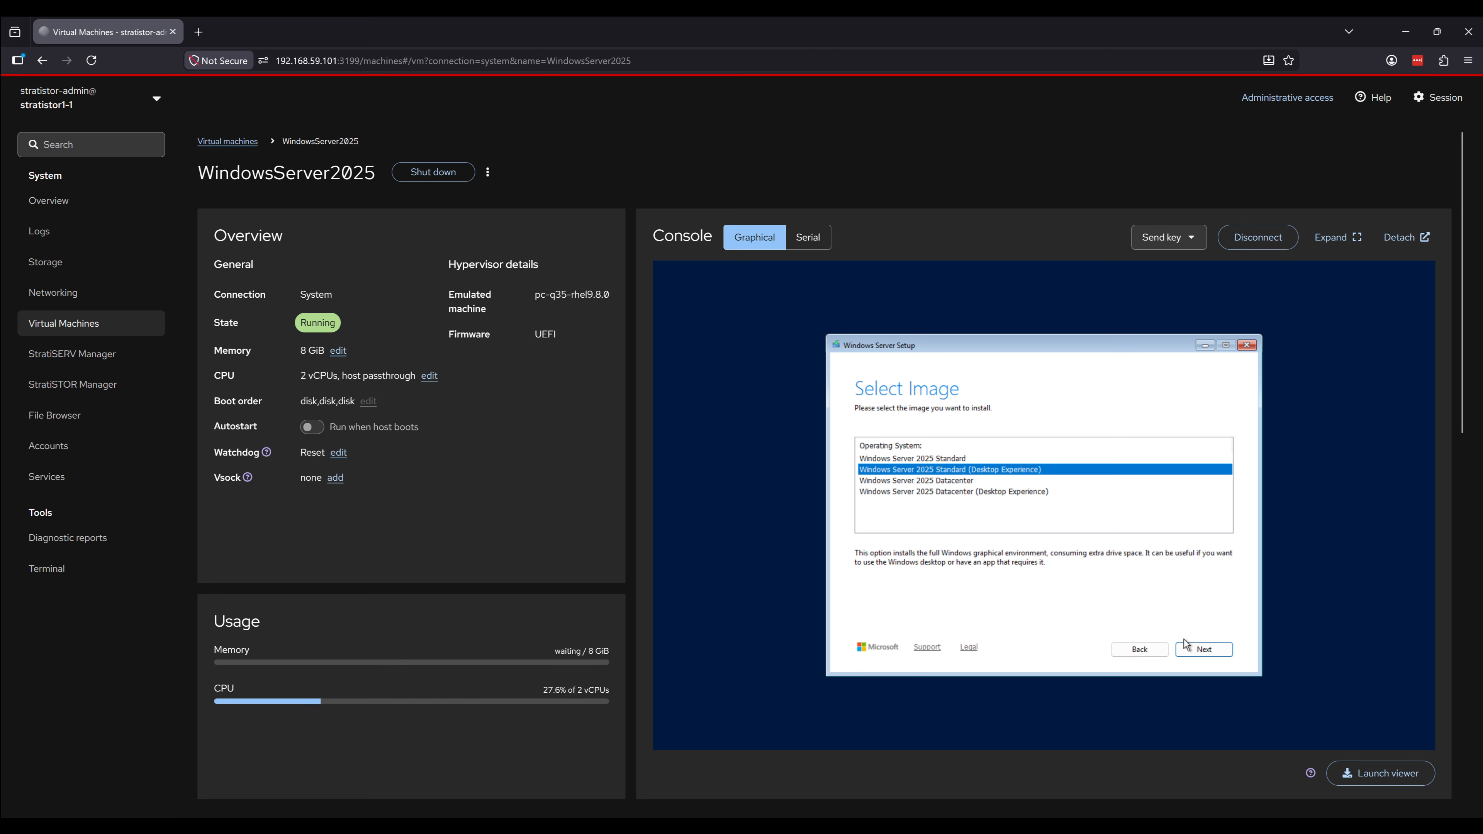
left_click(1188, 649)
left_click(1189, 650)
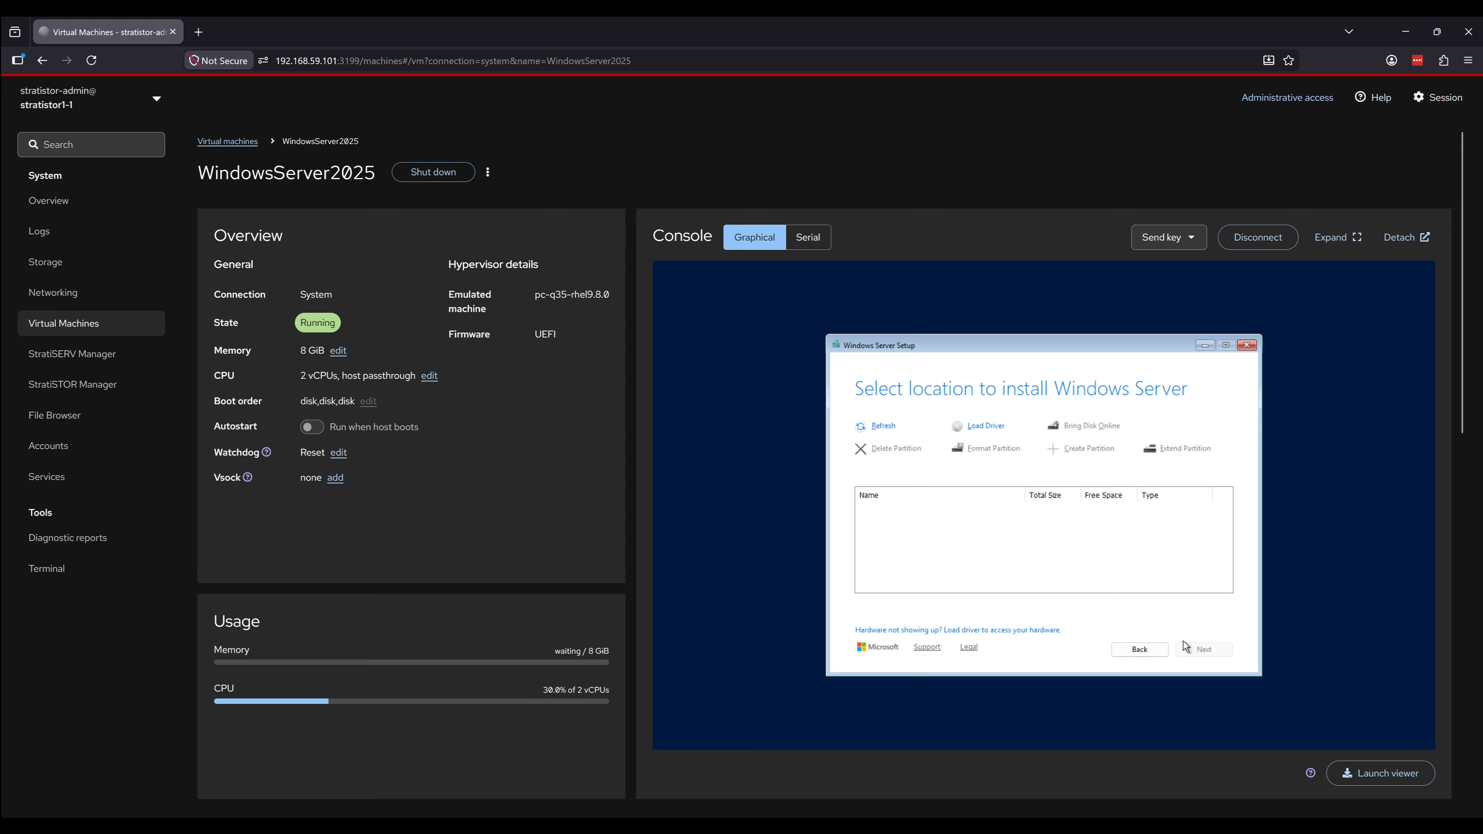
Load the Red Hat VirtIO SCSI controller driver from D:\viostor\2k25\amd64 and install it.
left_click(994, 433)
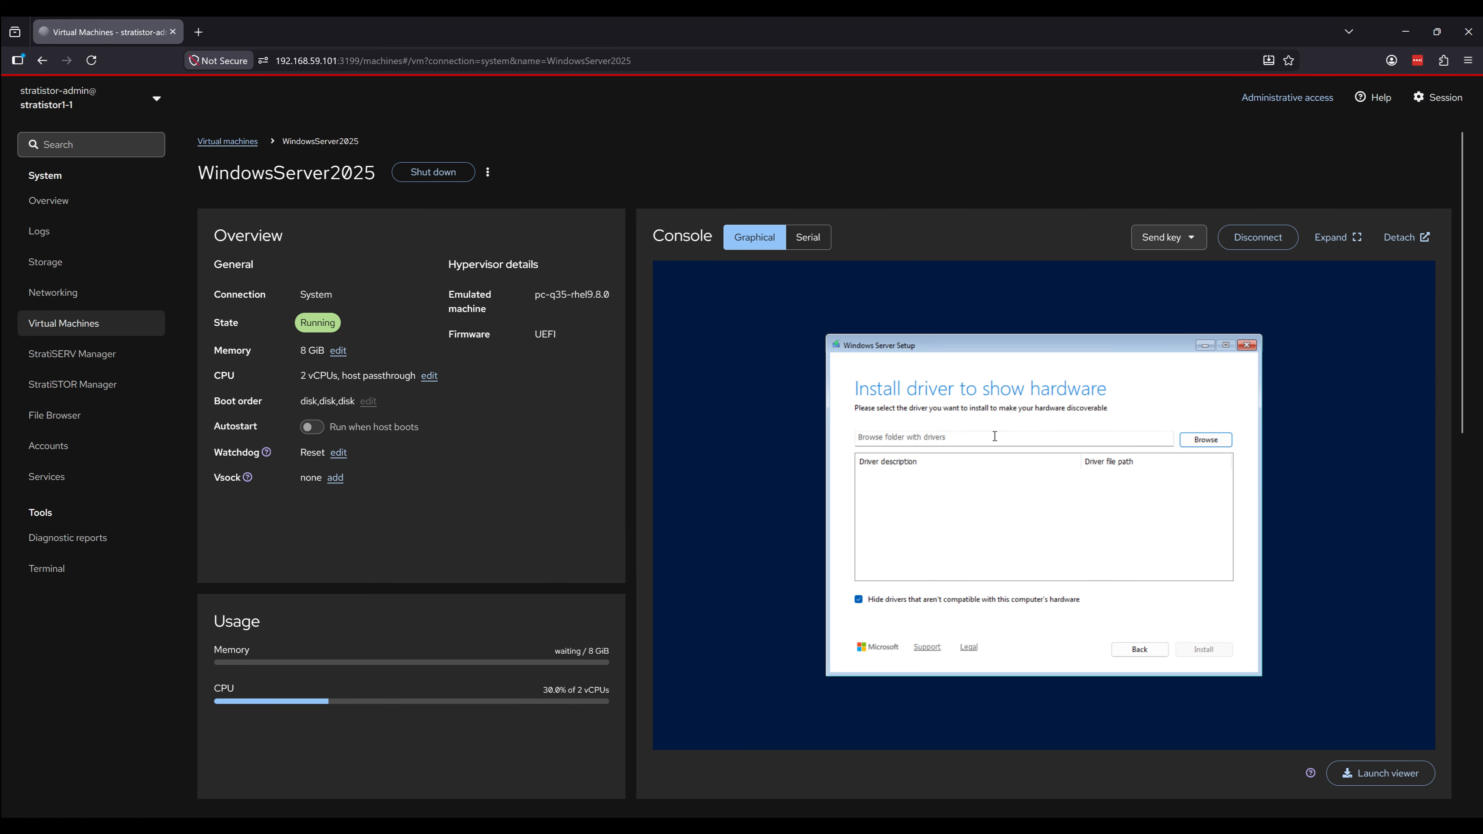
left_click(1196, 444)
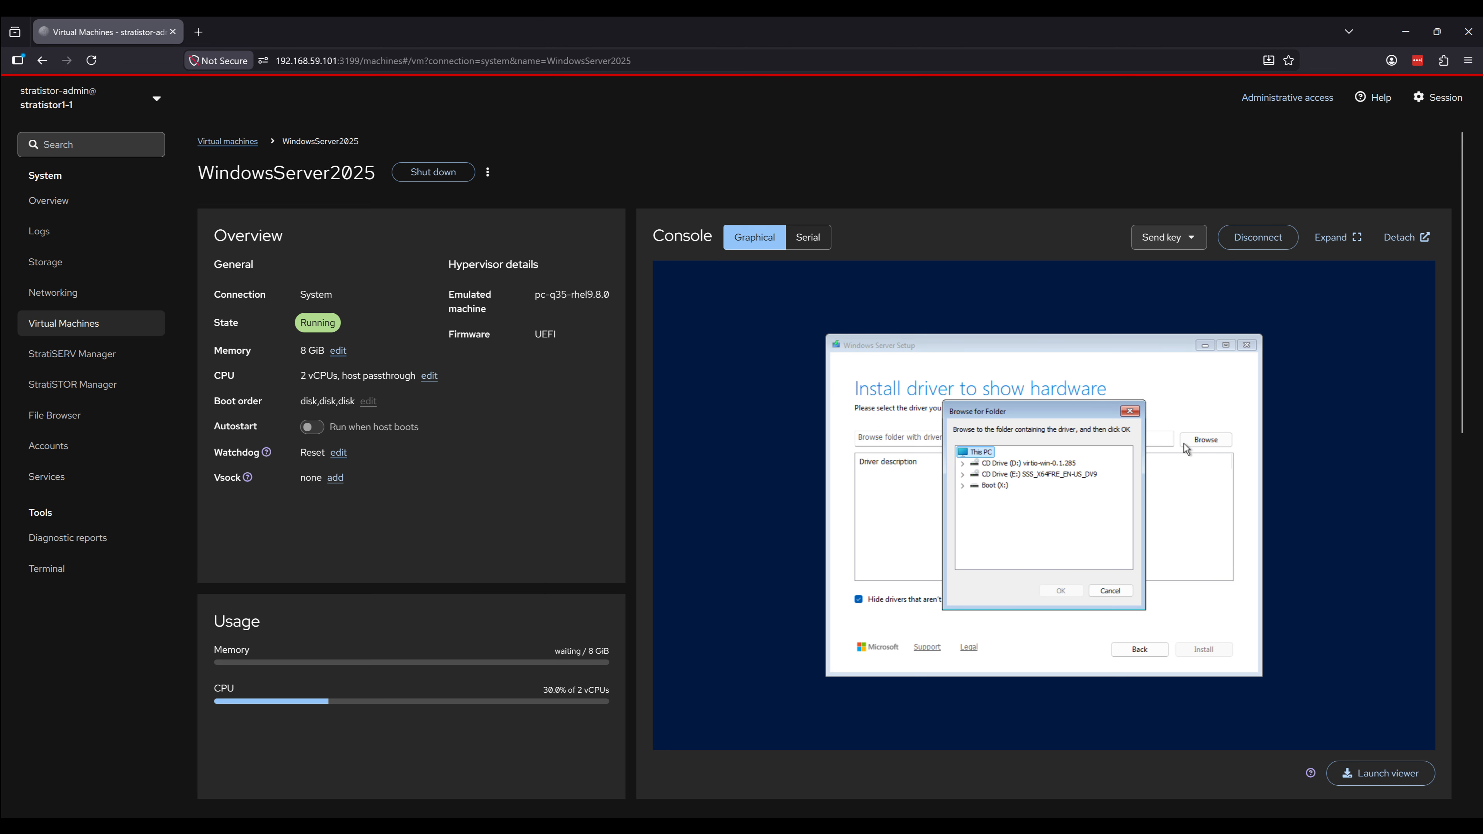
left_click(963, 465)
scroll(1018, 517, "down", 3)
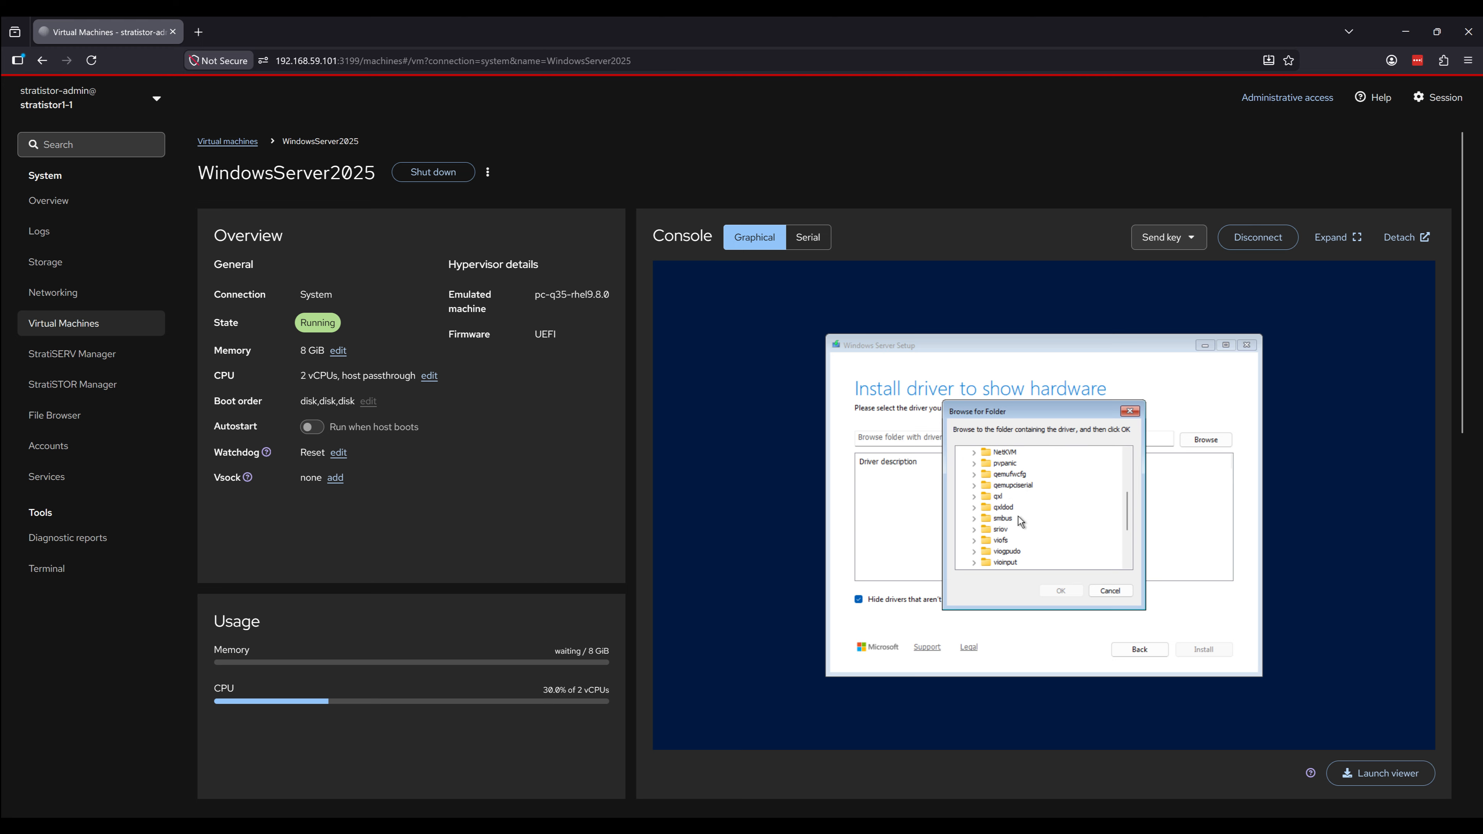
scroll(1018, 520, "down", 3)
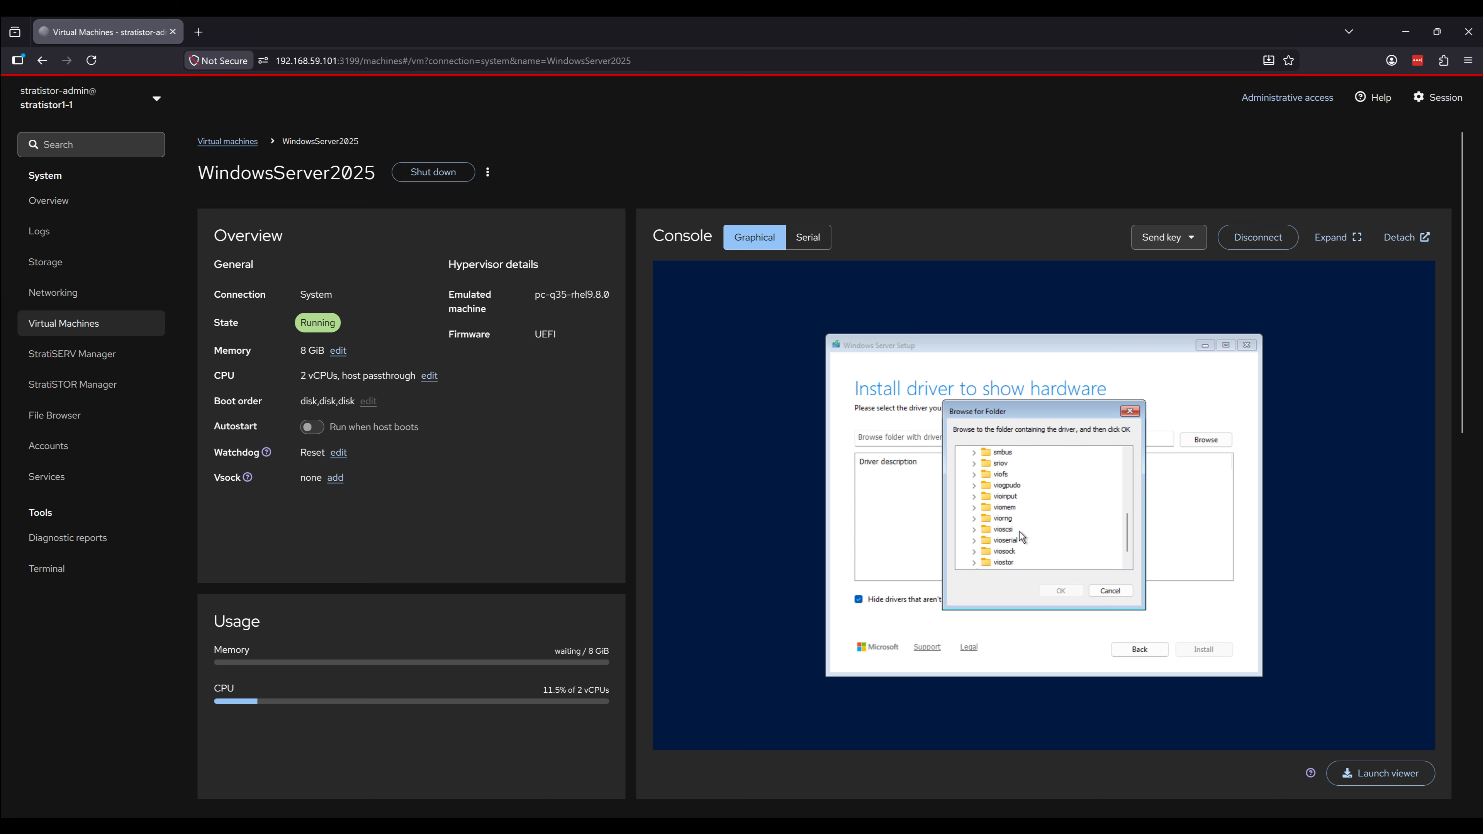
left_click(974, 540)
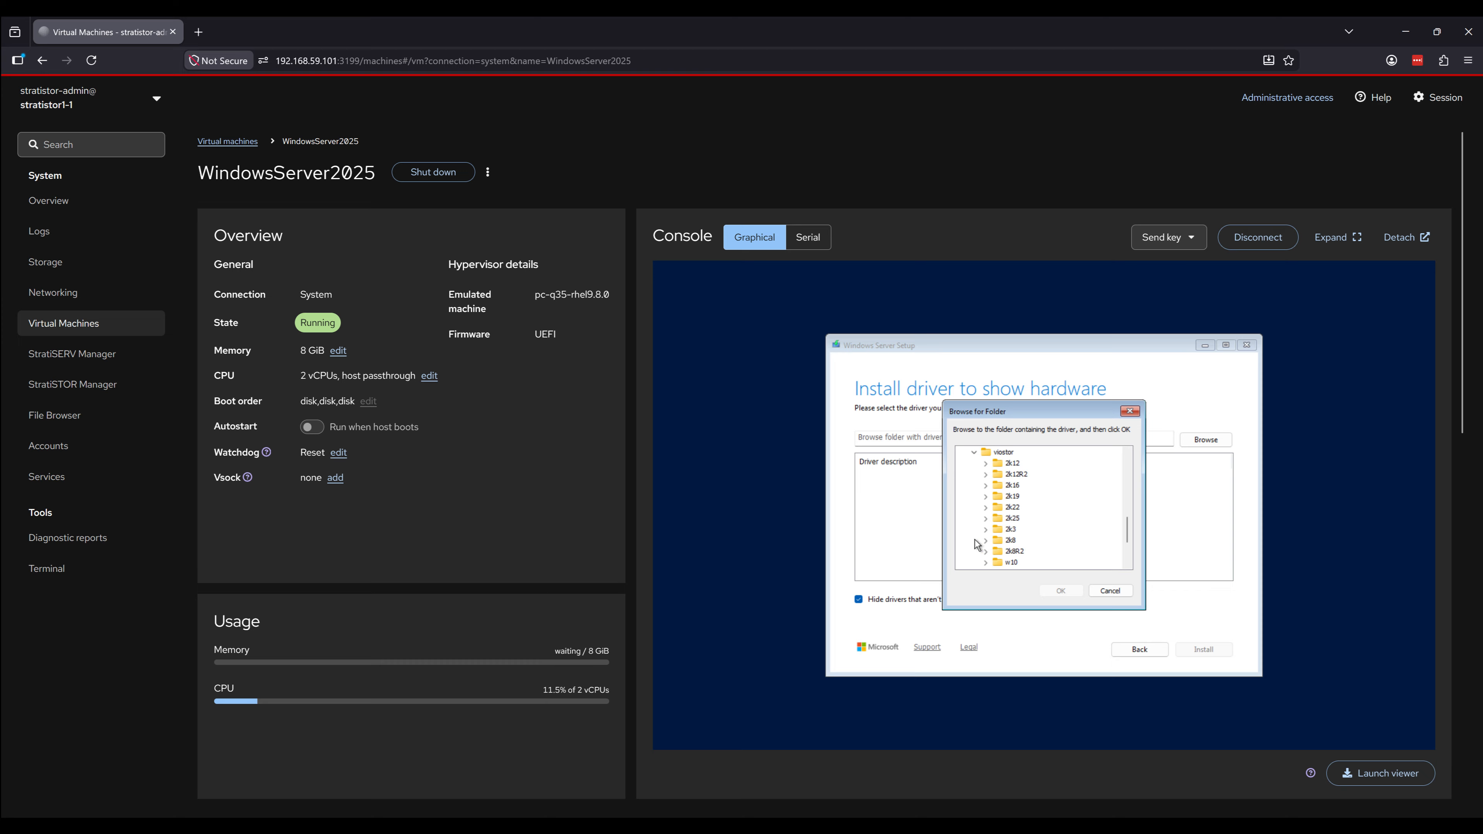
left_click(986, 519)
left_click(1027, 531)
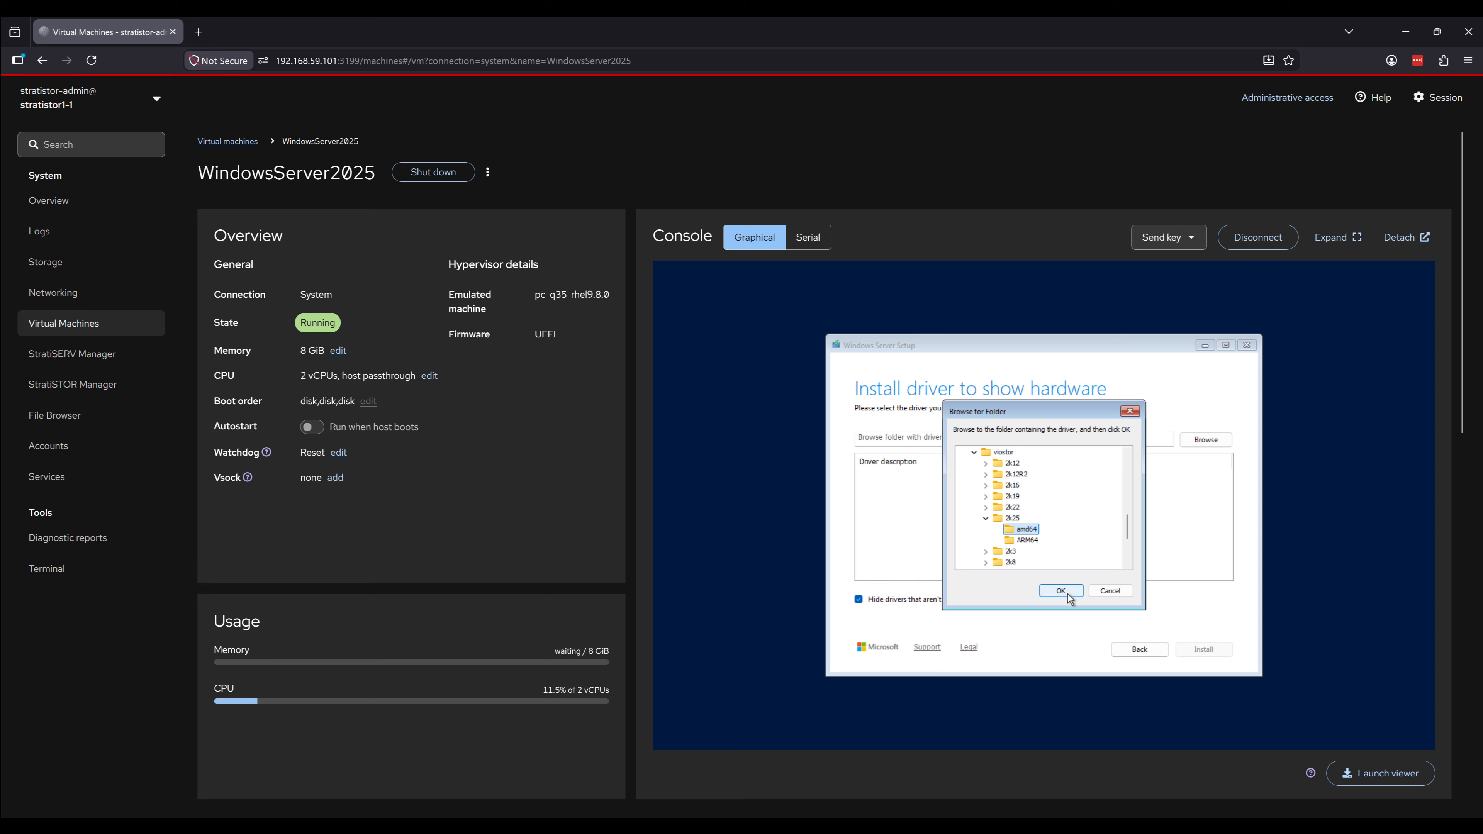
left_click(1061, 591)
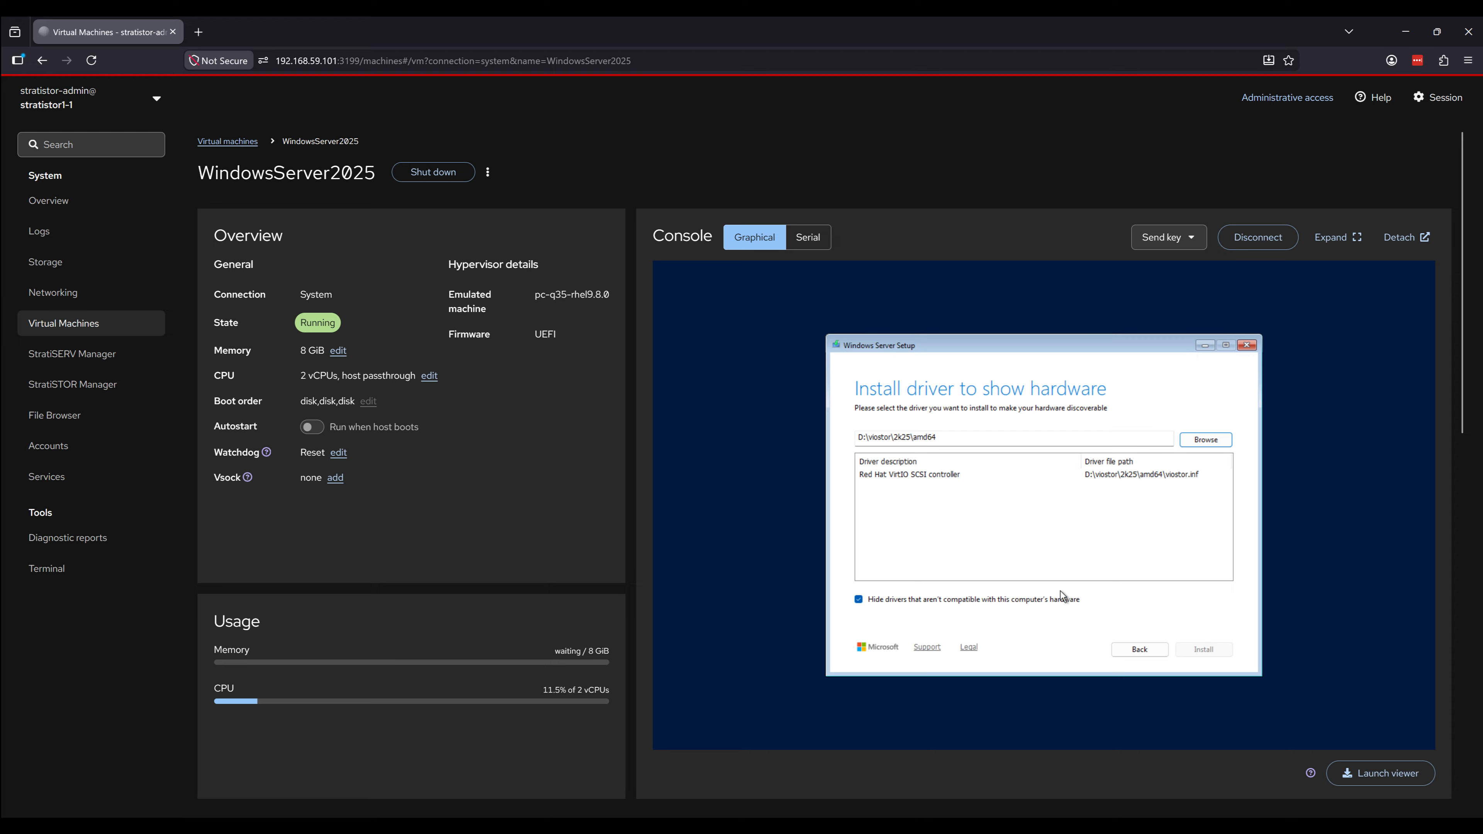
left_click(938, 474)
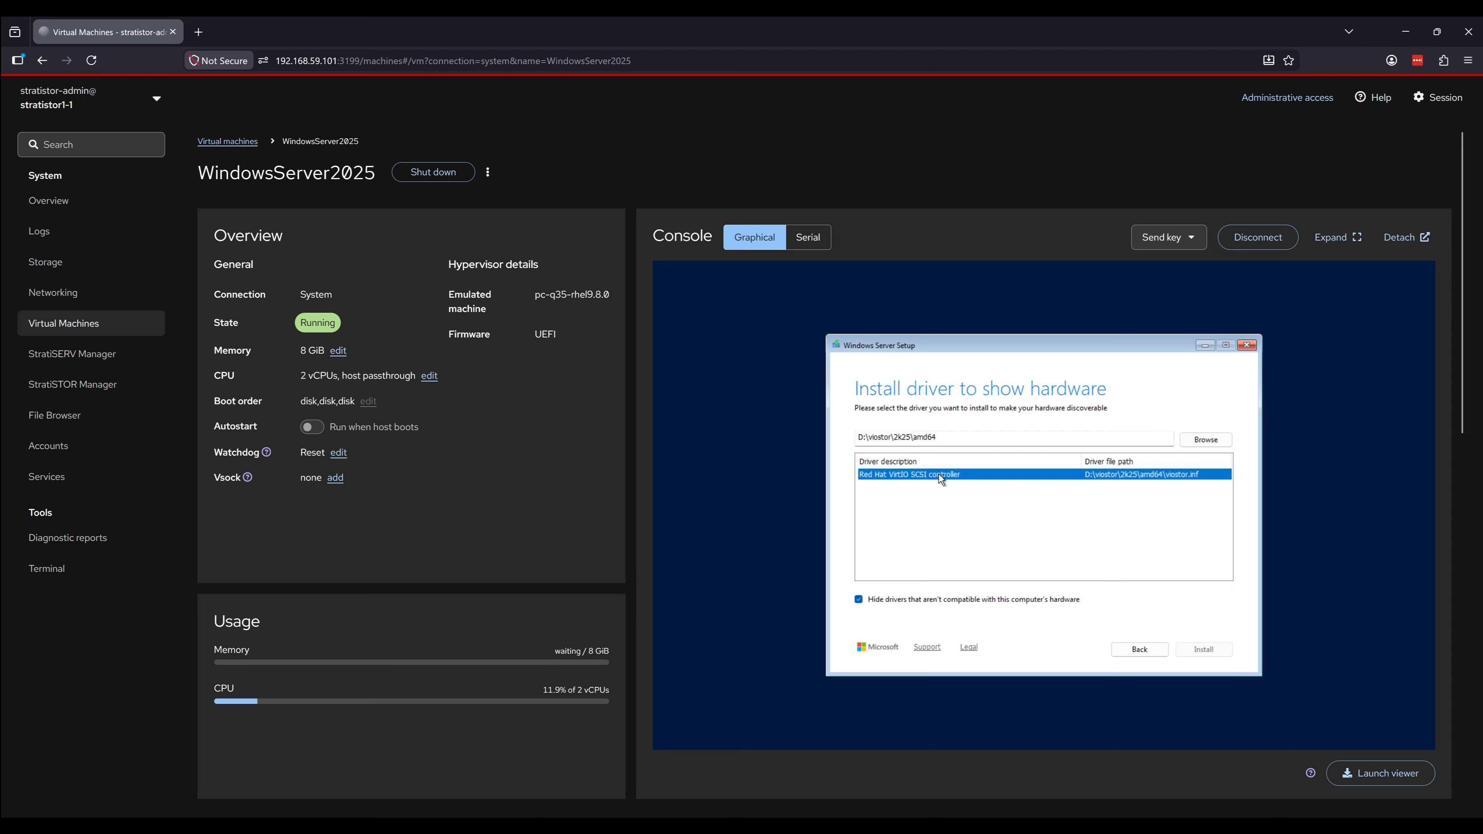
left_click(1185, 650)
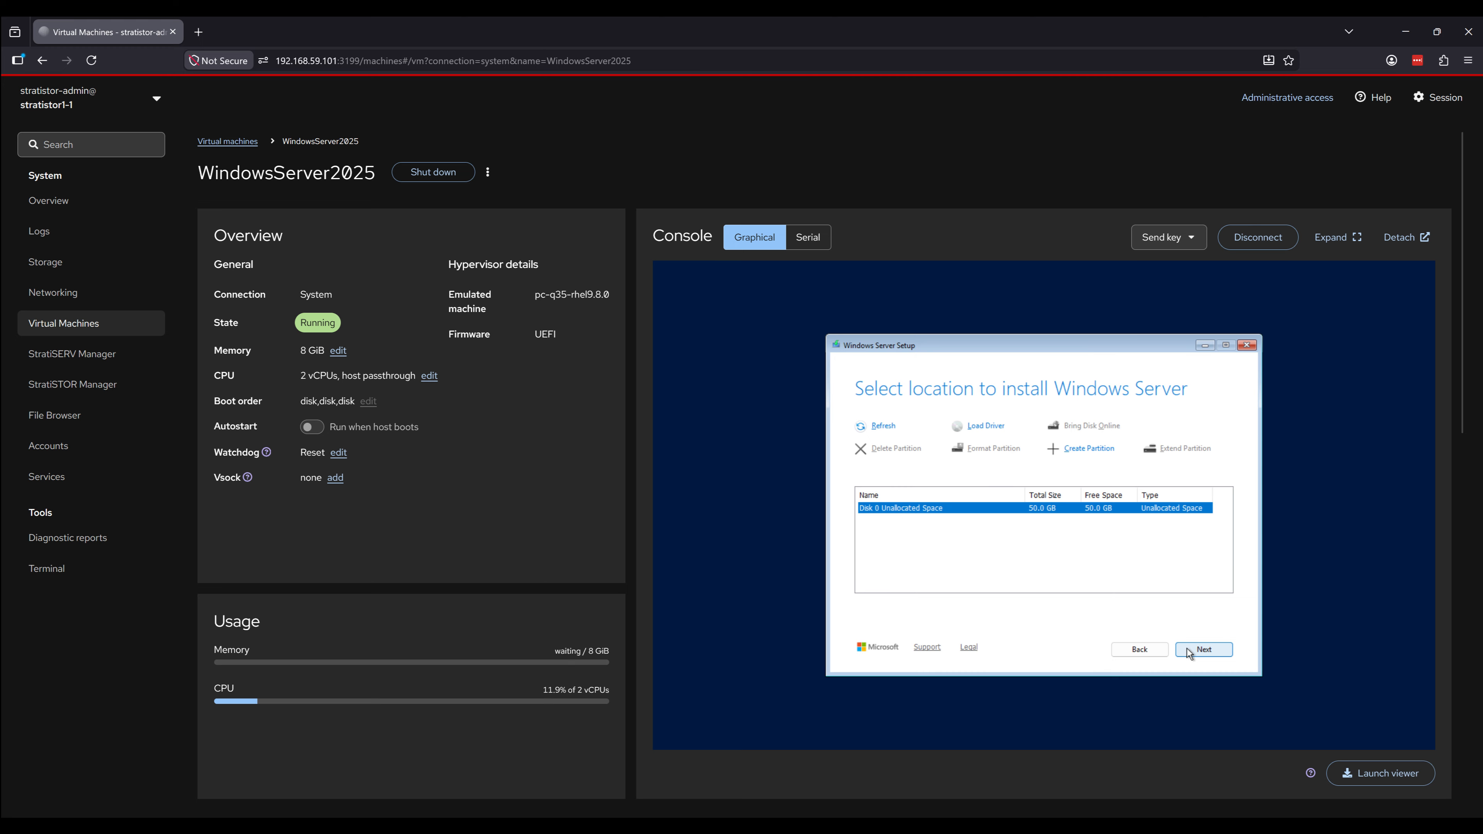
Install Windows Server on Disk 0 Unallocated Space and postpone entering the product key.
left_click(1186, 647)
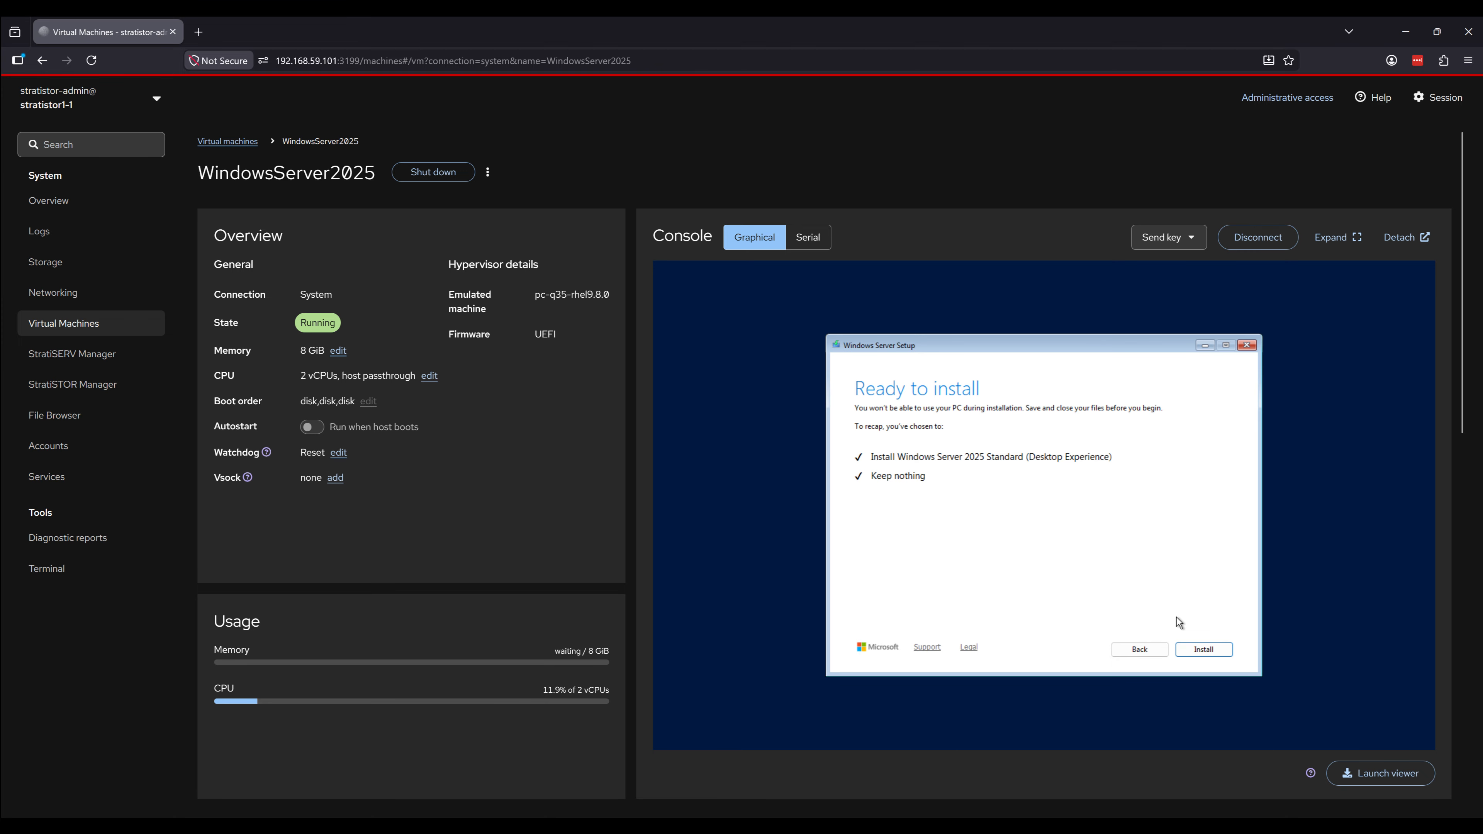
left_click(1202, 648)
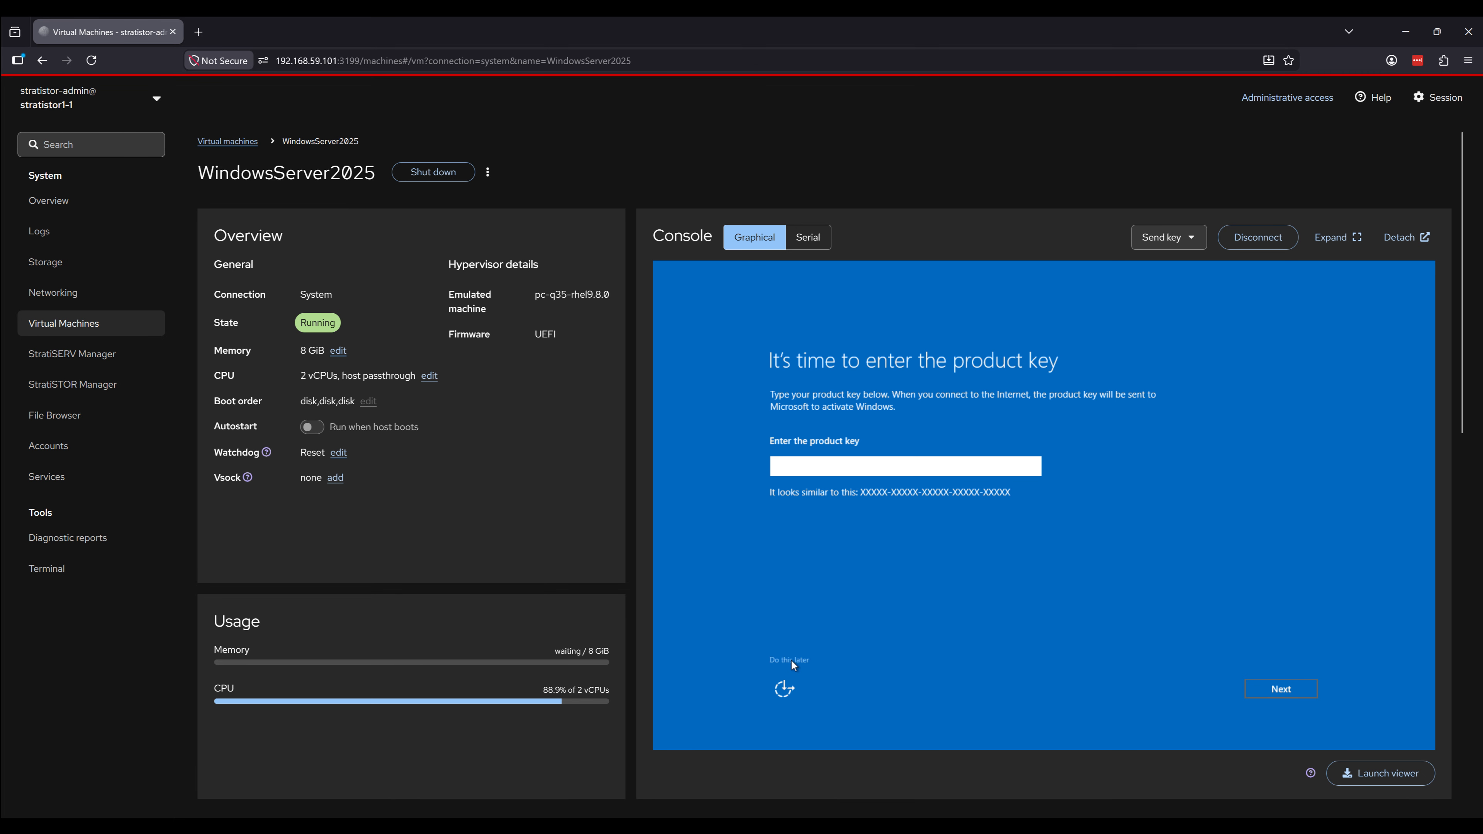
left_click(790, 660)
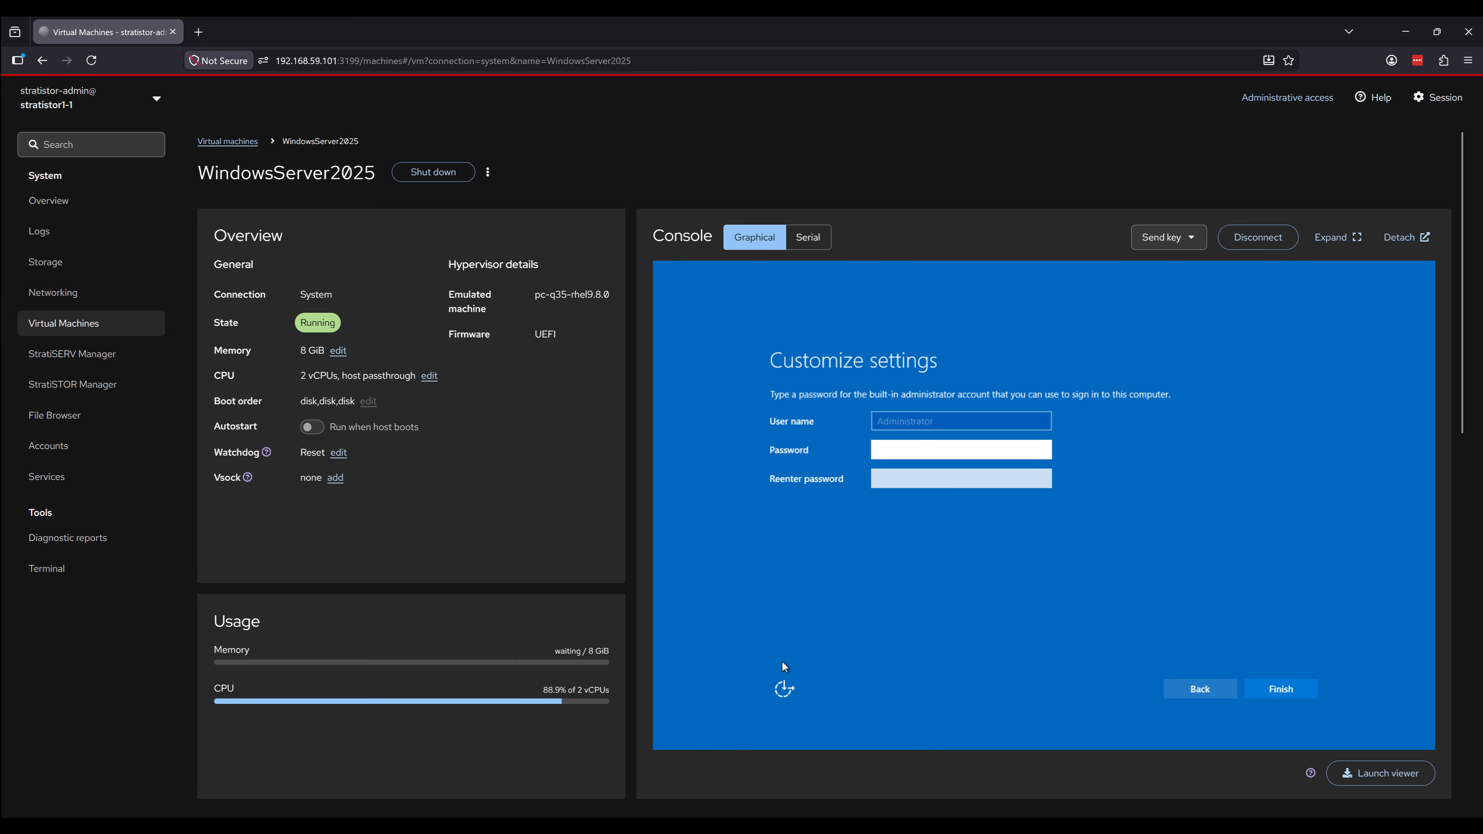
Enter and confirm the password for the built-in Administrator account and finish the Customize settings page.
type("••••••••••••")
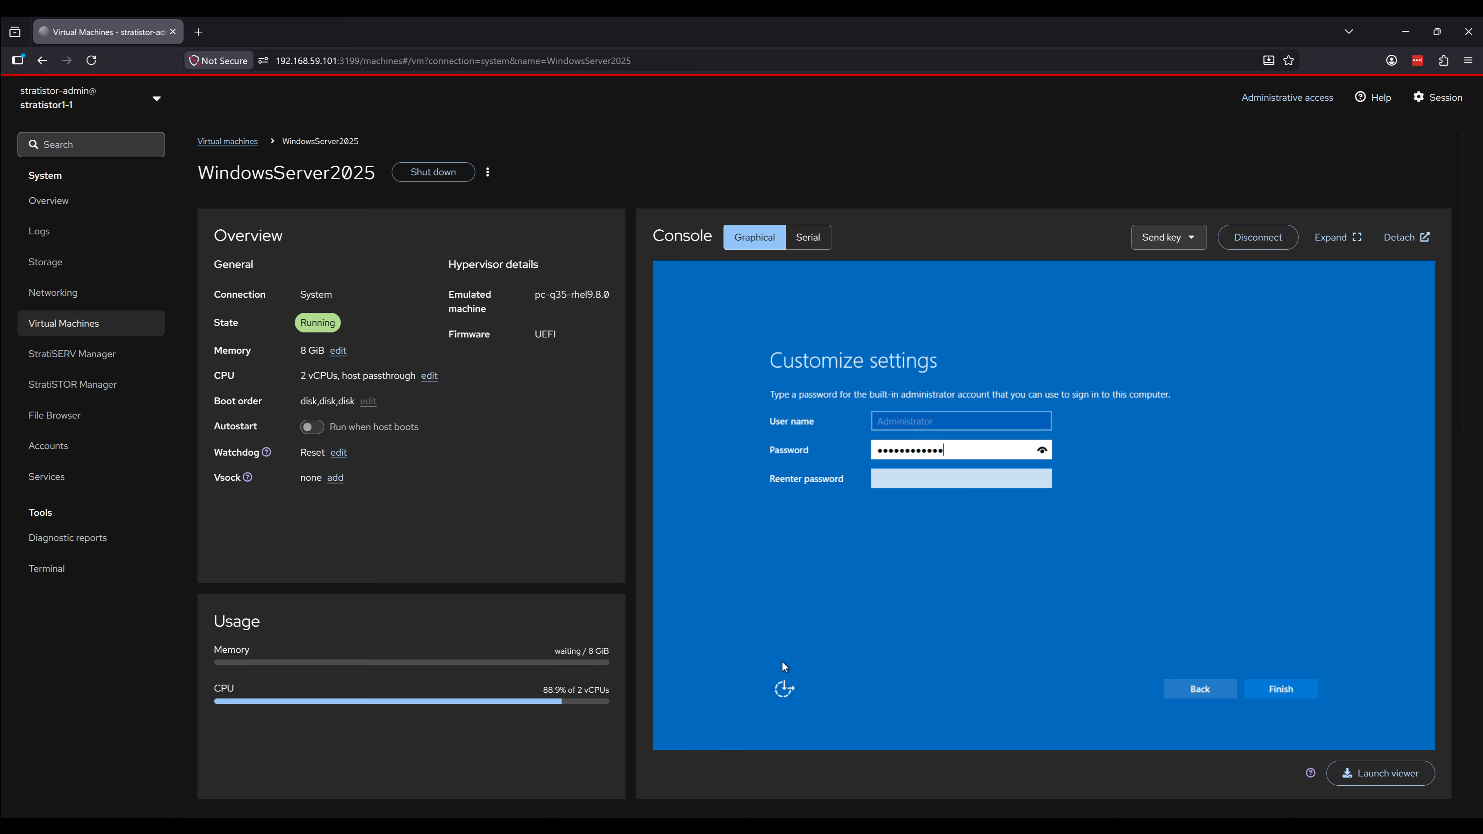
key("Tab")
type("••••••••••••")
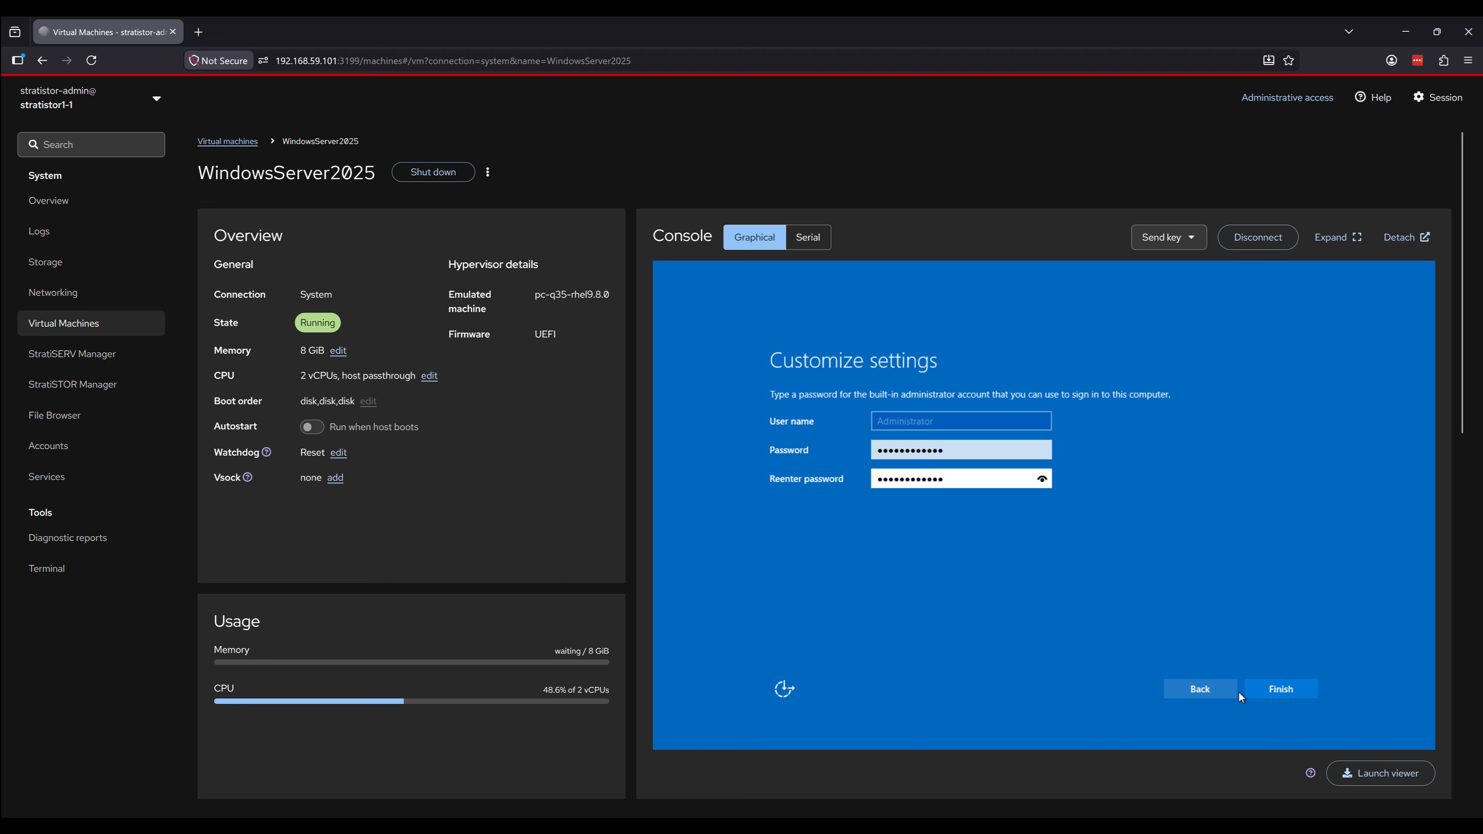
left_click(1255, 686)
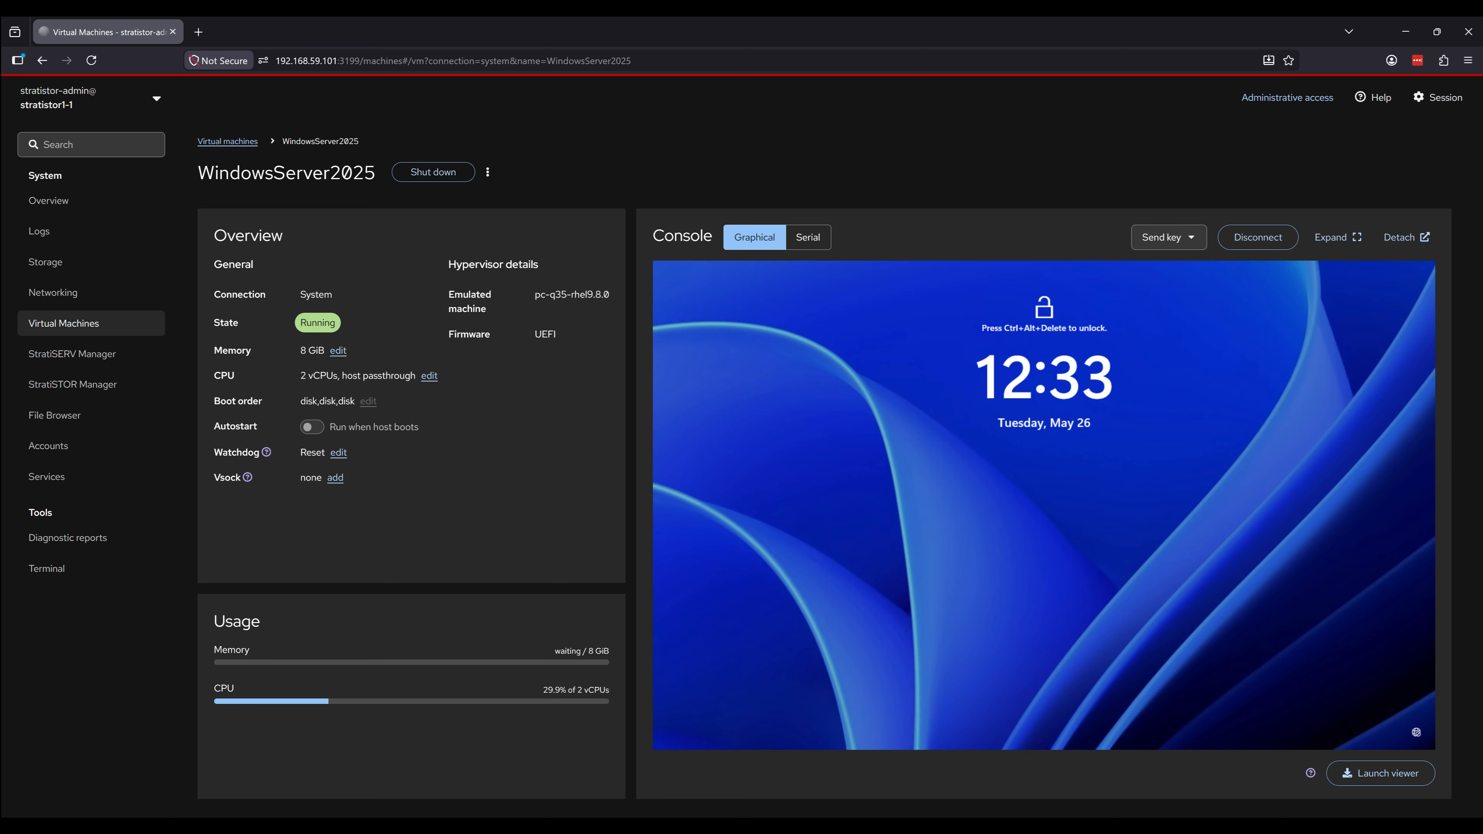
Send Ctrl+Alt+Delete to the virtual machine and sign in as Administrator with the account password.
left_click(1185, 252)
left_click(1173, 296)
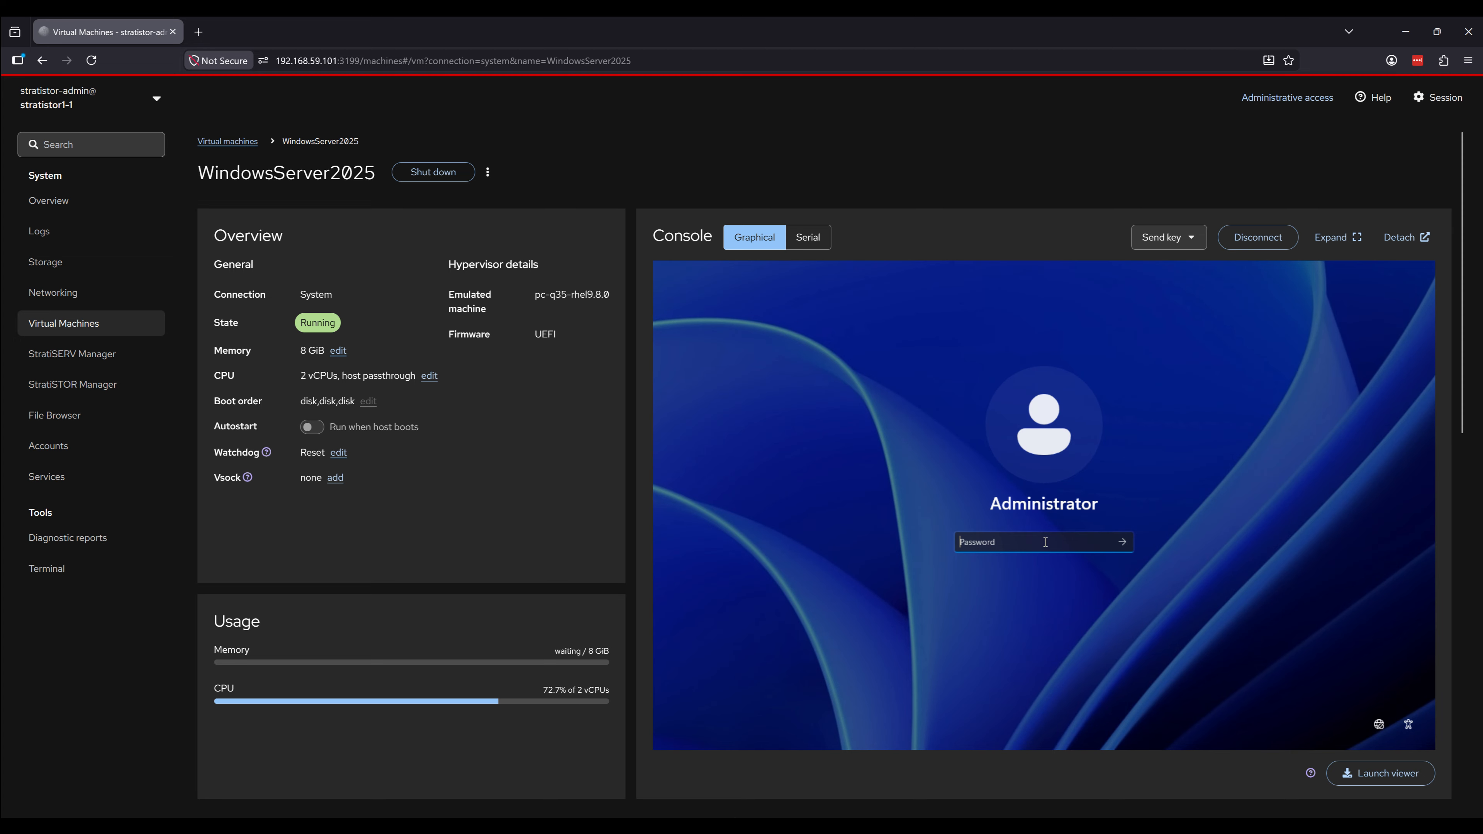
type("********")
key("Return")
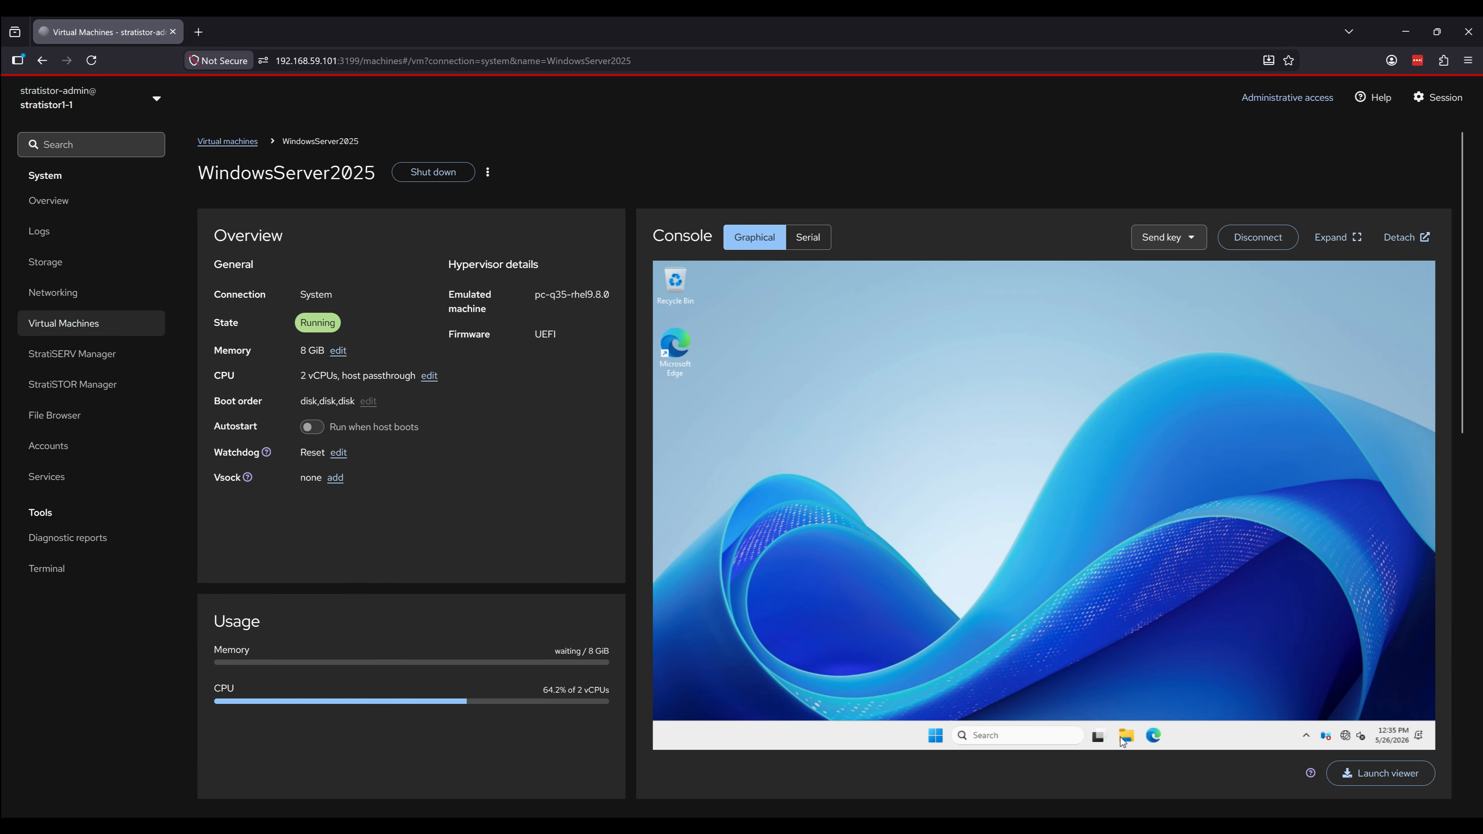
Install the drivers from virtio-win-gt-x64 on CD Drive (D:), accepting the license and keeping the default features.
left_click(1125, 737)
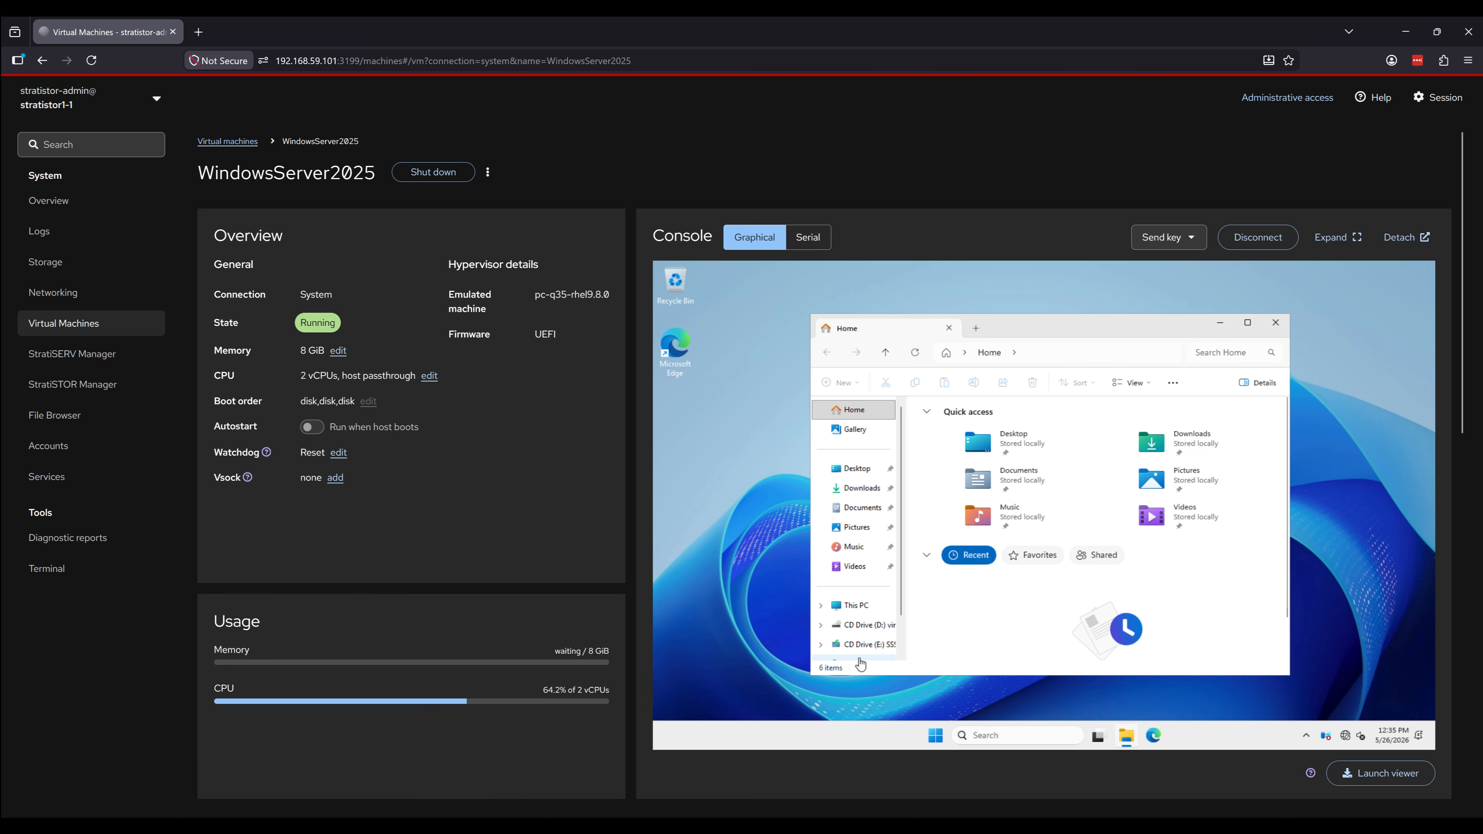
left_click(870, 634)
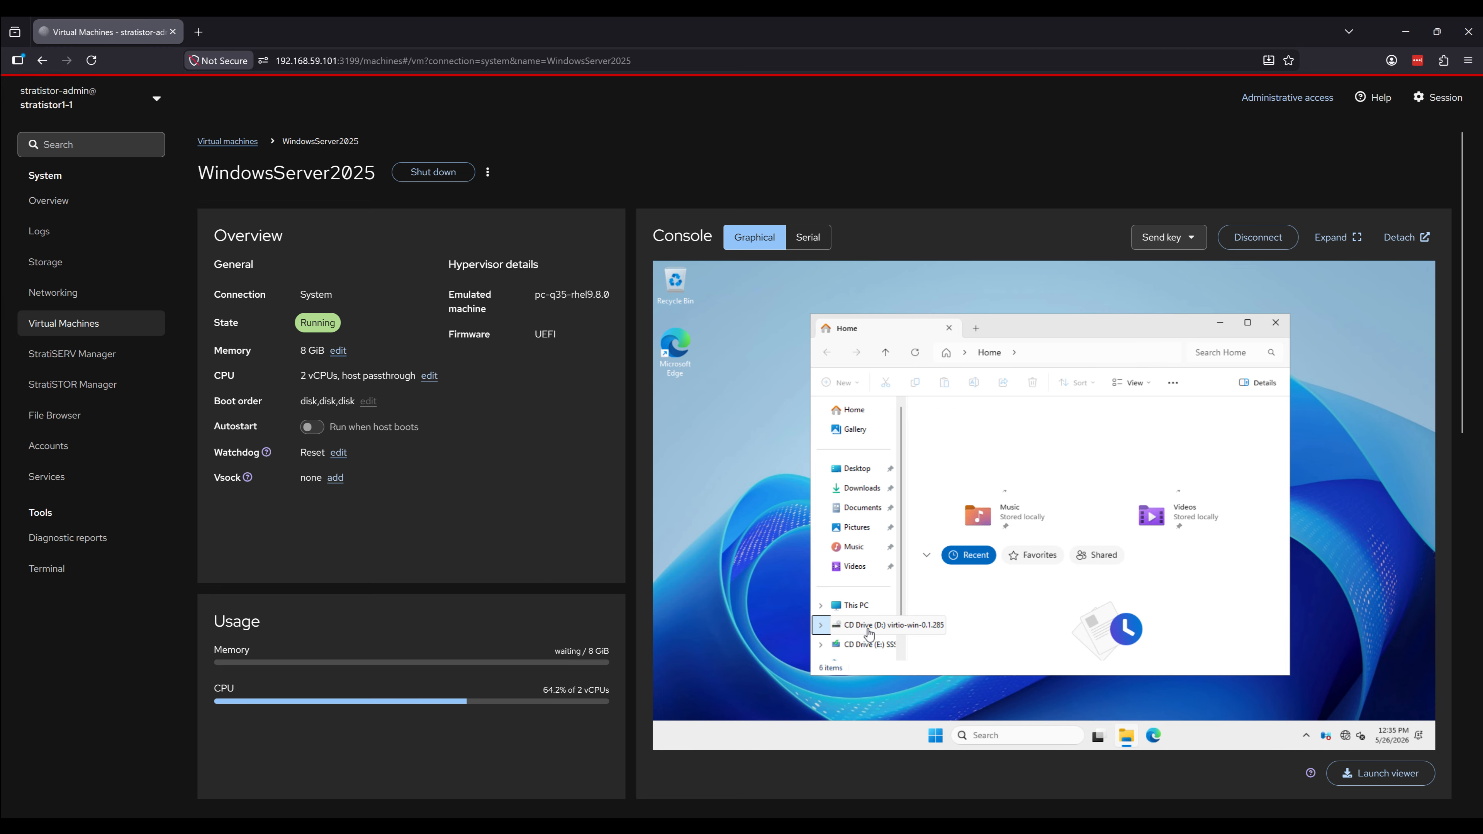
scroll(1015, 611, "down", 5)
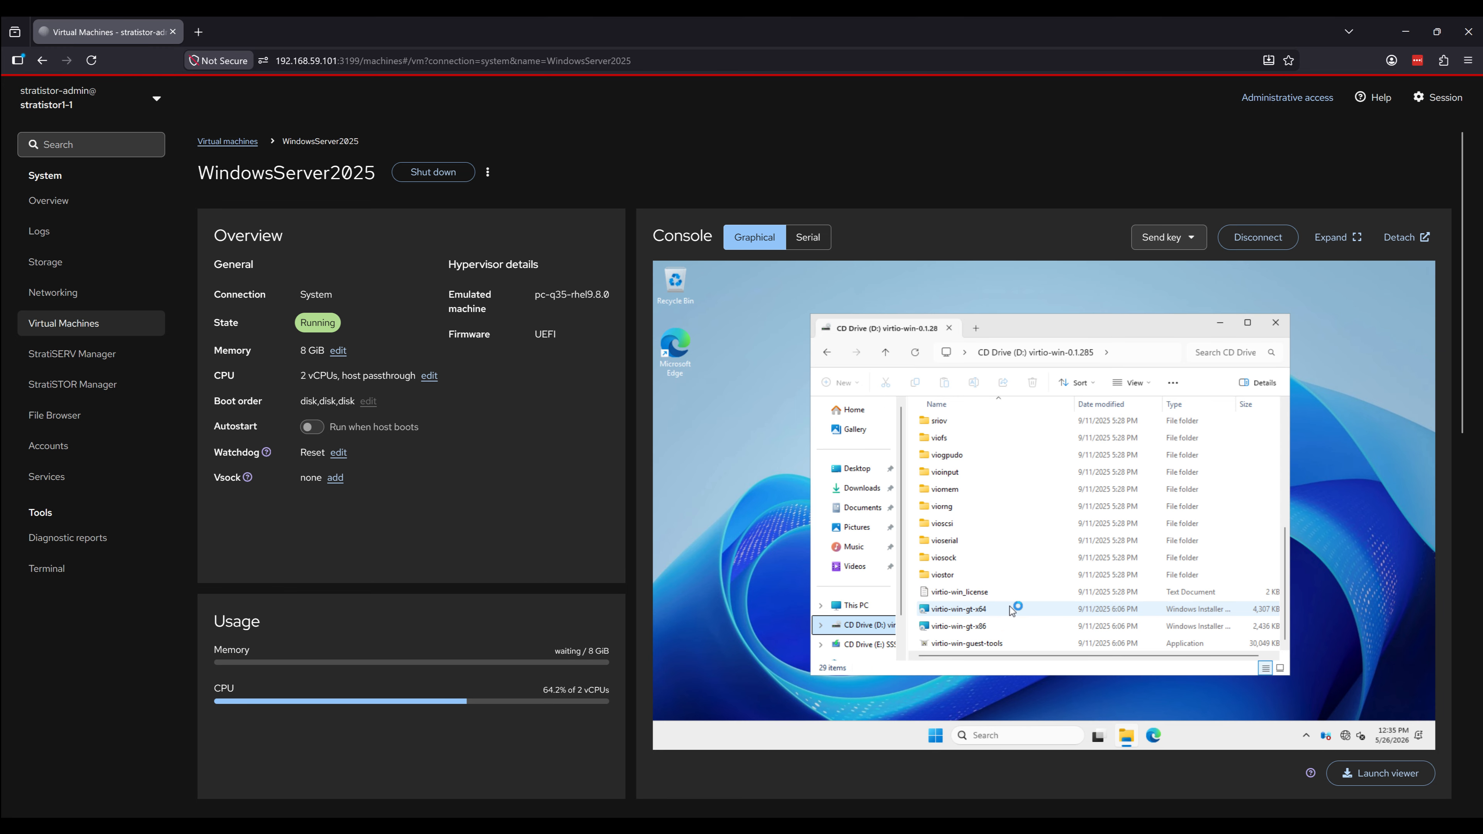
double_click(988, 611)
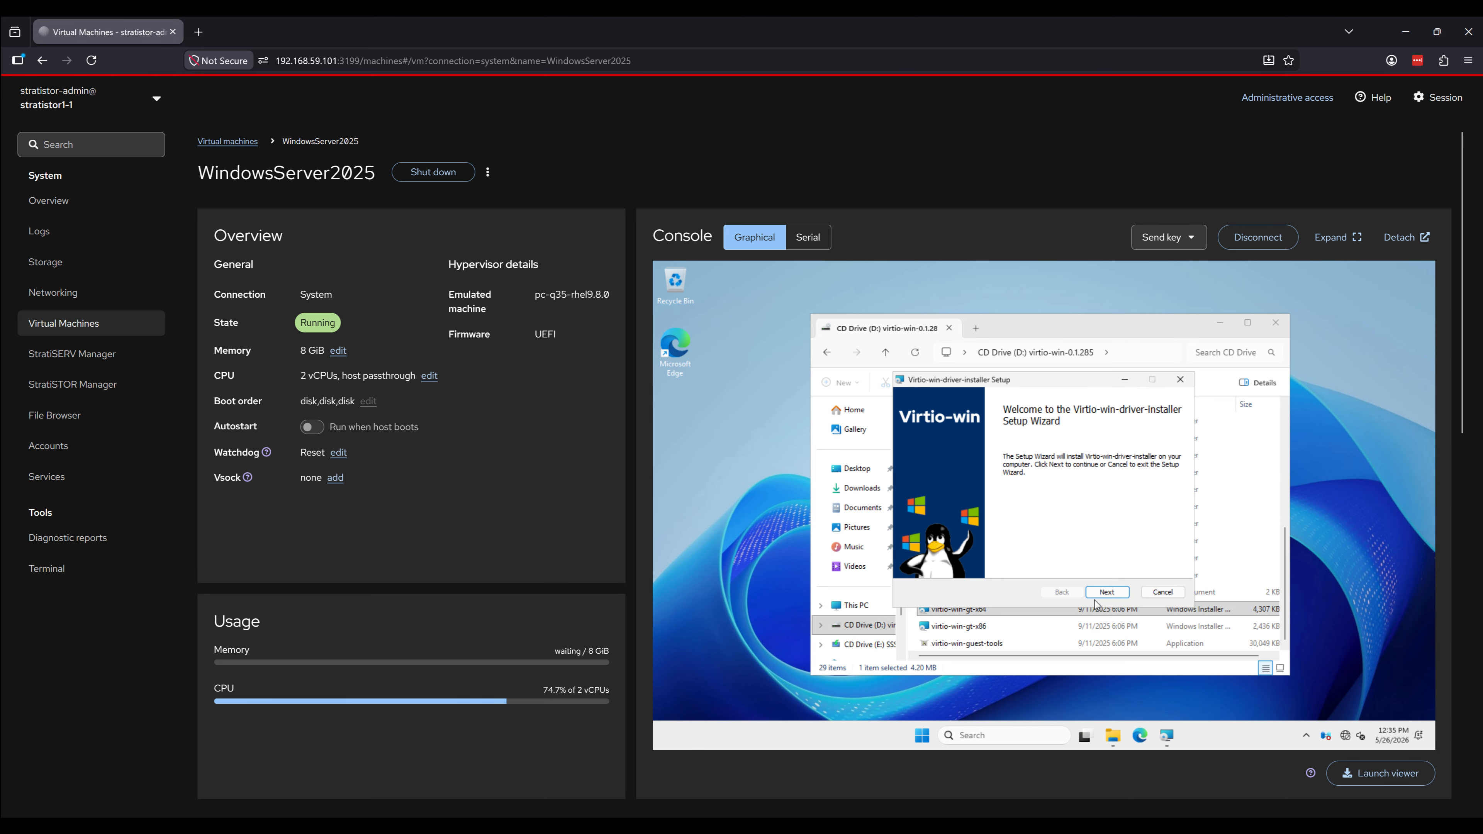
left_click(1102, 593)
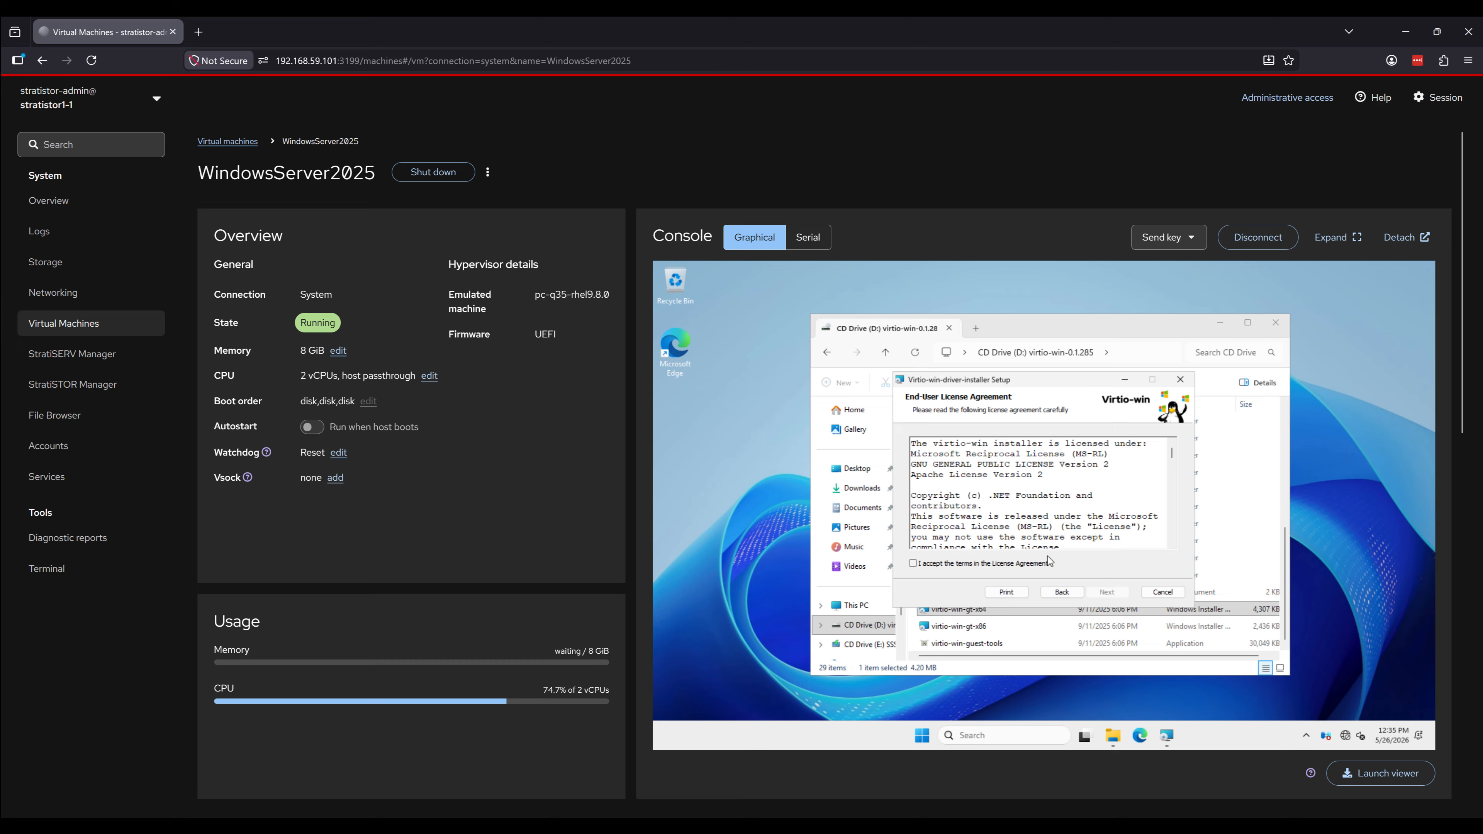
left_click(1040, 568)
left_click(1102, 594)
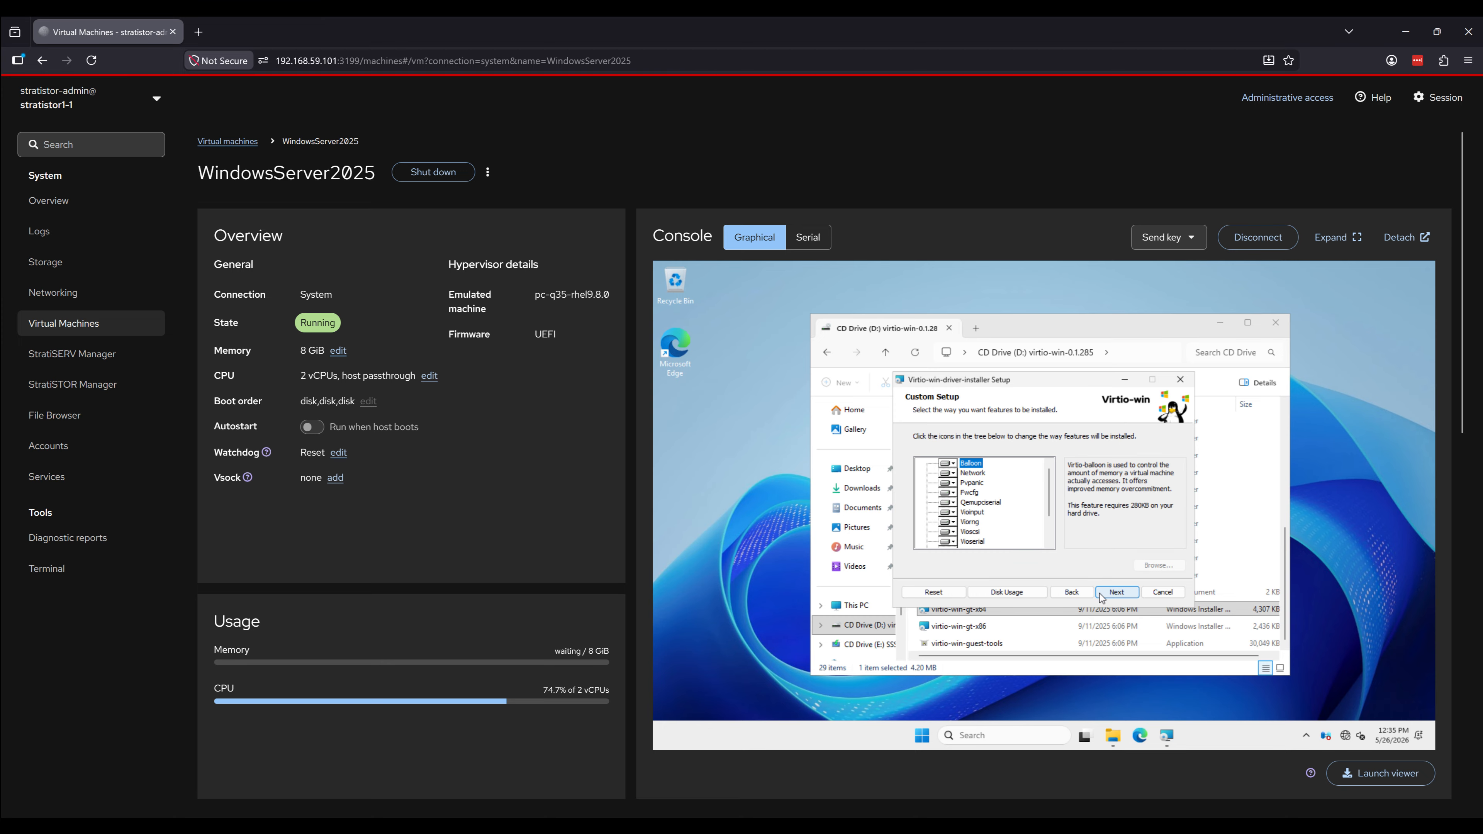
left_click(1101, 595)
left_click(1105, 594)
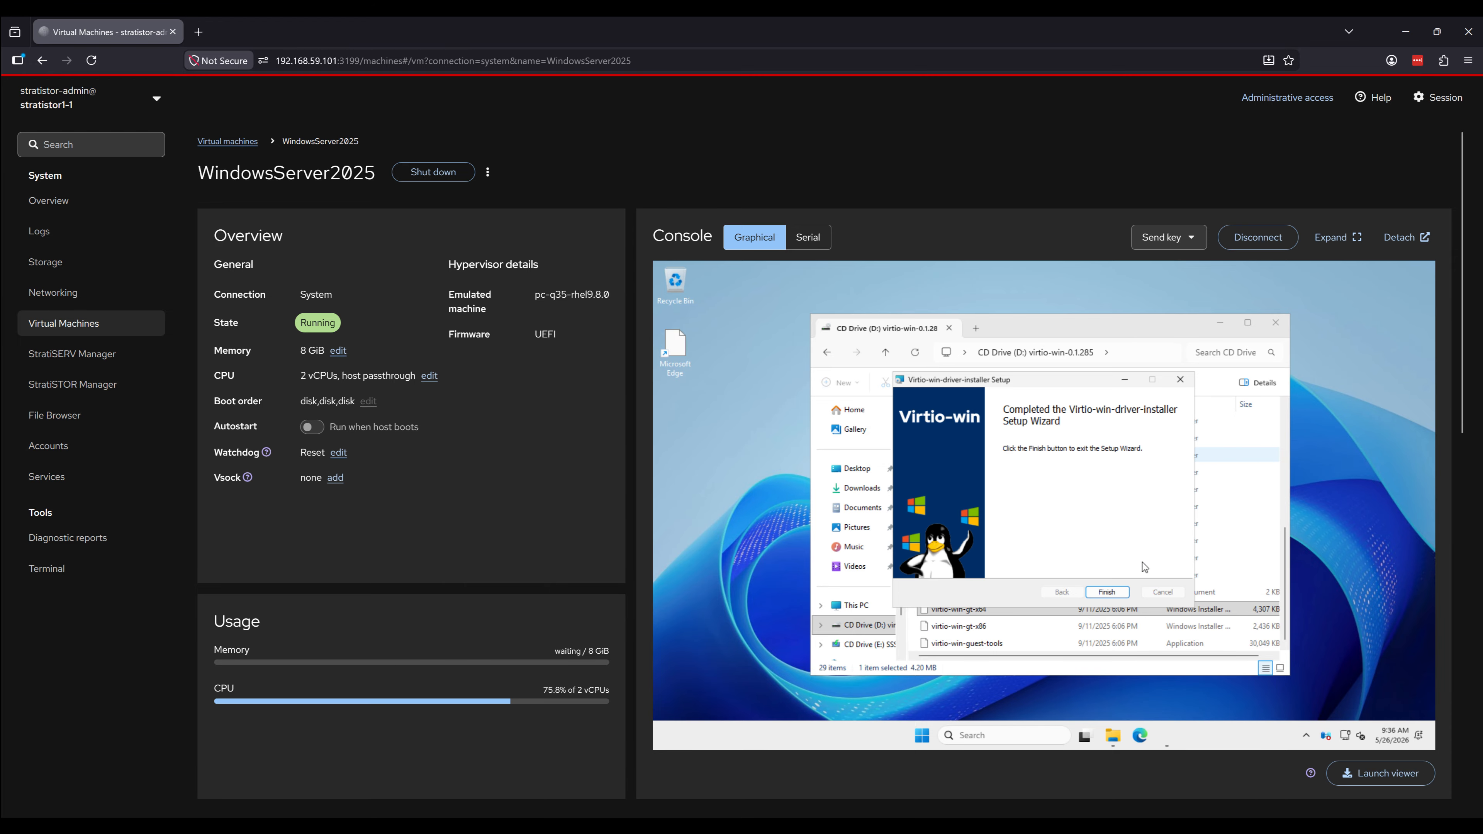
left_click(1111, 593)
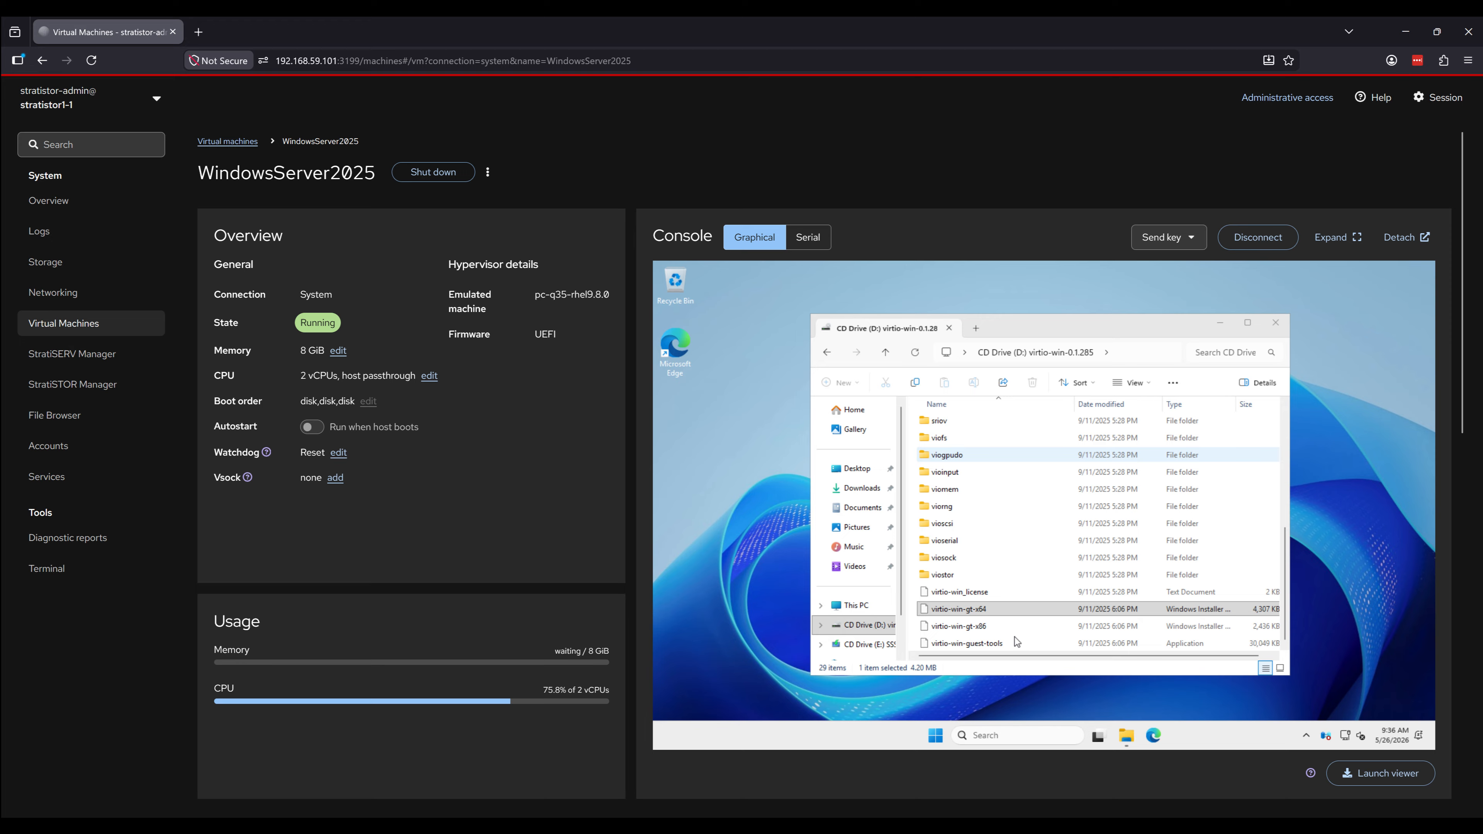
Install virtio-win-guest-tools from the same CD drive, agreeing to its license terms, and close the installer.
left_click(997, 643)
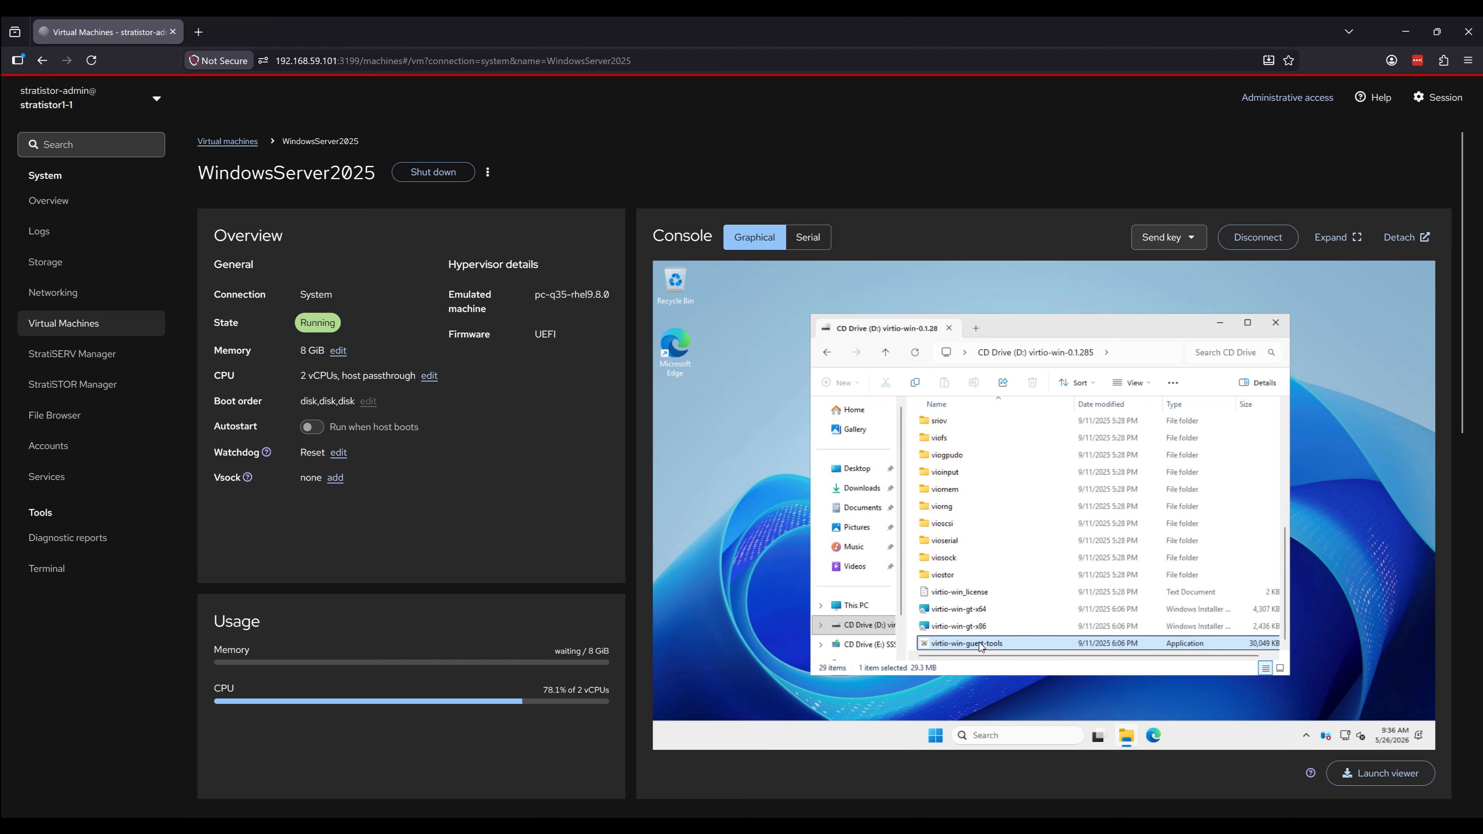
double_click(981, 643)
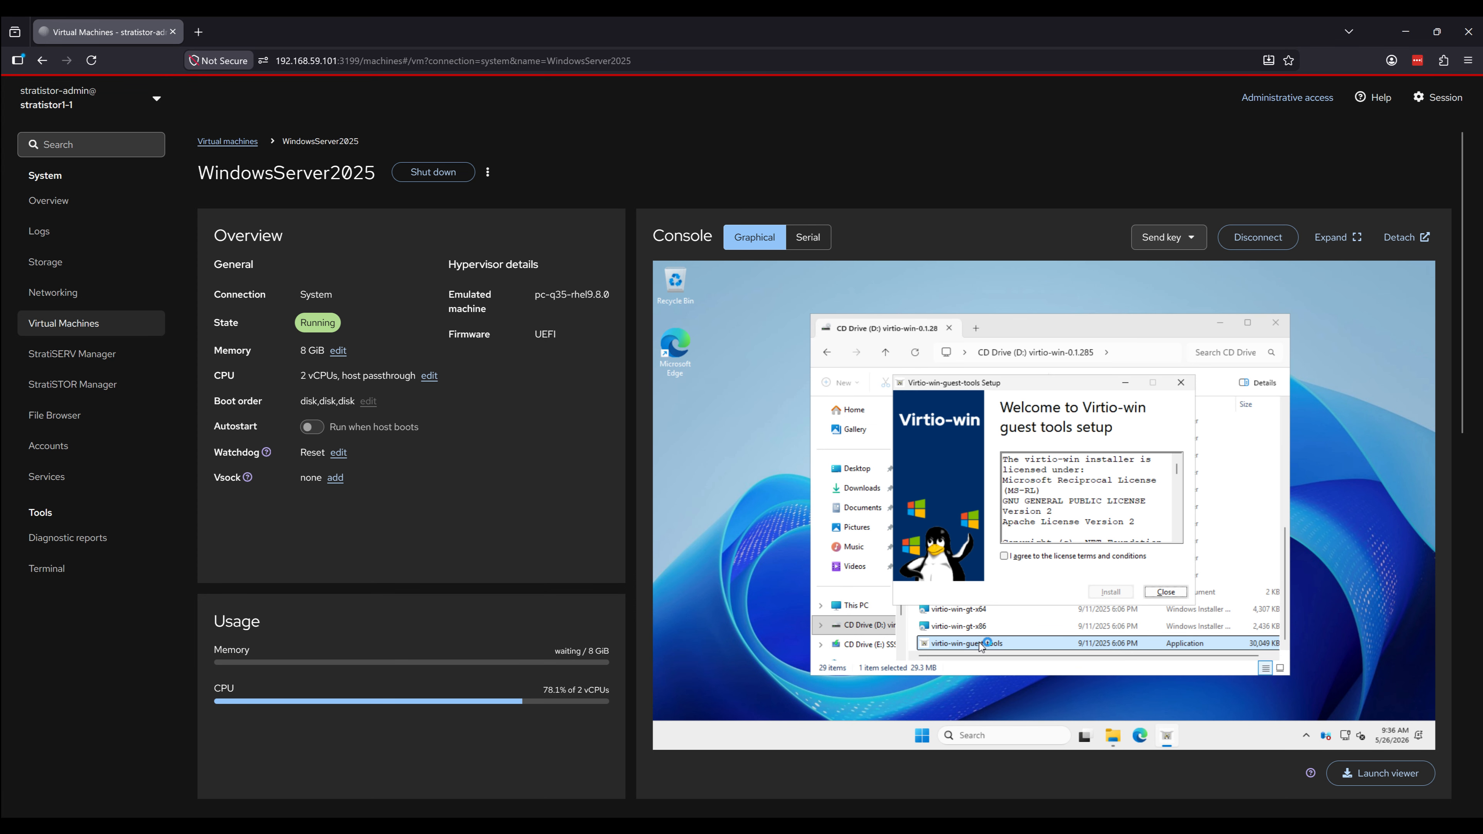
left_click(1069, 557)
left_click(1103, 592)
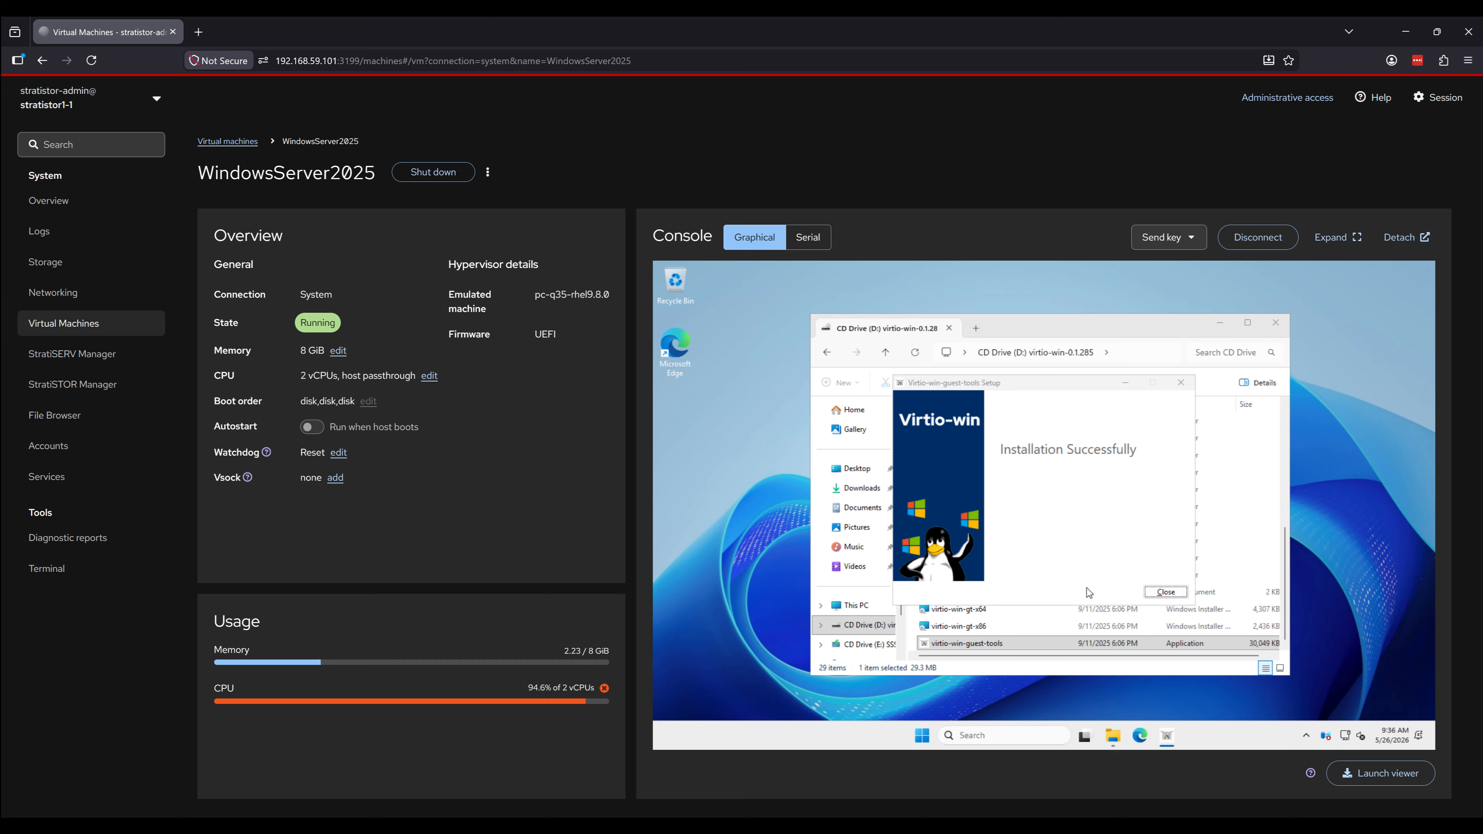
left_click(1165, 591)
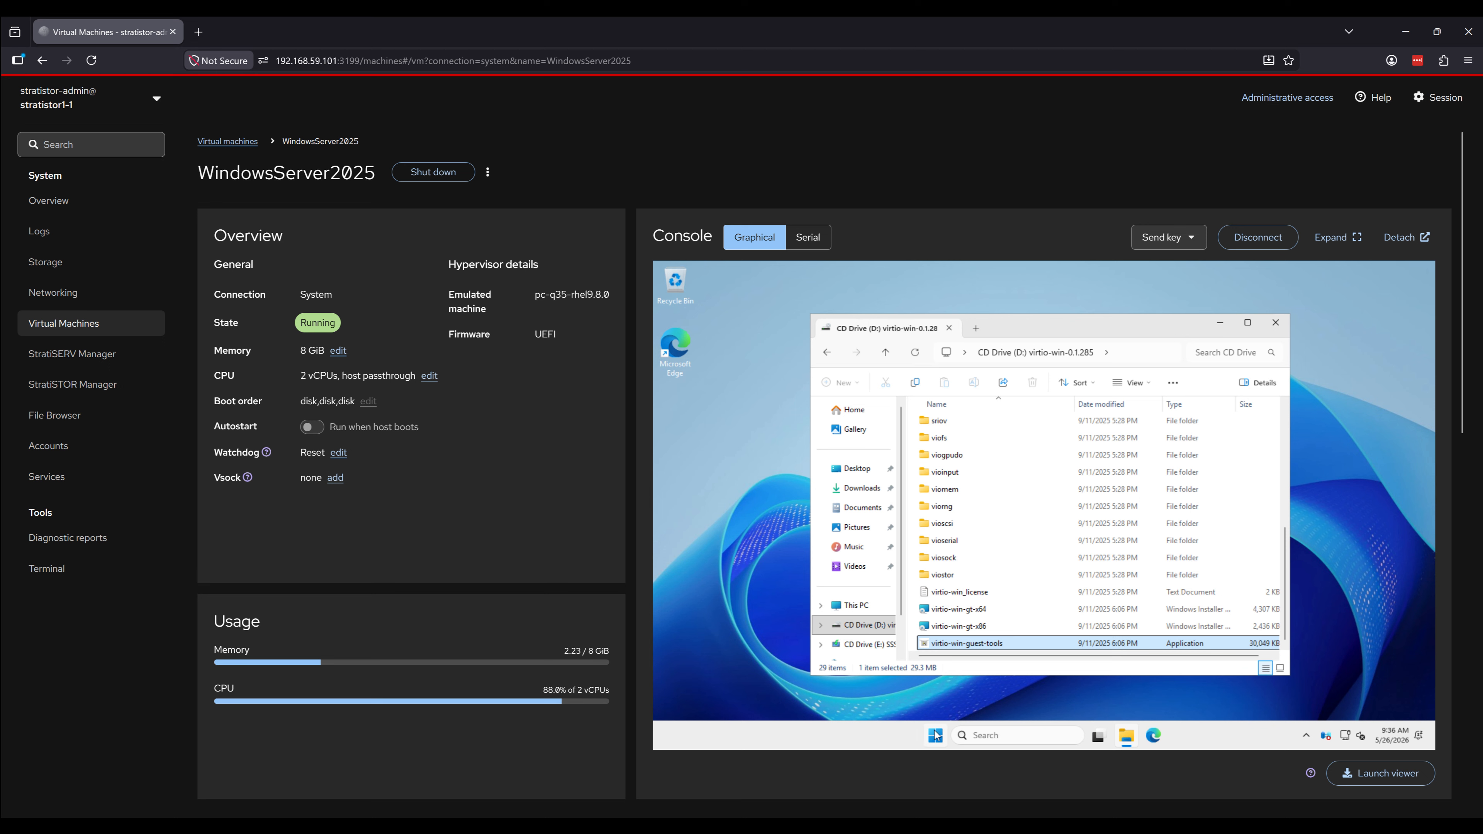
Restart Windows Server inside the virtual machine with the reason Other (Unplanned).
left_click(934, 737)
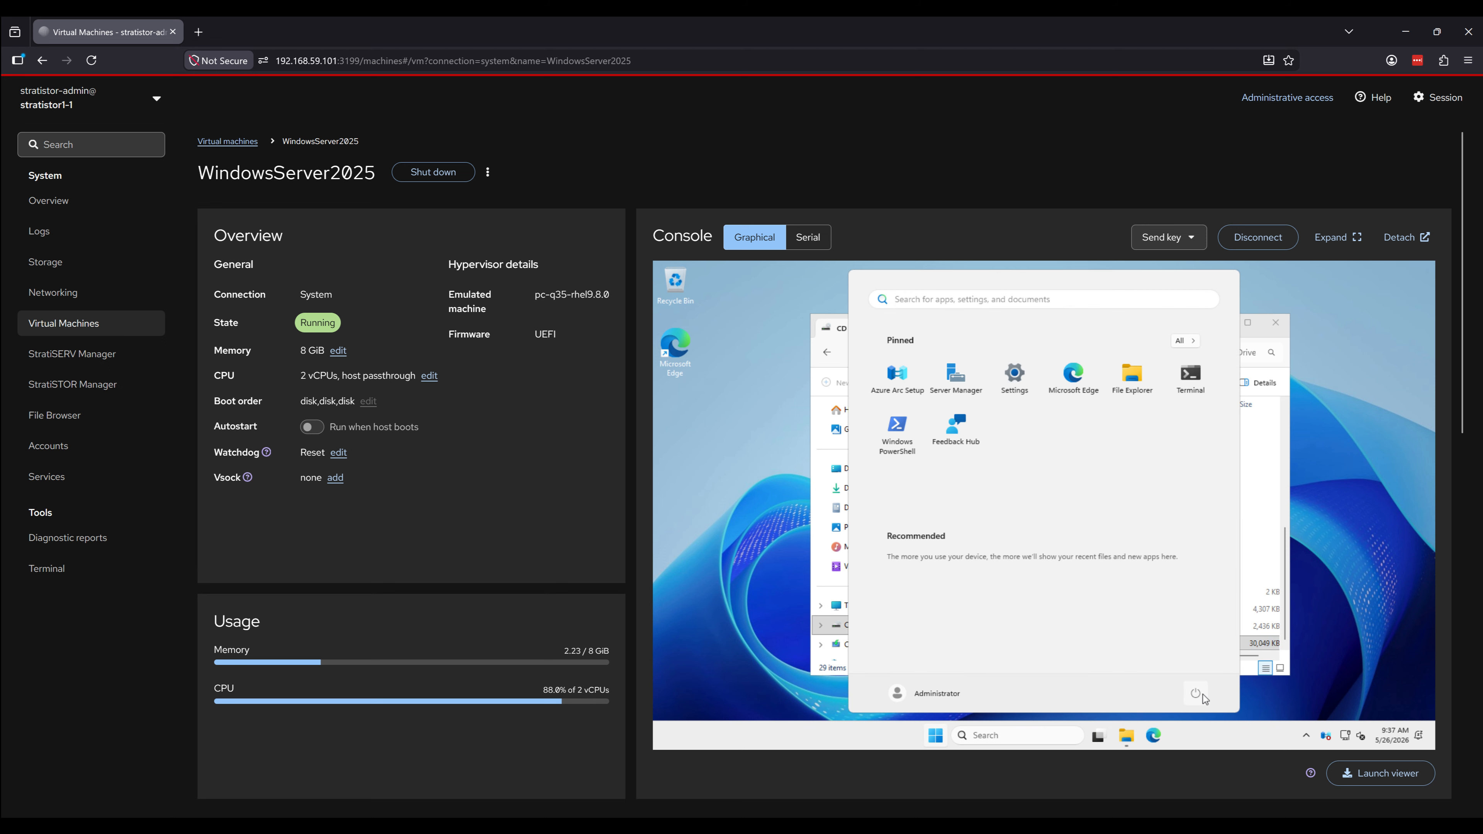
left_click(1202, 695)
left_click(1197, 648)
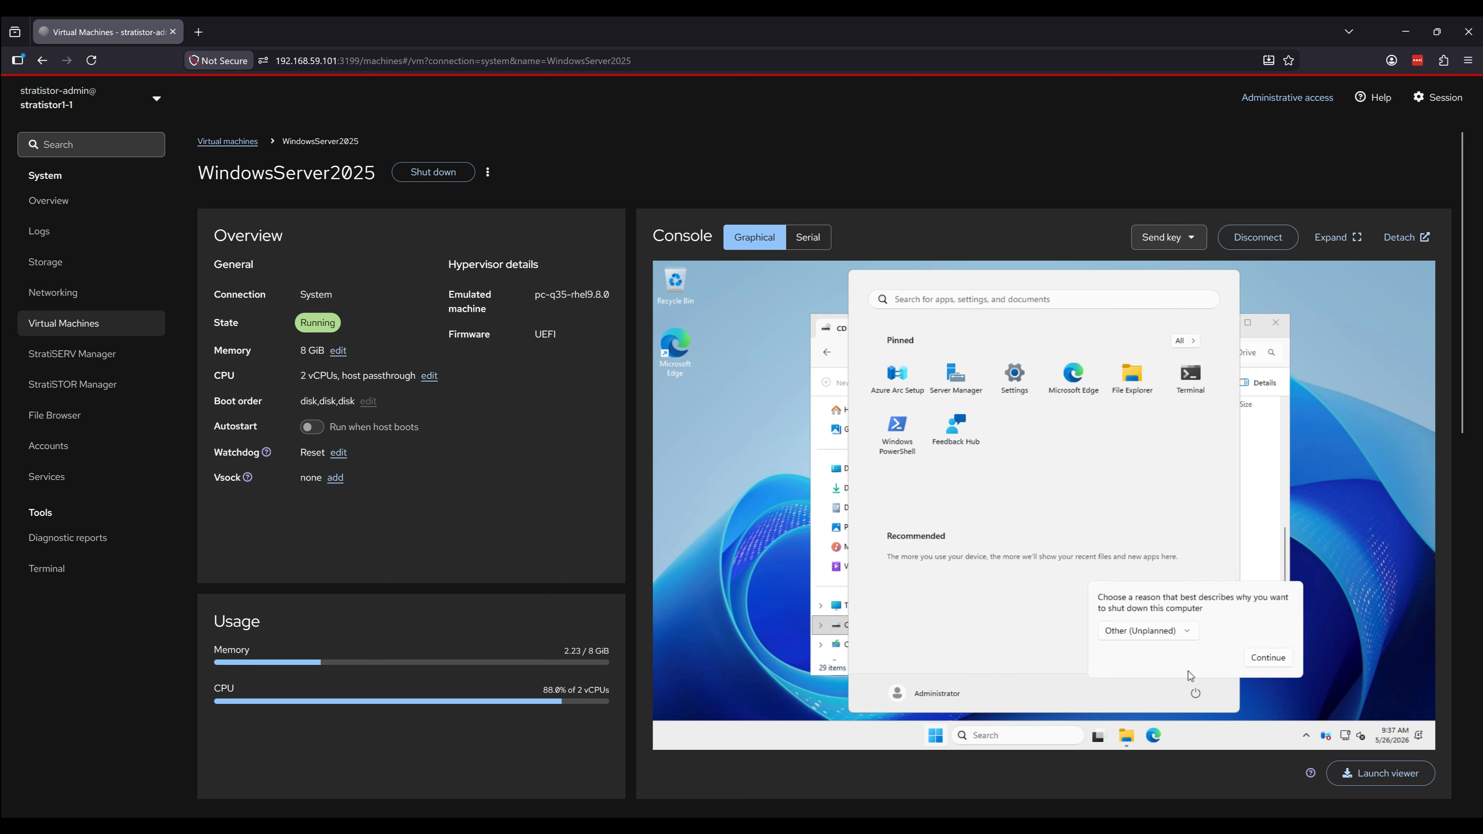
left_click(1261, 659)
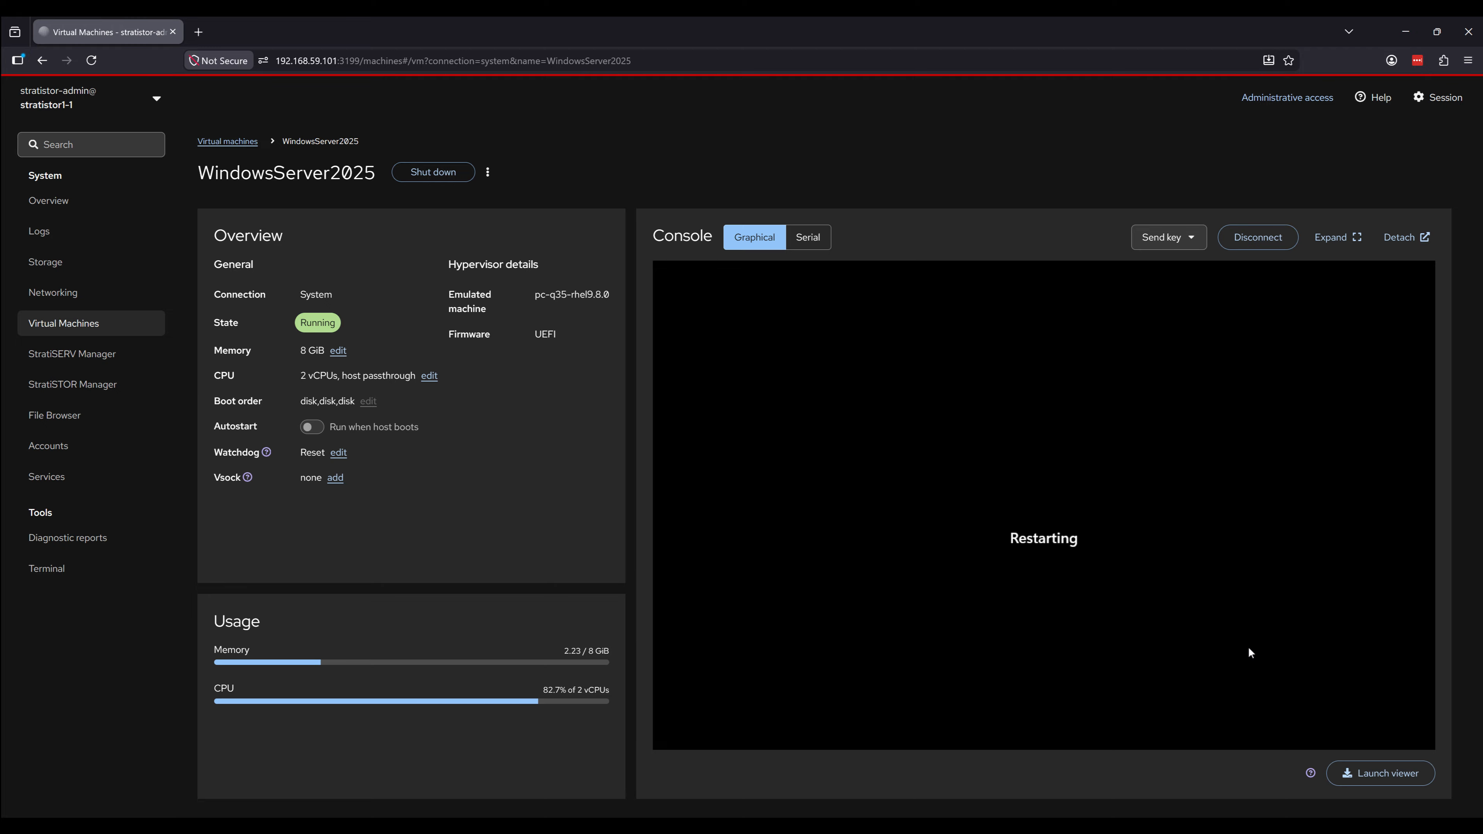